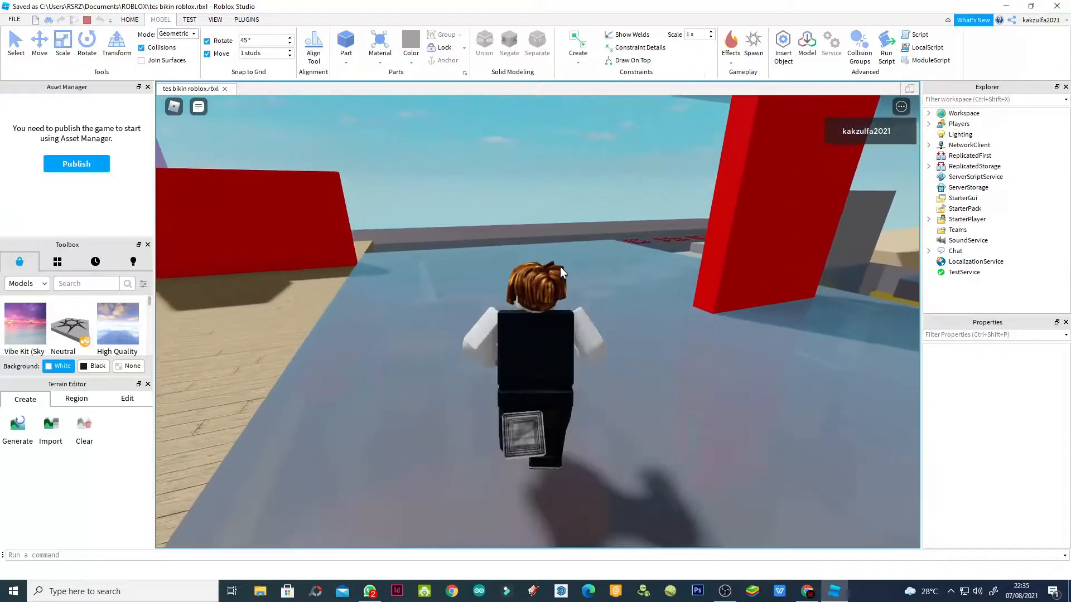
Walk the test character across the translucent platform and onto the grey walls in the running playtest
key("Right")
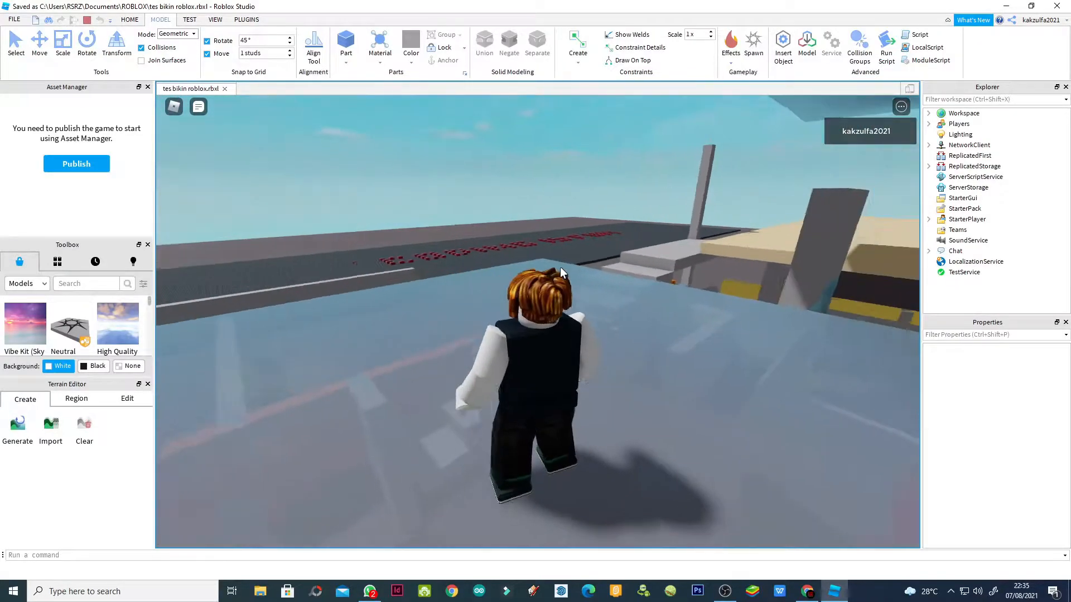
key("Left")
key("w")
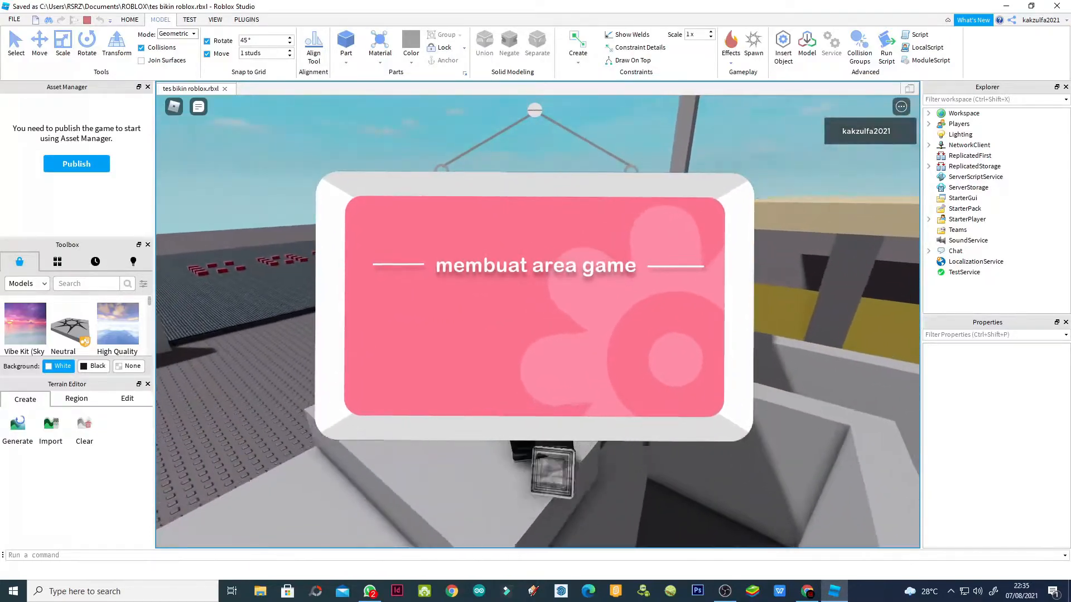
key("w")
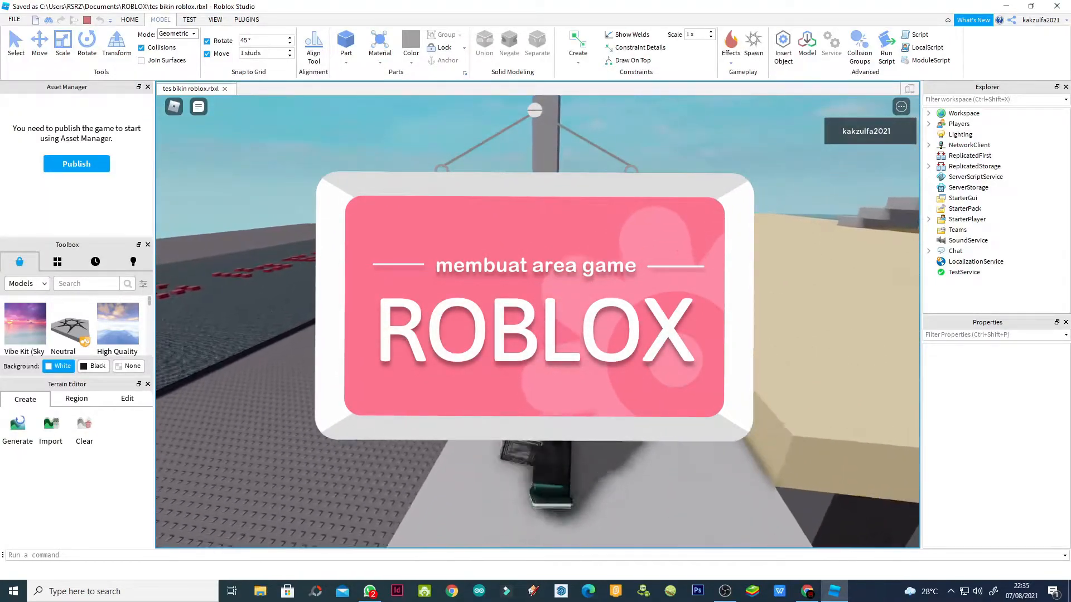
key("Left")
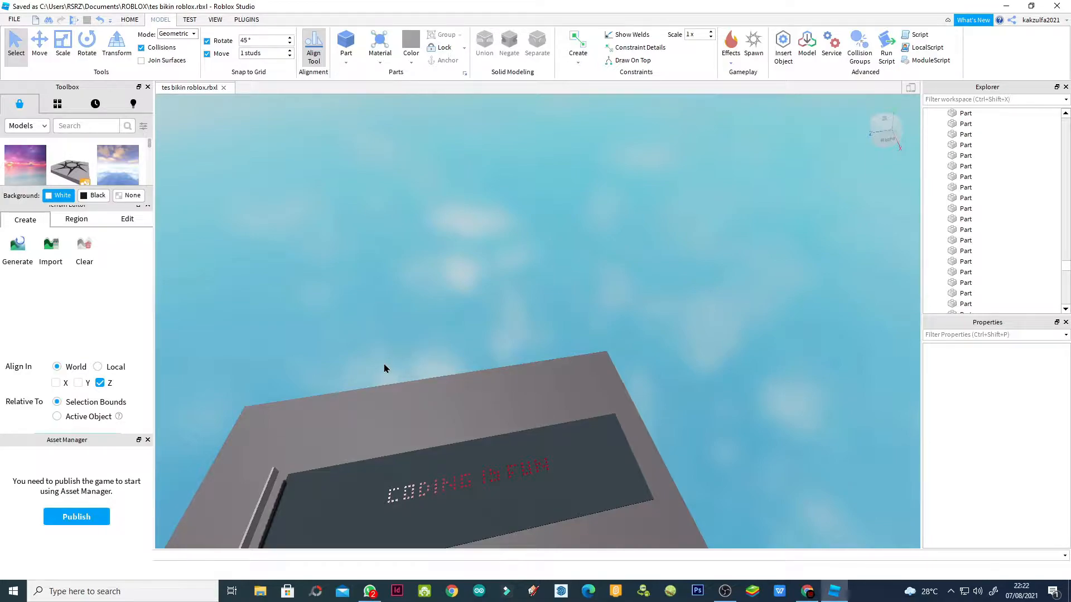
scroll(383, 368, "up", 2)
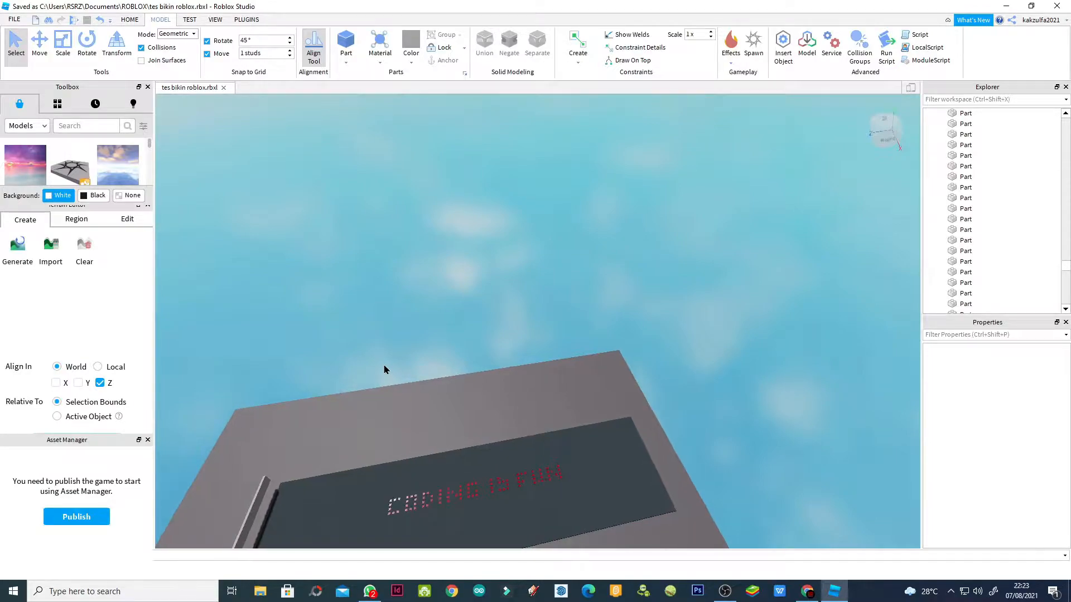
scroll(384, 369, "up", 2)
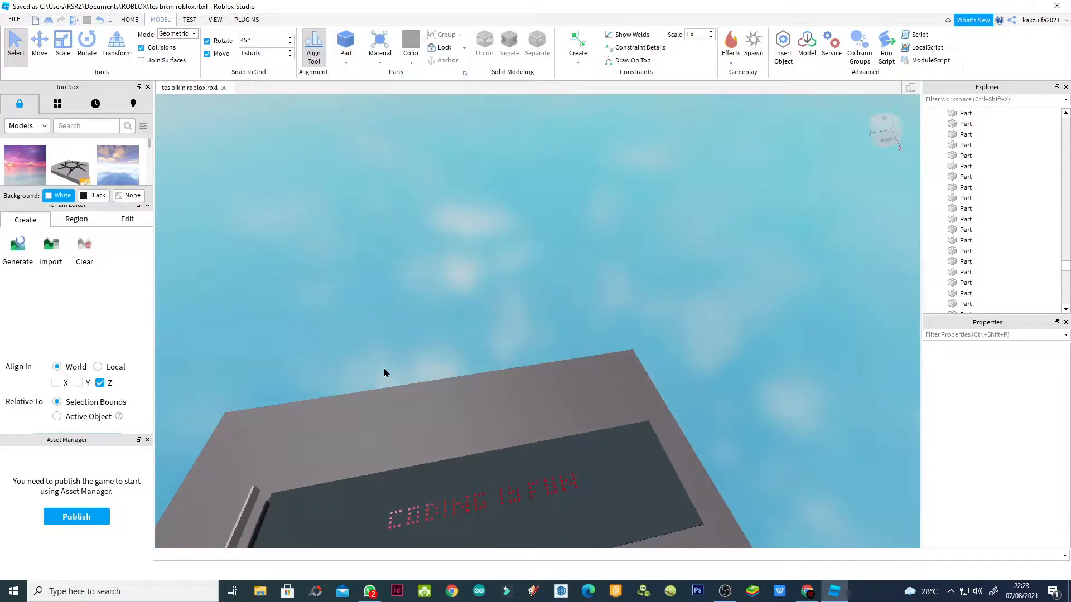
scroll(384, 372, "down", 1)
scroll(384, 373, "up", 1)
scroll(414, 439, "down", 2)
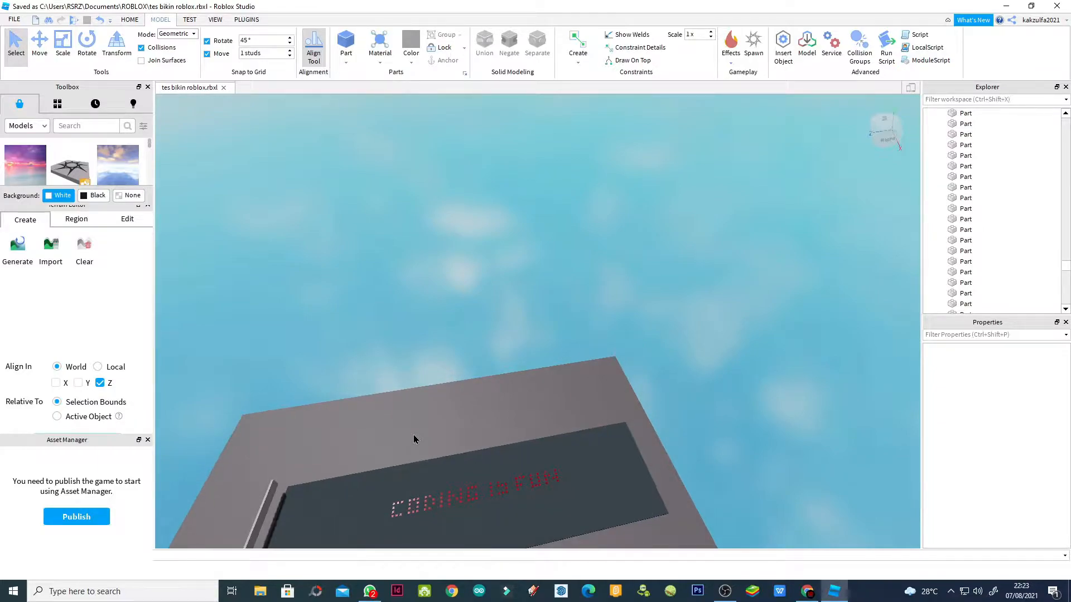
scroll(413, 439, "up", 2)
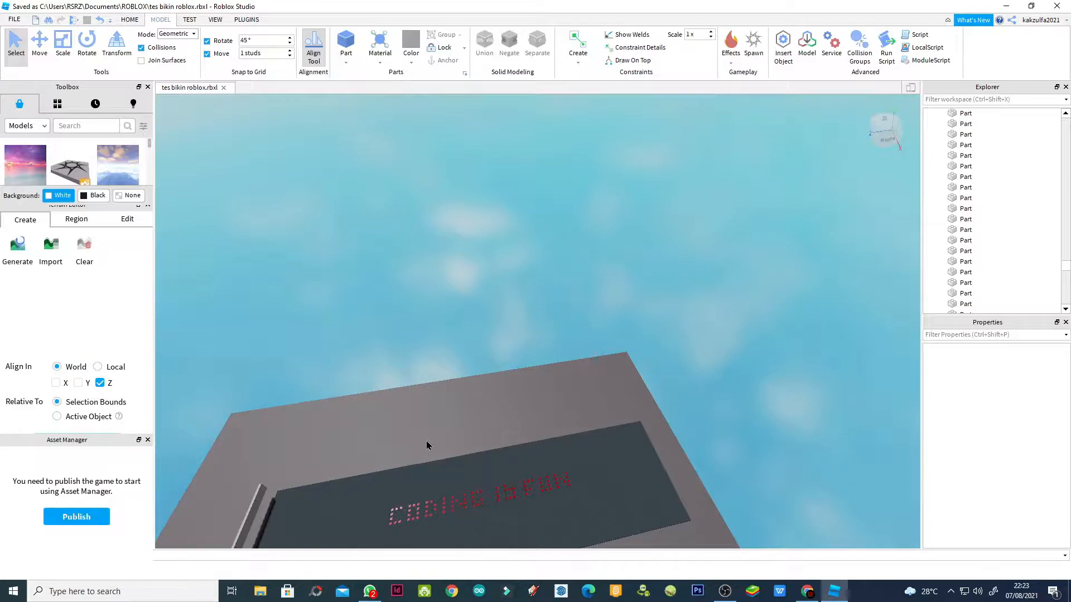
scroll(706, 453, "down", 1)
scroll(705, 450, "down", 2)
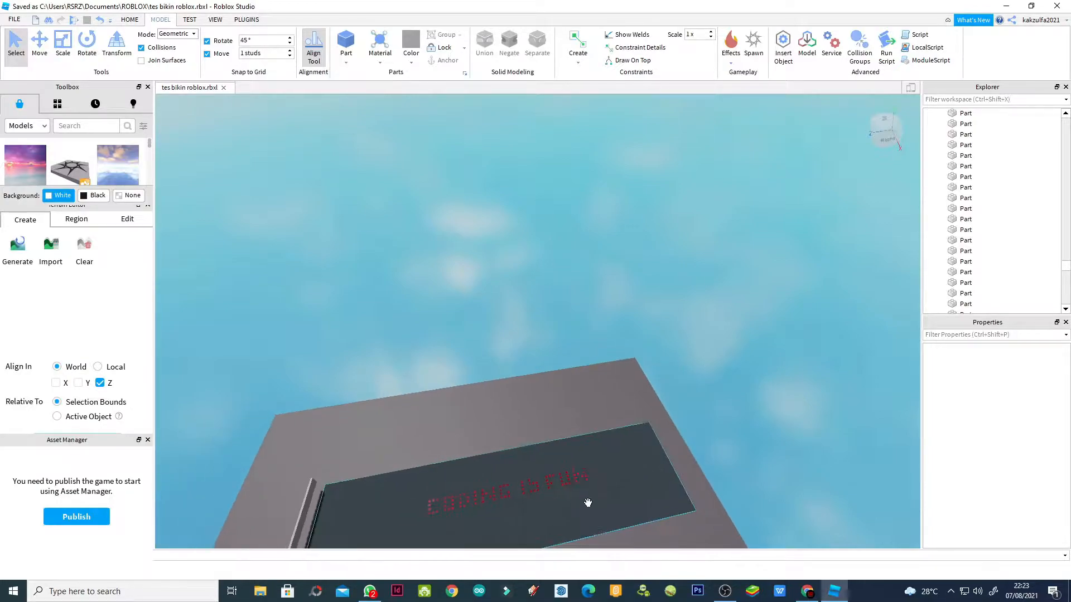
scroll(526, 534, "up", 2)
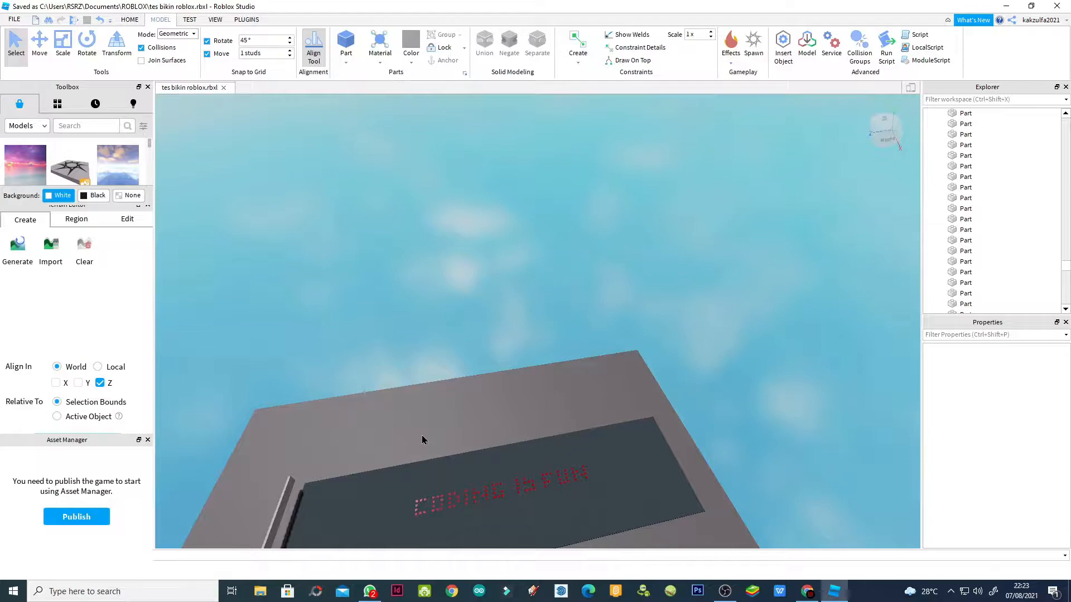
scroll(421, 432, "up", 2)
scroll(421, 435, "down", 3)
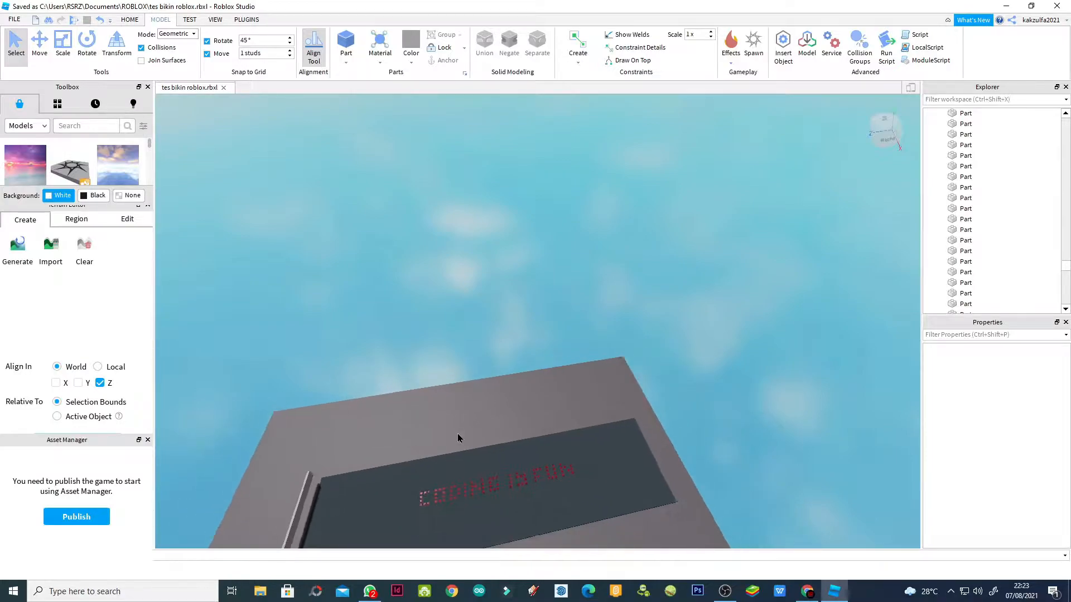
scroll(456, 434, "up", 1)
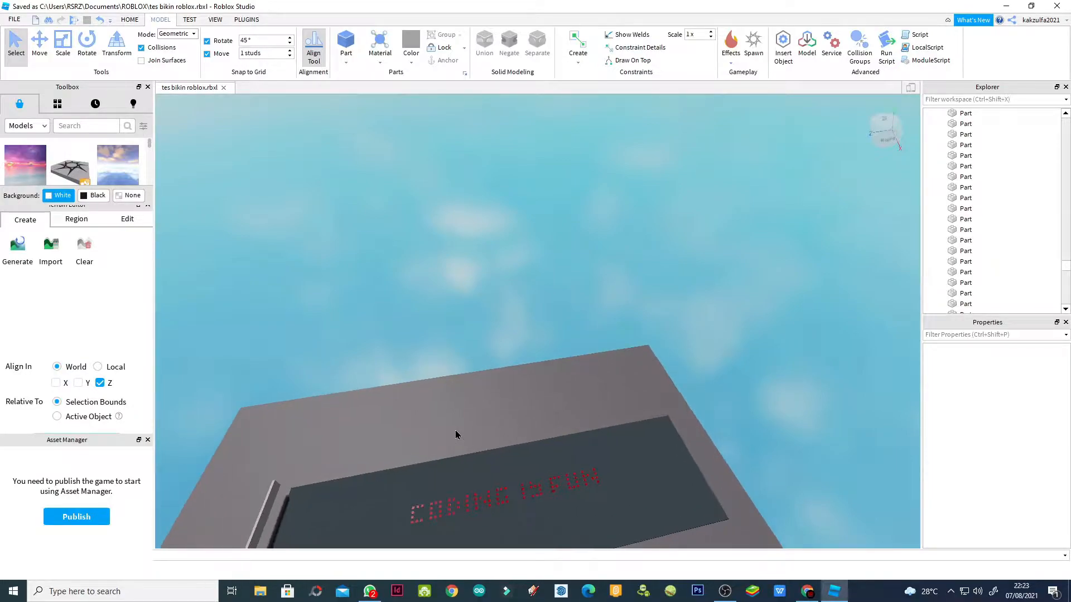
scroll(450, 432, "down", 2)
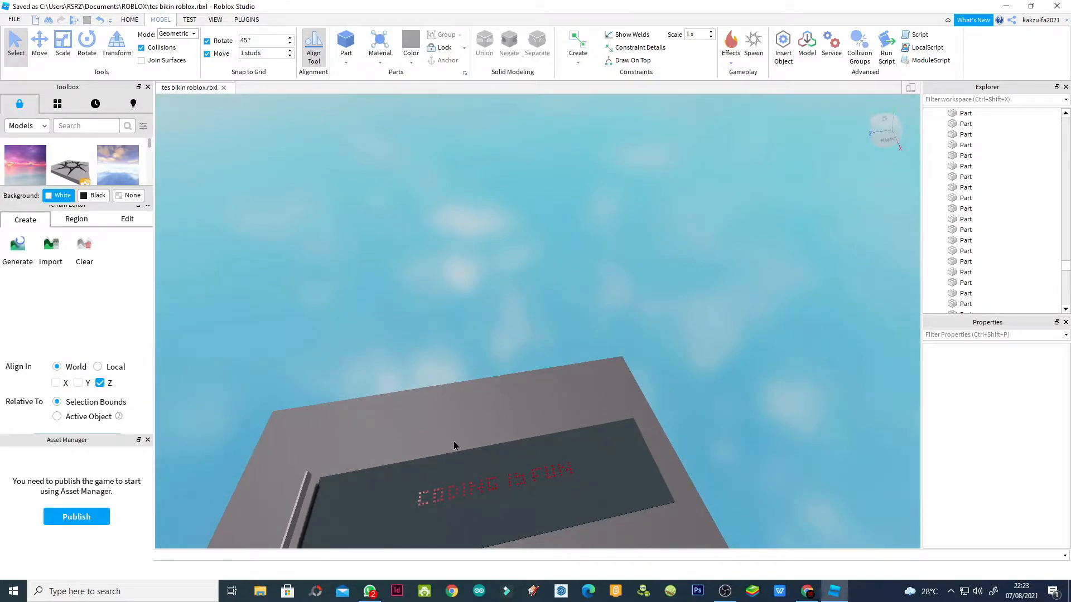
scroll(453, 446, "up", 5)
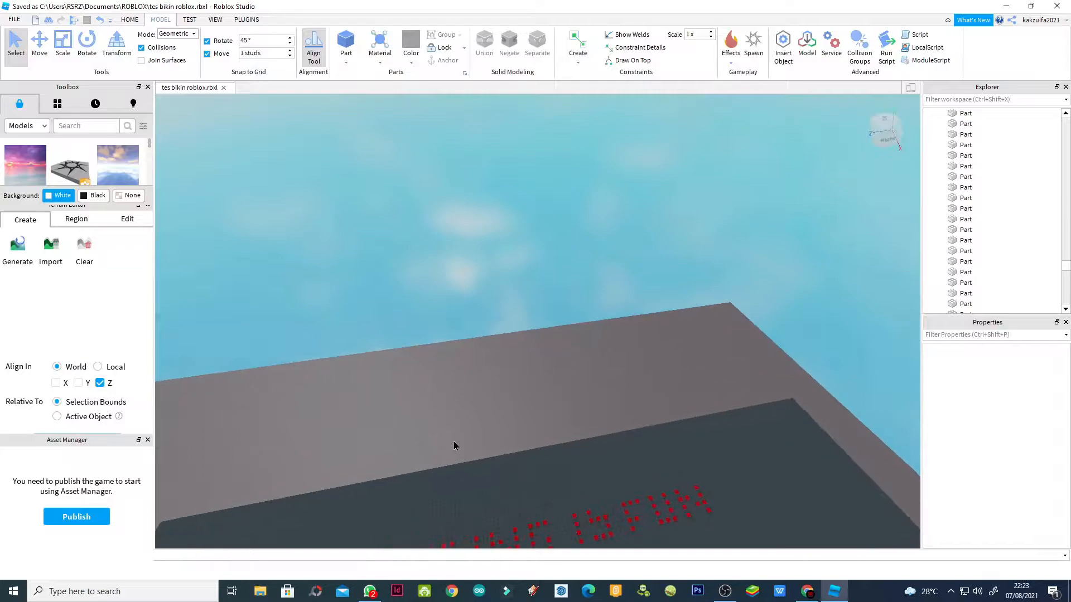
scroll(454, 446, "up", 3)
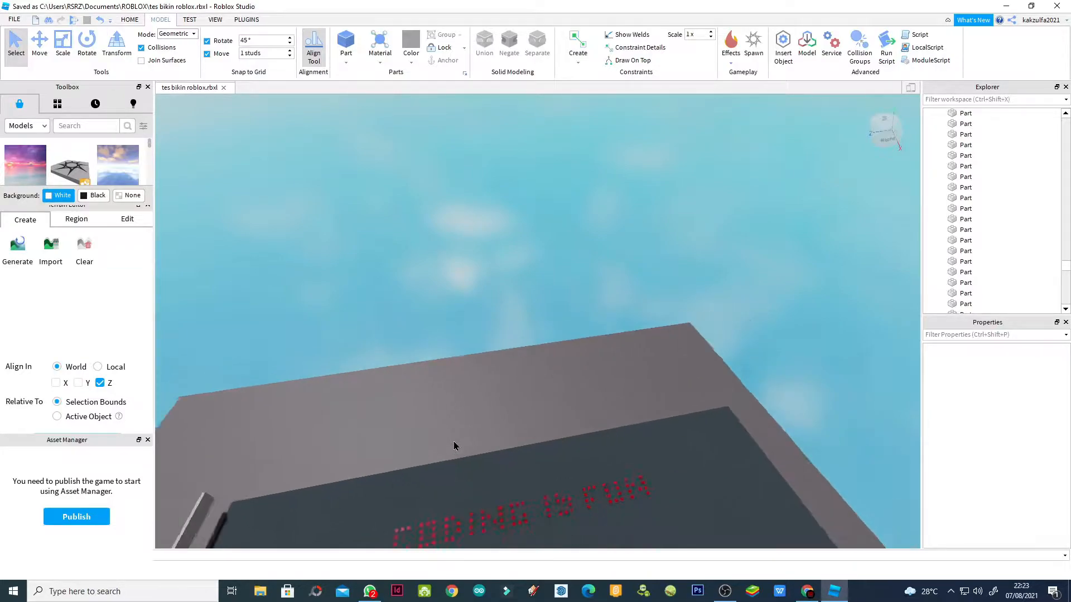
scroll(454, 446, "down", 3)
scroll(454, 446, "up", 3)
scroll(454, 446, "down", 1)
scroll(454, 446, "down", 2)
scroll(456, 446, "up", 2)
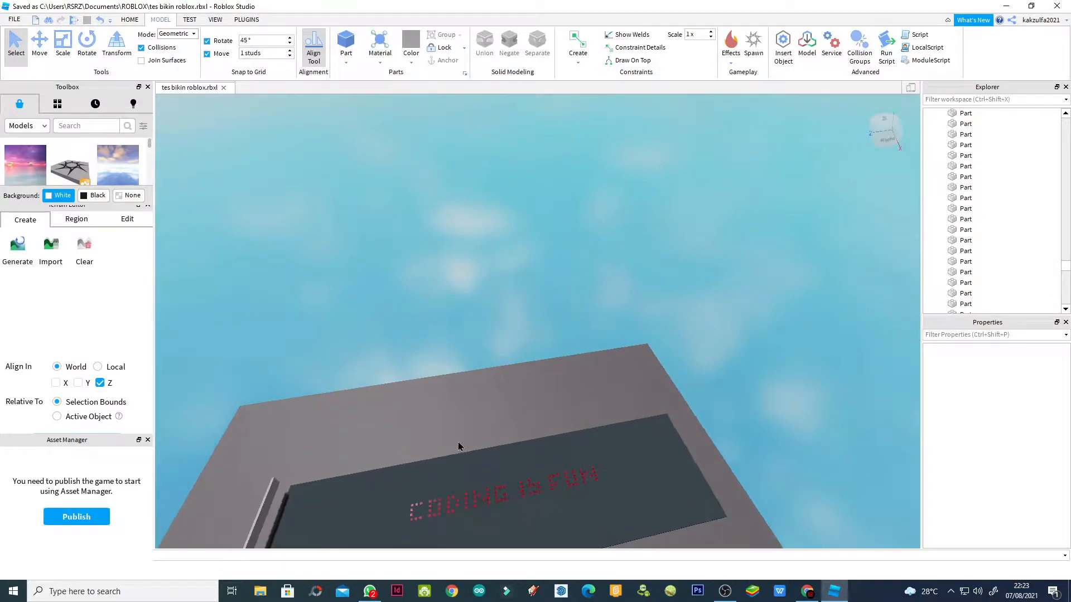
Examine the "CODING IS FUN" block lettering on the dark floor area from close up and from farther away
middle_click_drag(461, 442, 513, 453)
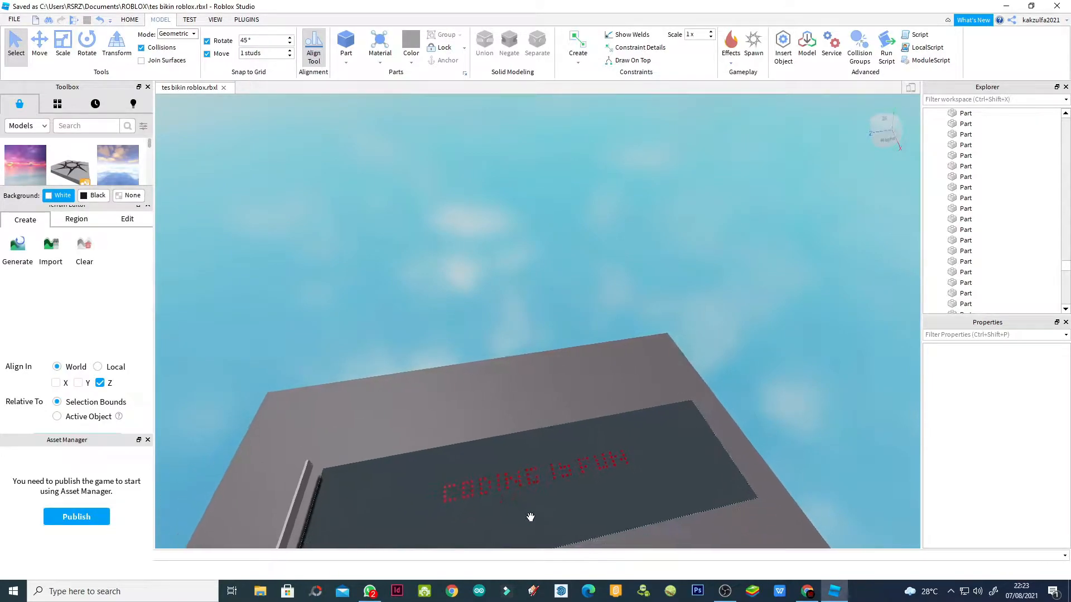
scroll(529, 512, "up", 5)
scroll(508, 489, "down", 4)
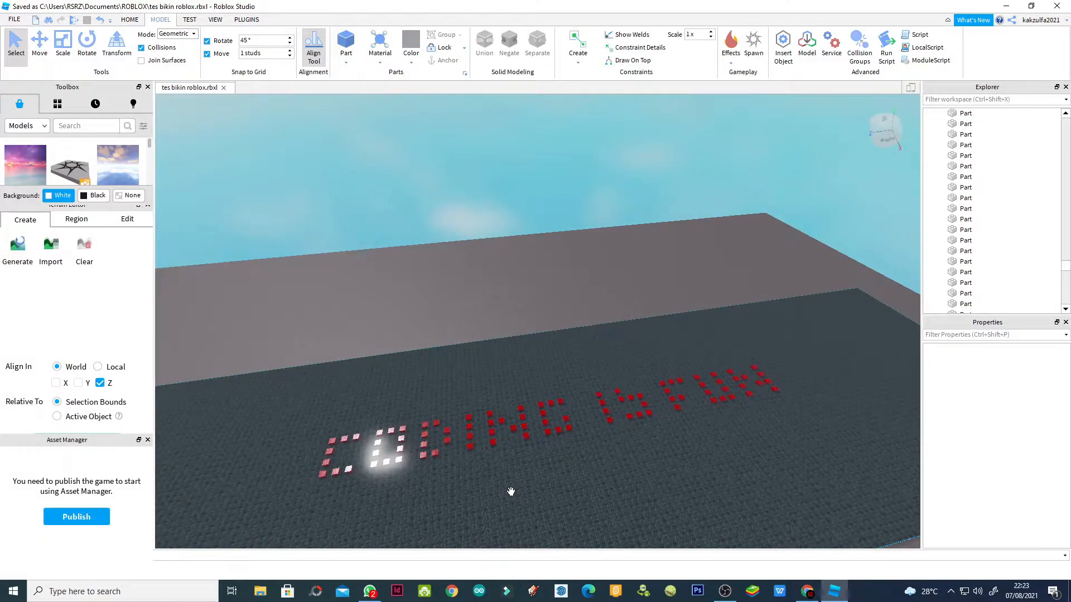
right_click_drag(511, 491, 510, 491)
scroll(578, 471, "up", 2)
scroll(577, 471, "down", 7)
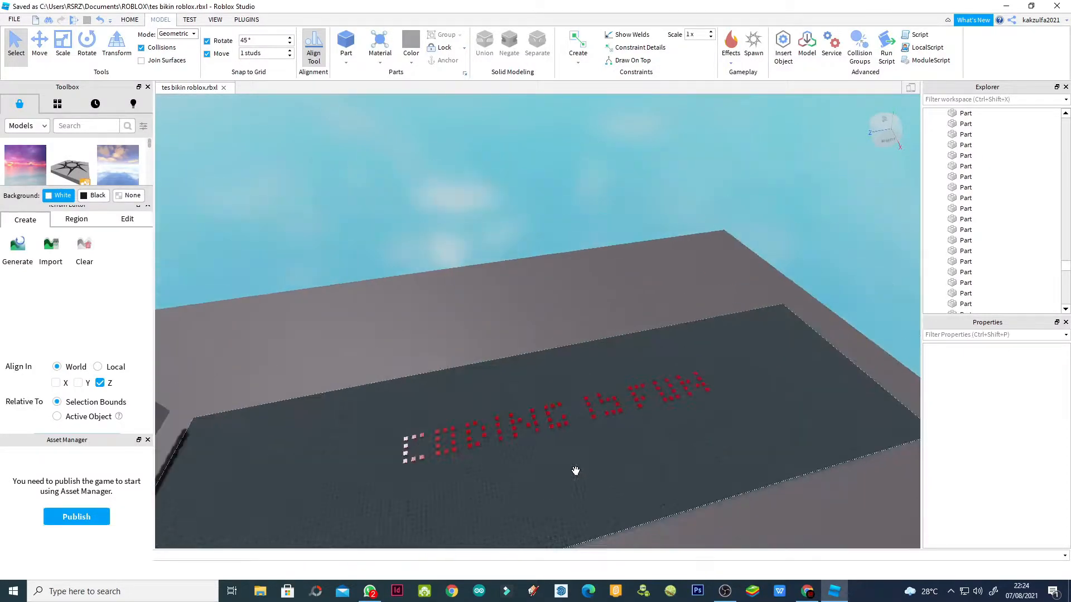
scroll(574, 455, "down", 2)
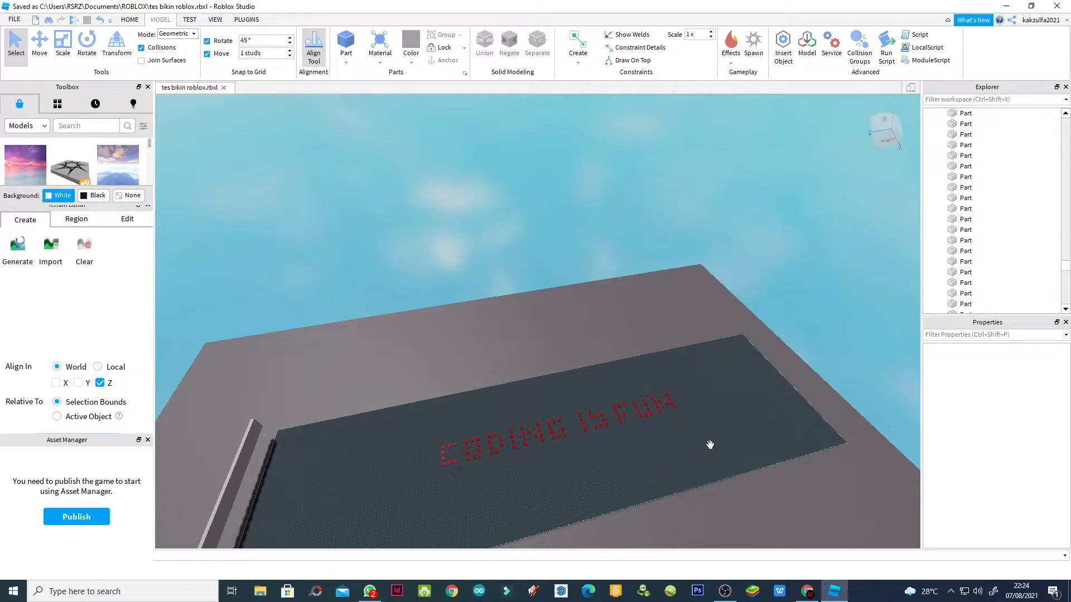
key("a")
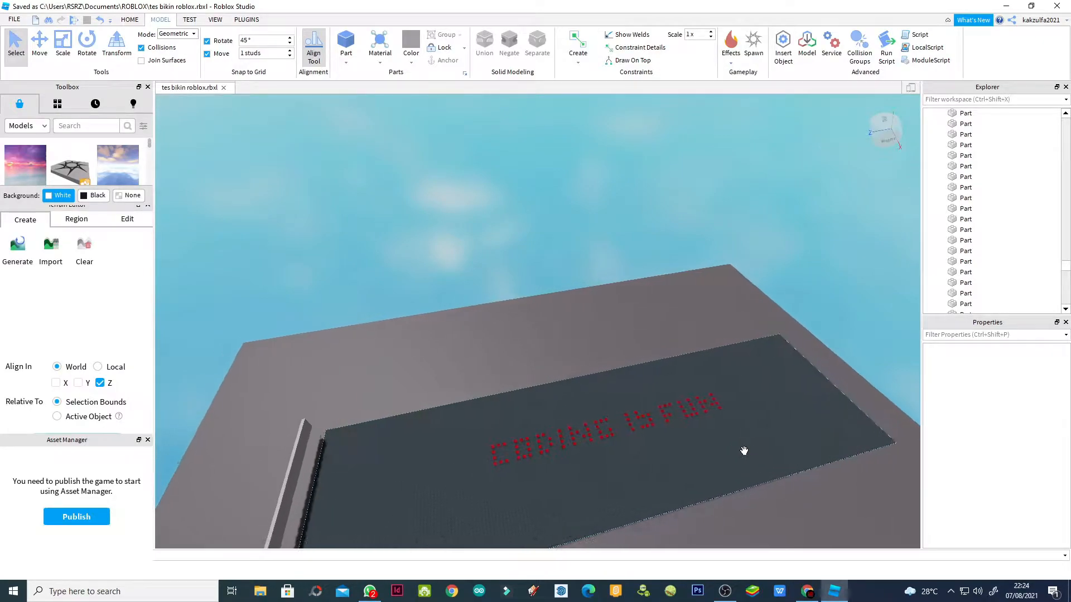
Examine the obstacle area on the other part of the baseplate, with its walls, stairs, translucent platforms and spawn location
right_click_drag(759, 450, 758, 450)
scroll(758, 456, "down", 3)
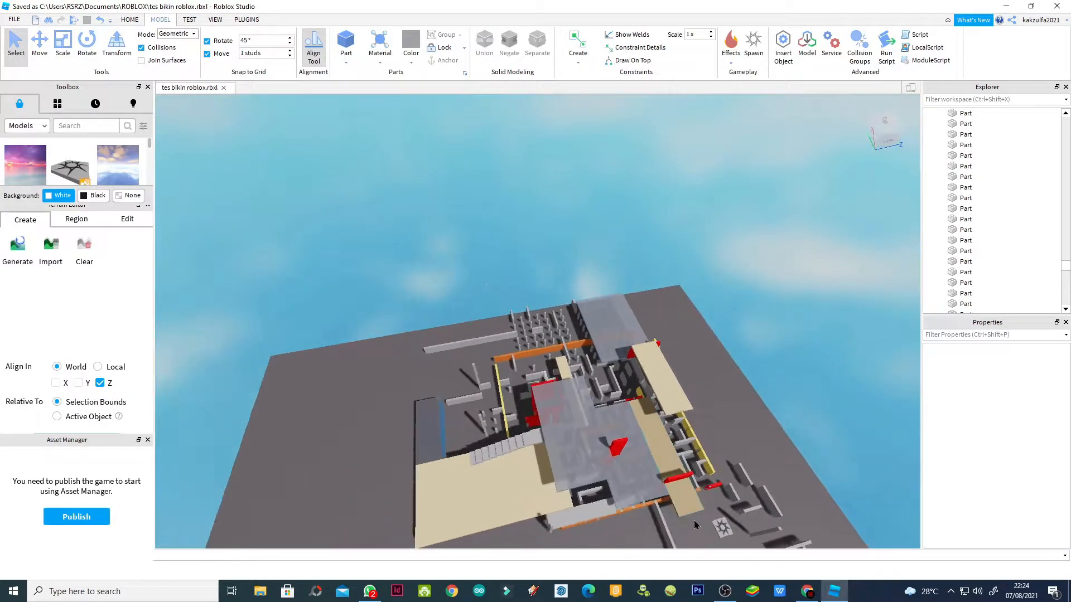
key("s")
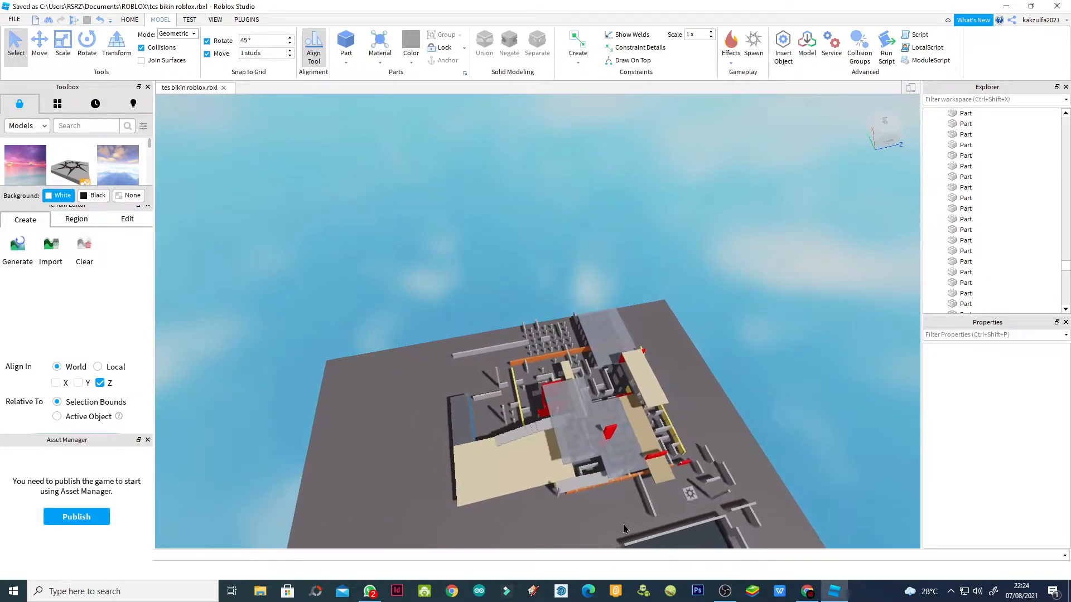
scroll(623, 522, "up", 4)
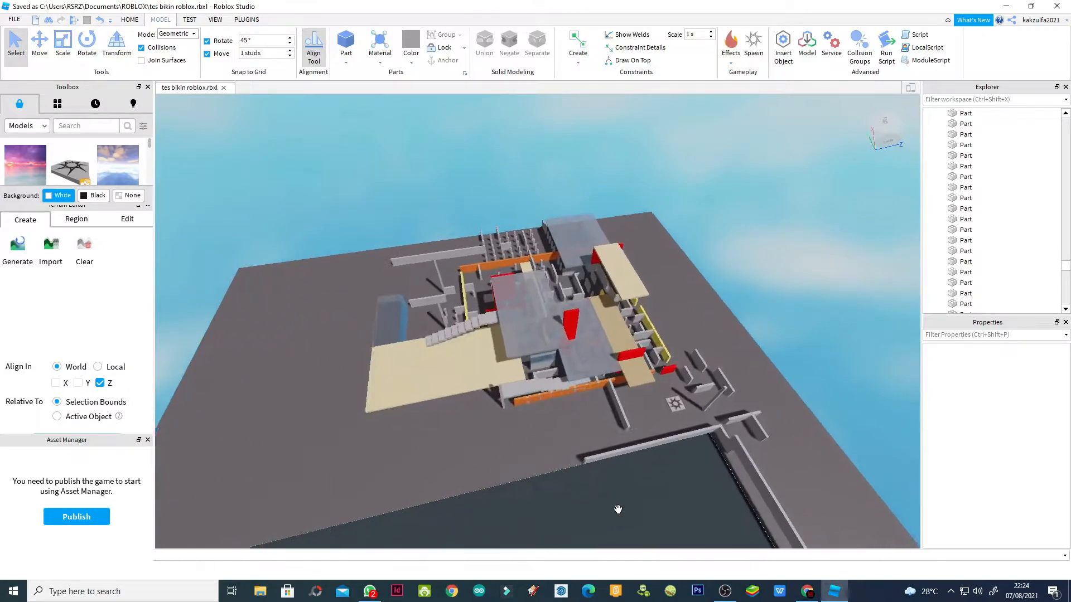
right_click_drag(562, 427, 562, 418)
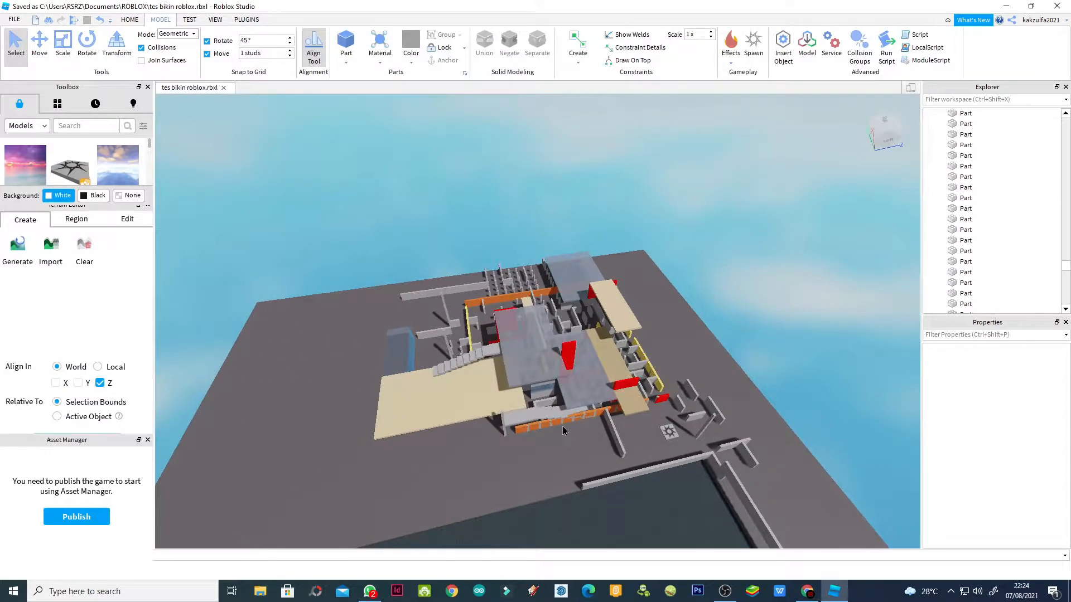
scroll(563, 433, "up", 4)
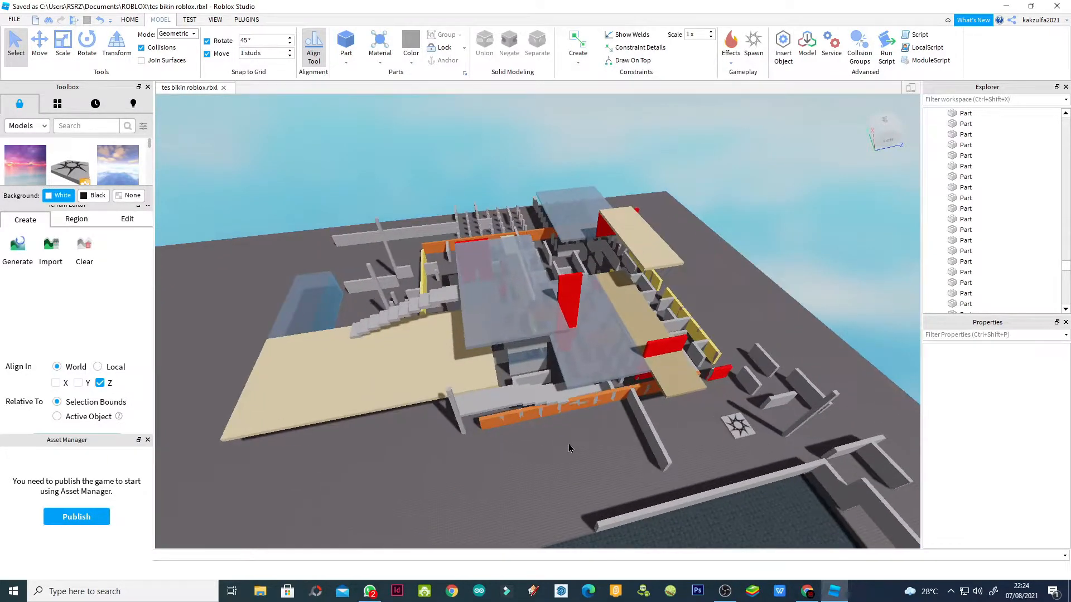
right_click_drag(551, 457, 533, 469)
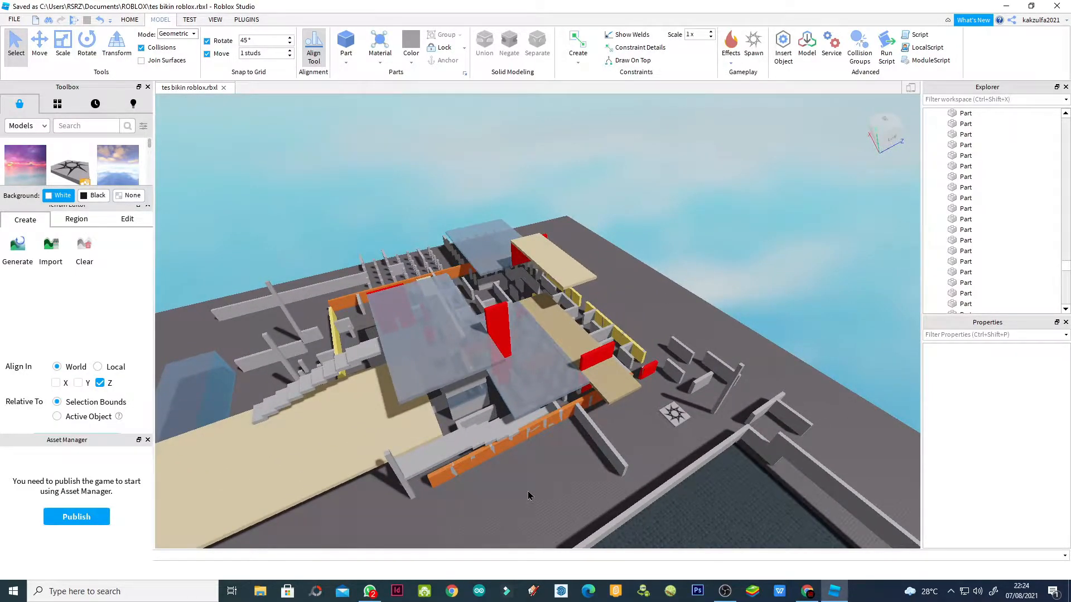
scroll(529, 495, "up", 3)
scroll(529, 495, "down", 3)
scroll(524, 496, "up", 2)
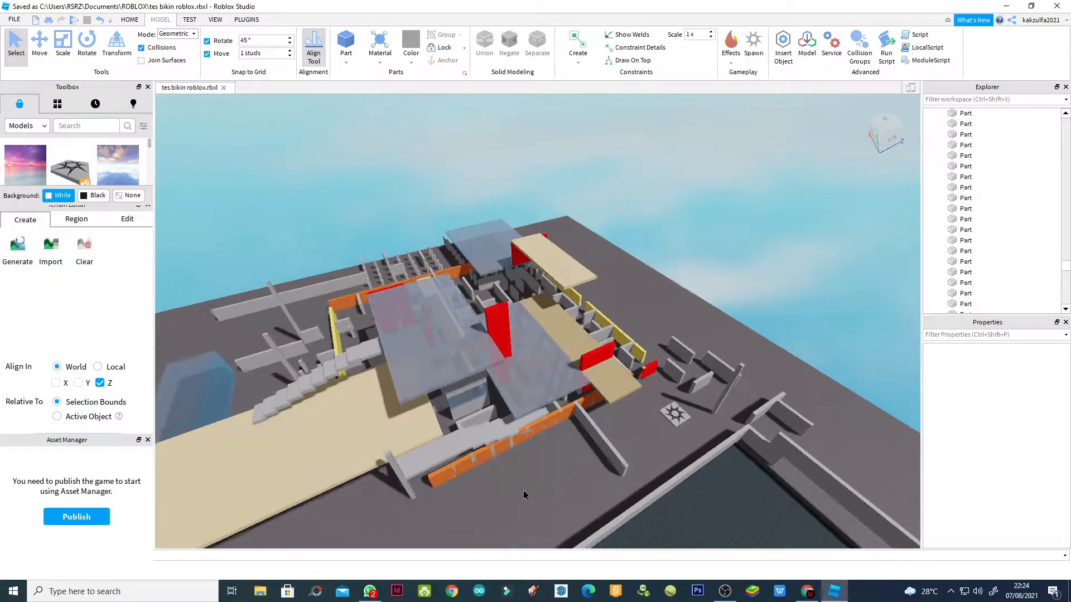
scroll(523, 495, "up", 2)
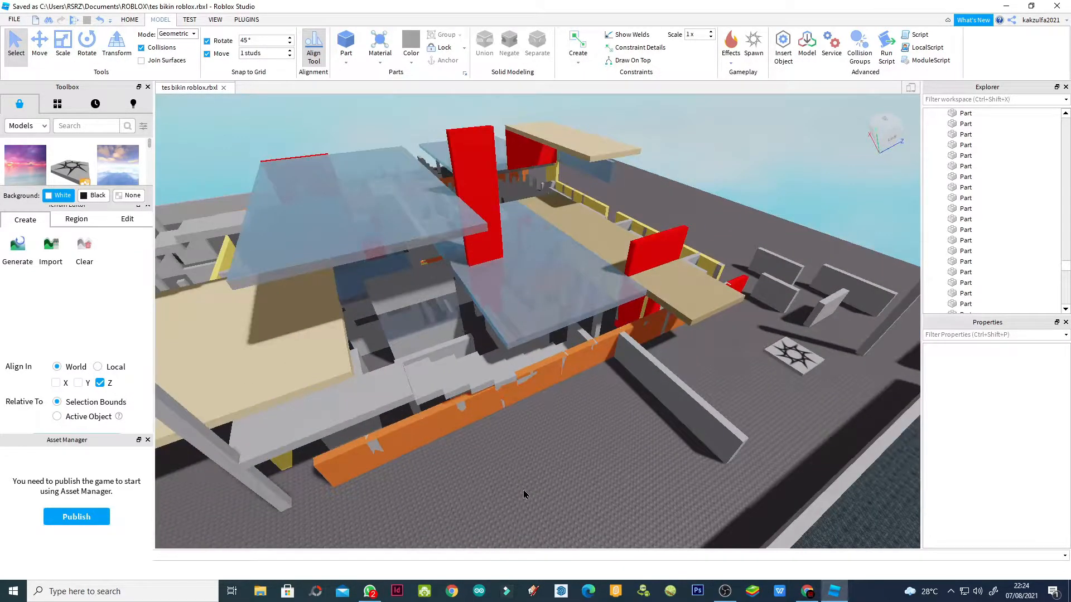
scroll(524, 494, "down", 4)
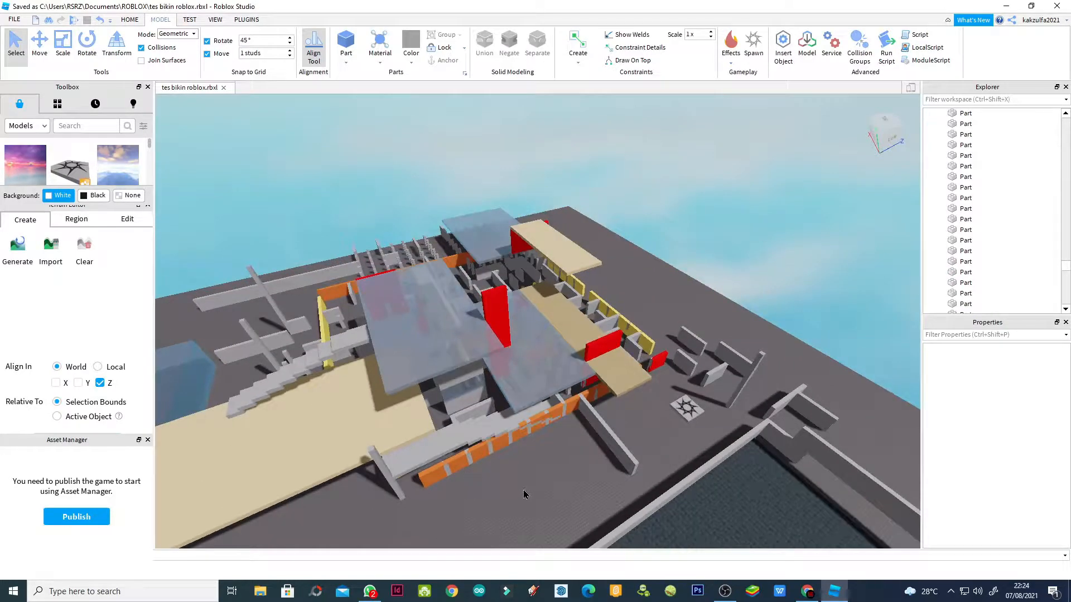
scroll(524, 494, "down", 2)
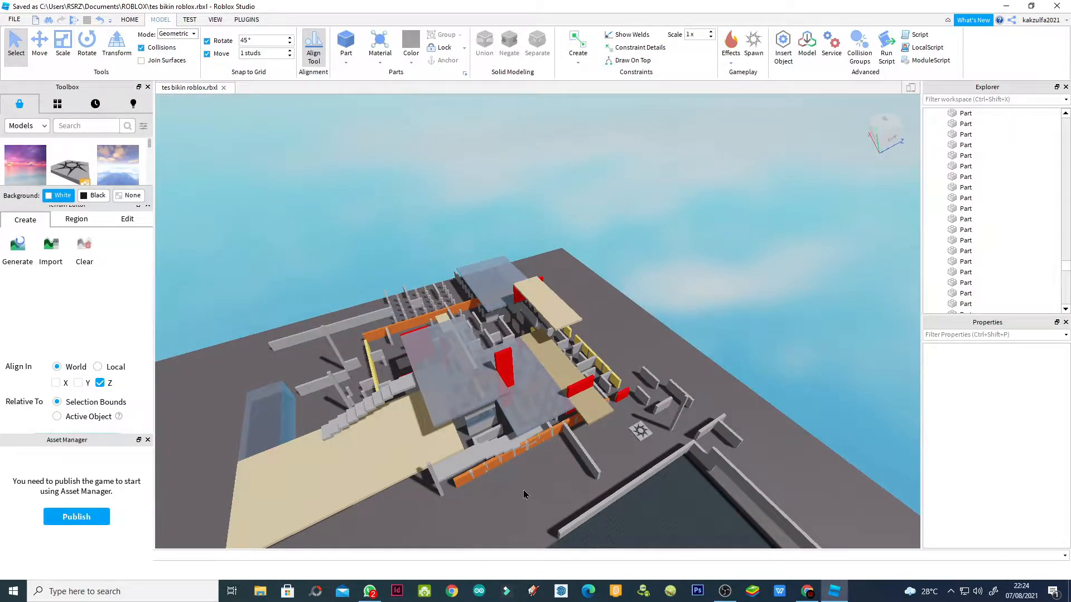
scroll(524, 495, "up", 2)
scroll(524, 494, "down", 2)
scroll(525, 494, "up", 5)
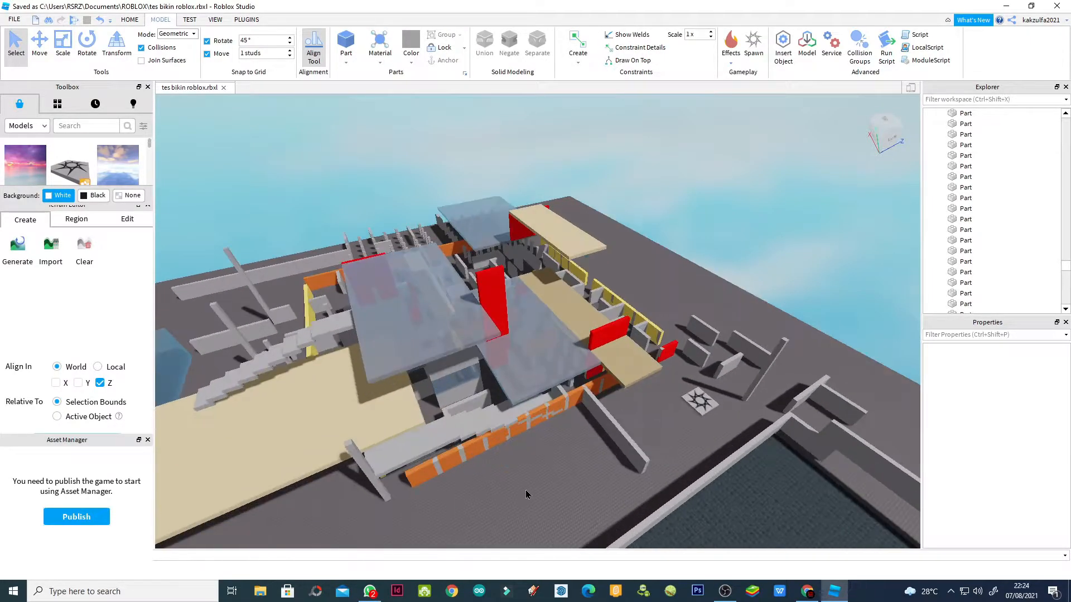
scroll(526, 493, "up", 3)
scroll(526, 493, "down", 6)
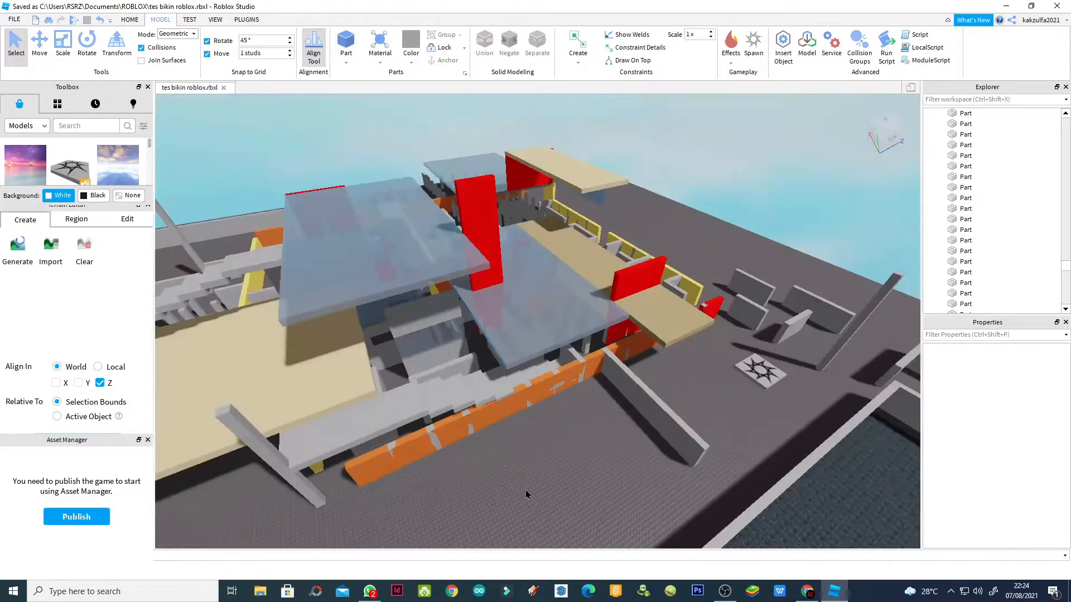
scroll(525, 494, "up", 3)
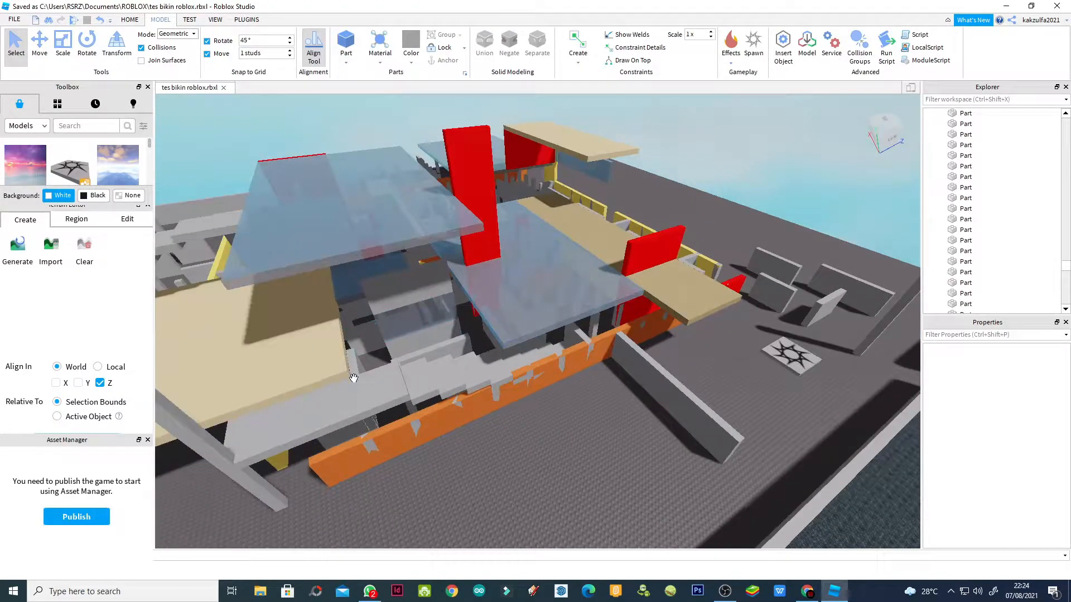
scroll(354, 377, "down", 3)
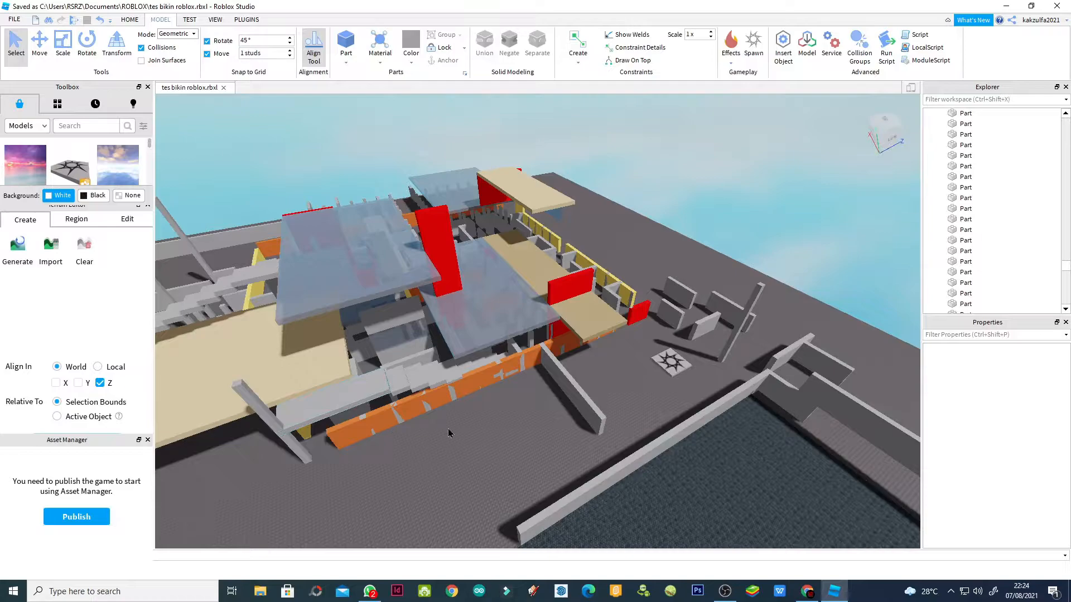
Examine the obstacle course from several sides, from the wooden platform and stairs around to the rows of small posts
key("a")
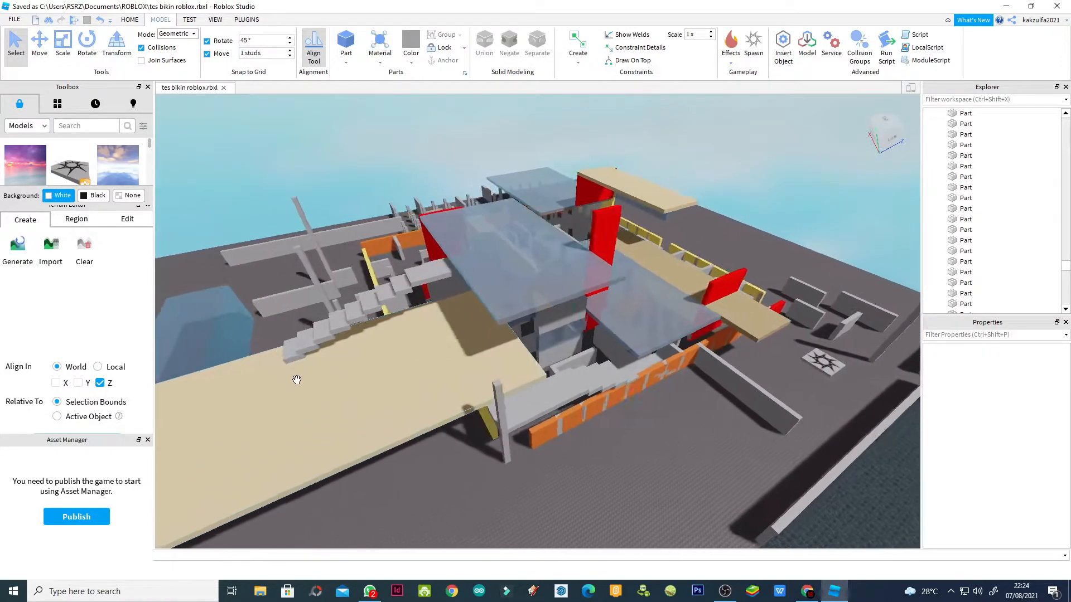
key("a")
right_click_drag(297, 382, 444, 388)
key("a")
key("a")
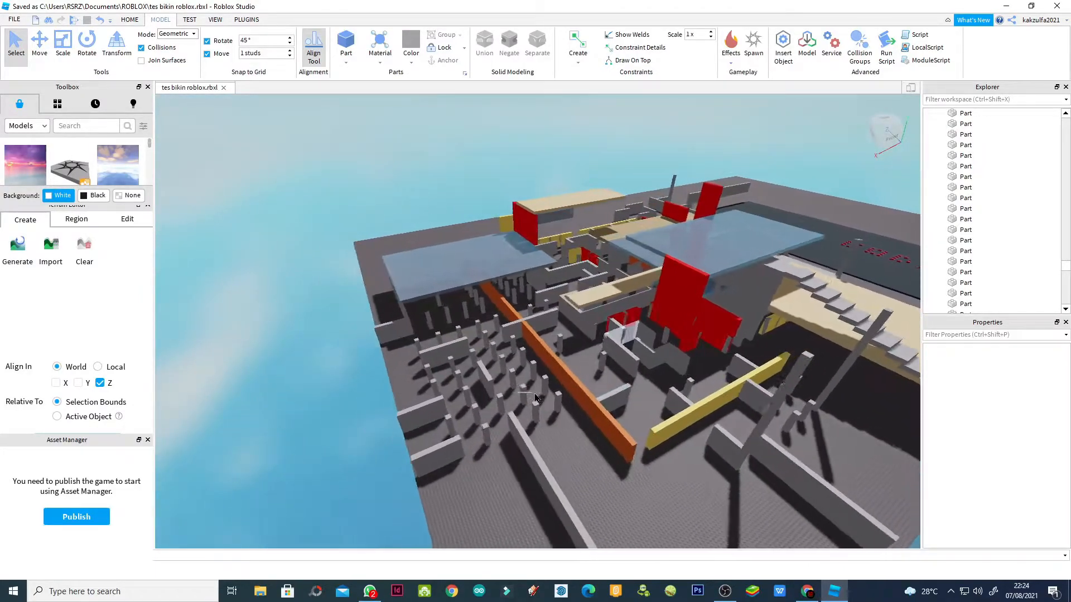
right_click_drag(565, 366, 251, 341)
Examine the whole map from high above, with a close look at the red walls beside the large translucent platform
key("e")
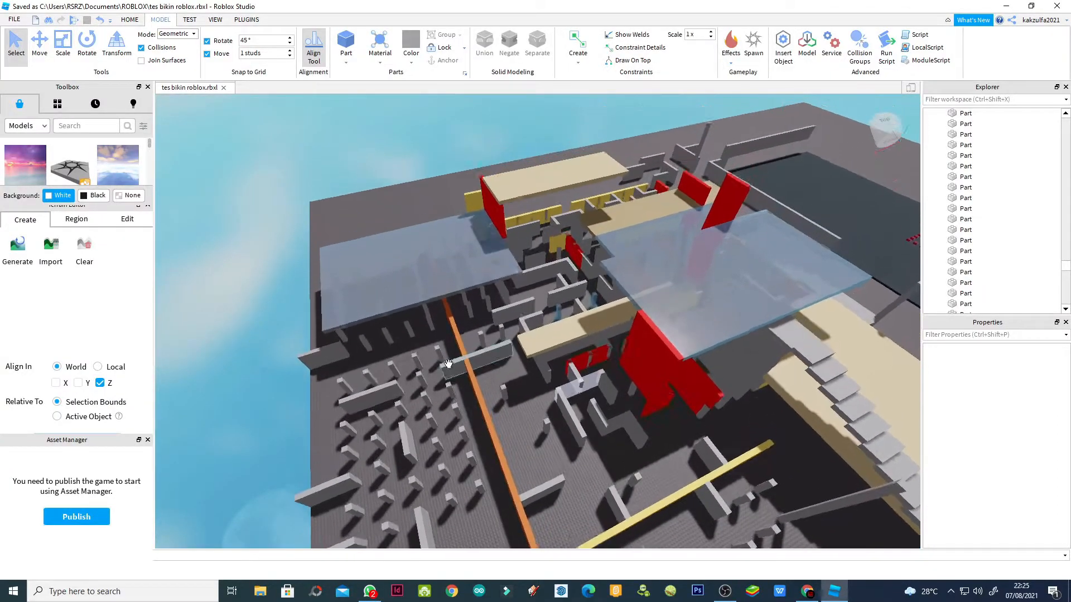
key("e")
key("e")
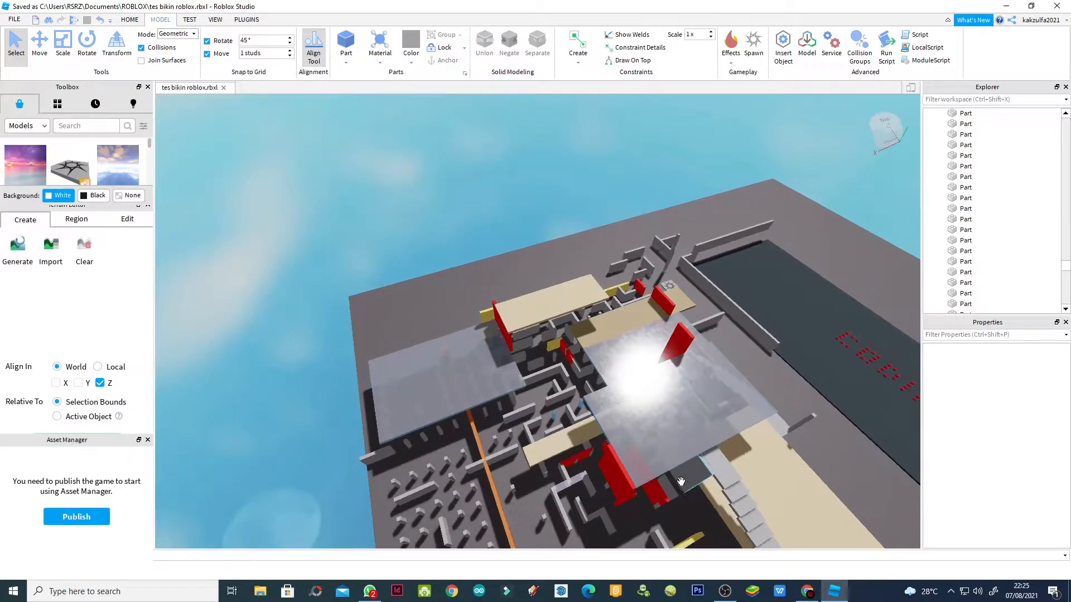
key("e")
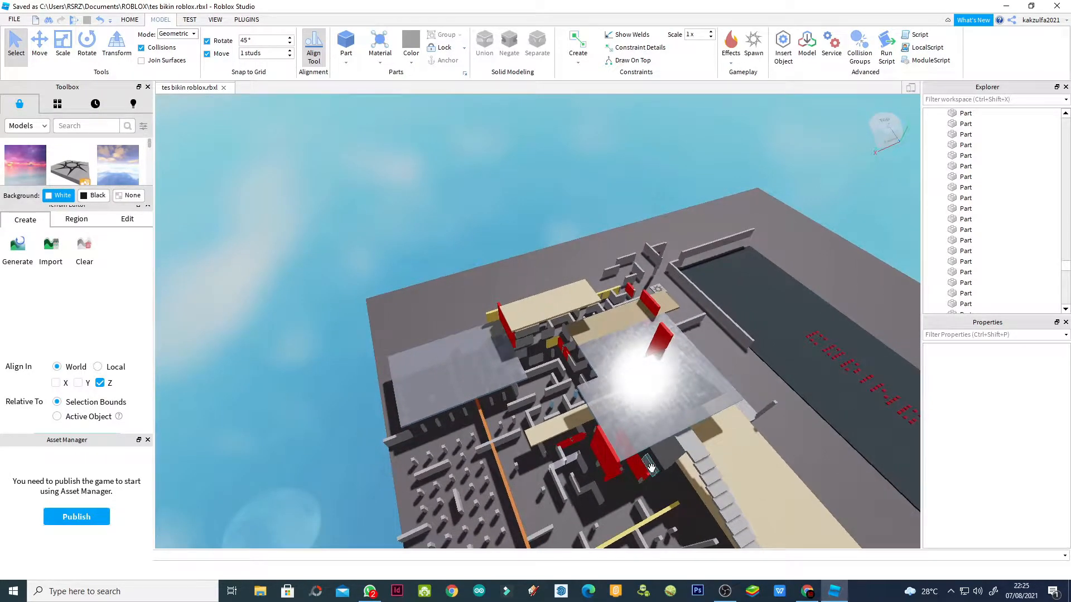
key("e")
key("e")
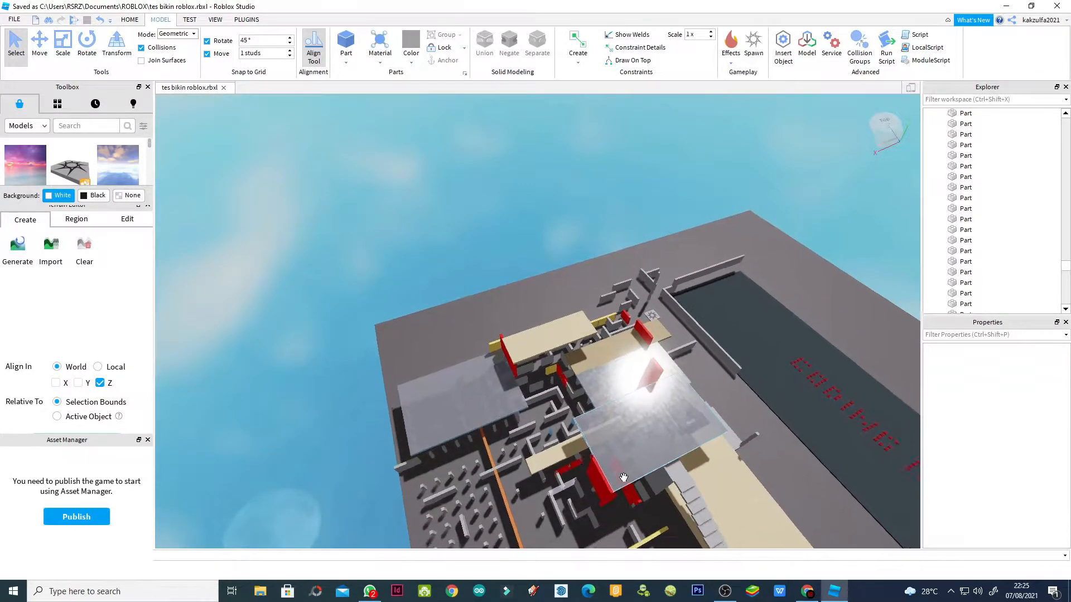
scroll(580, 504, "up", 8)
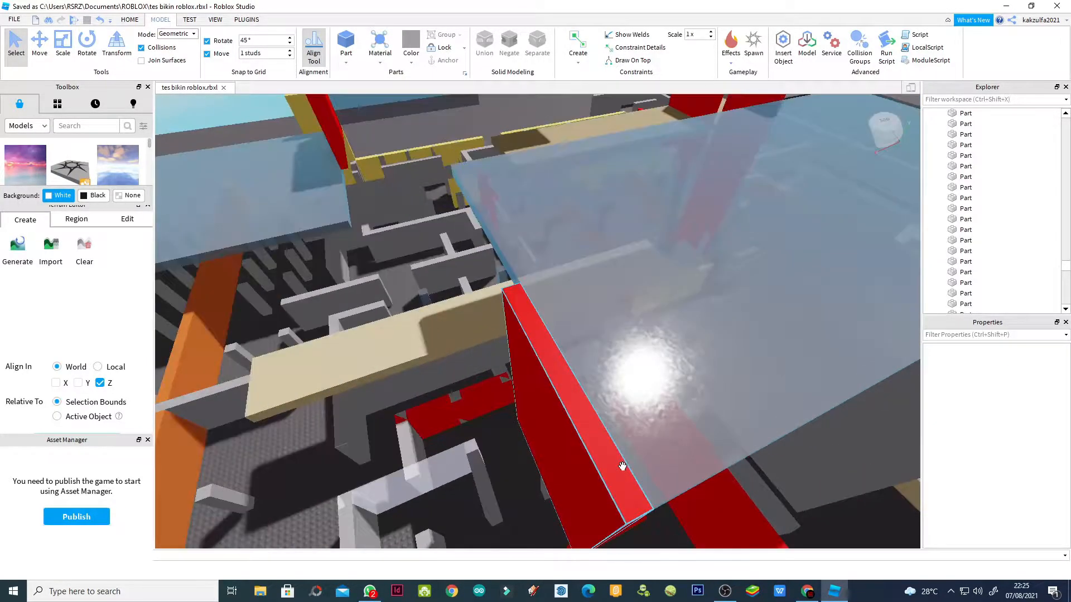
scroll(622, 465, "up", 4)
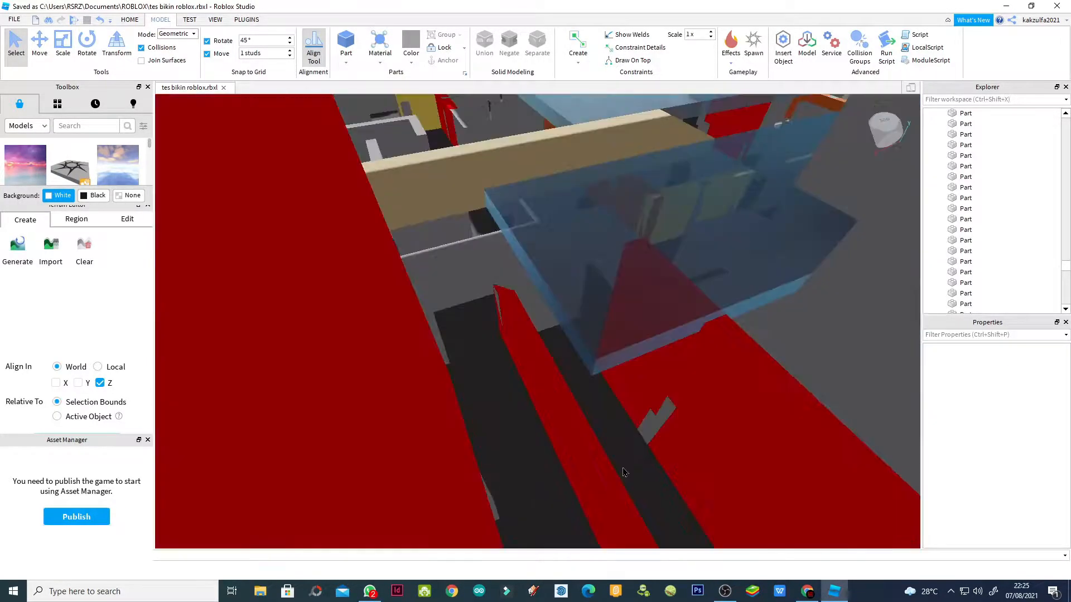
scroll(624, 473, "down", 10)
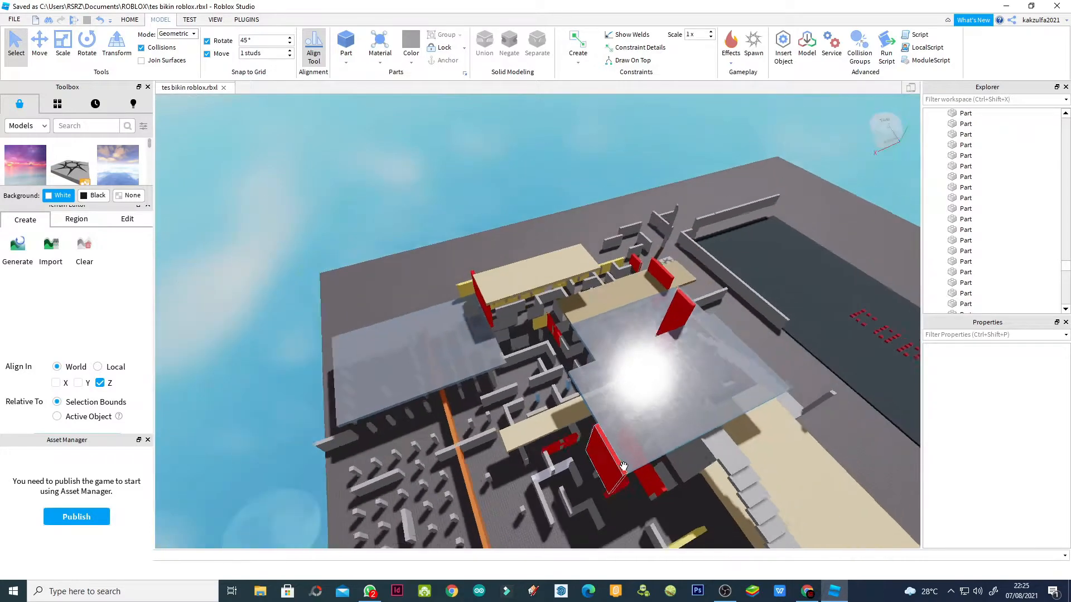
scroll(624, 470, "up", 1)
scroll(636, 474, "down", 2)
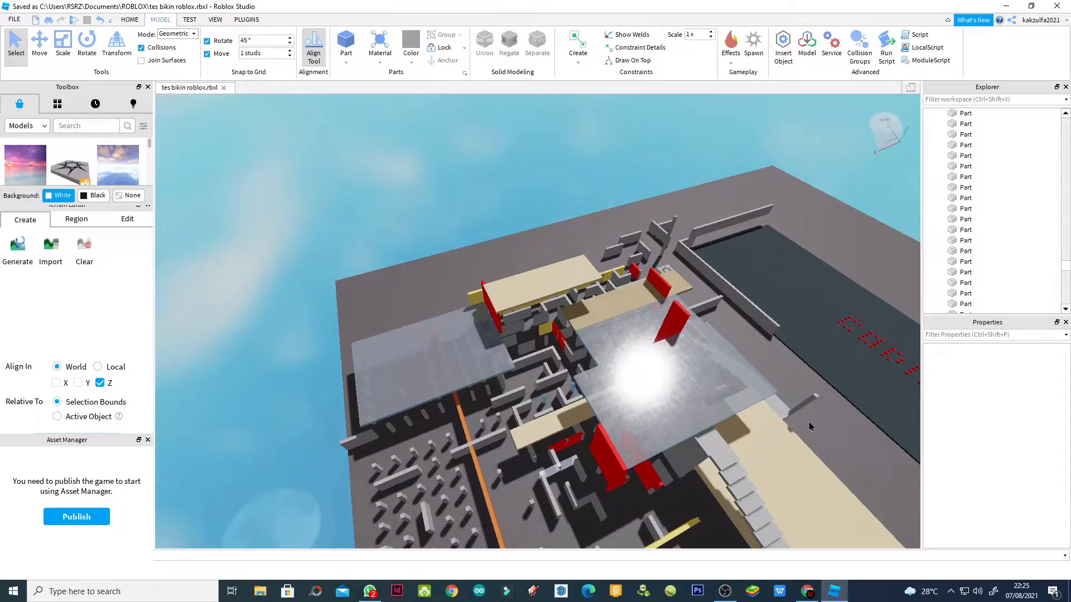
Find the spawn location pad on the baseplate near the red and orange walls and select it
left_click(19, 49)
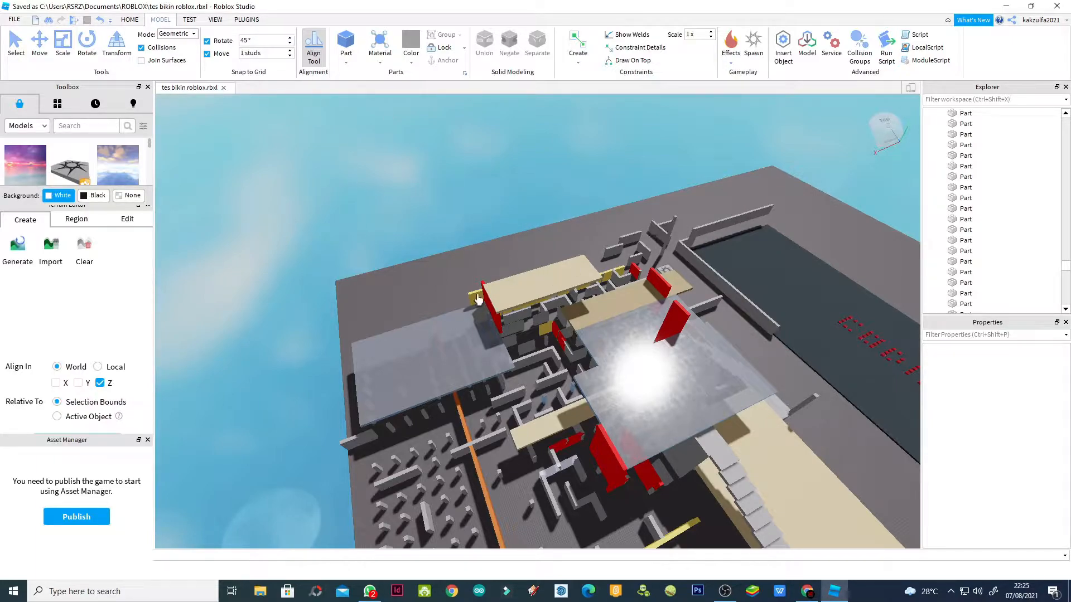
scroll(677, 269, "up", 12)
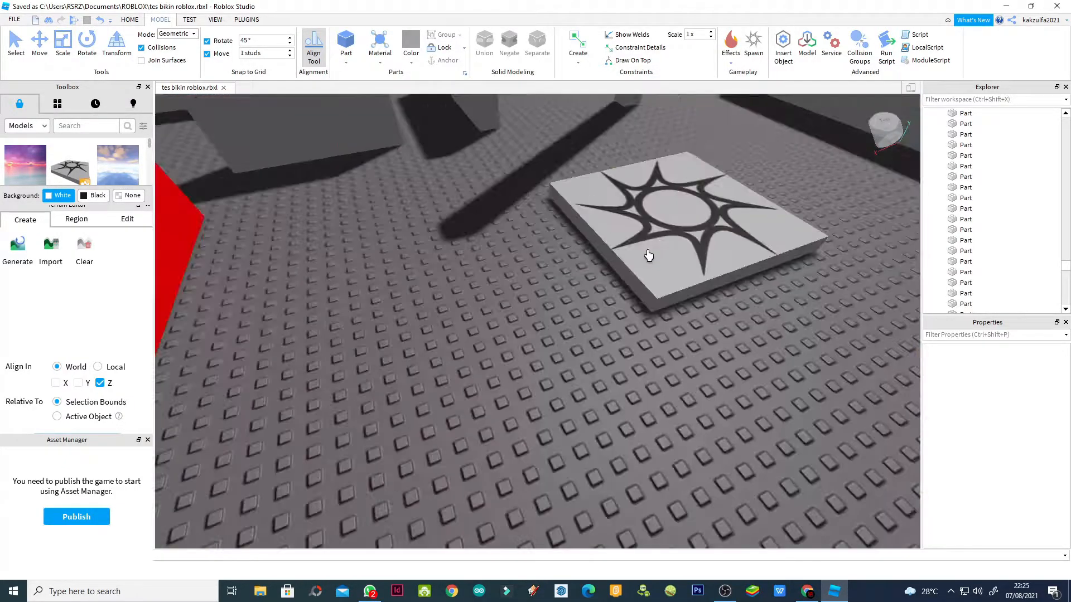
scroll(648, 260, "down", 6)
scroll(649, 263, "up", 4)
scroll(649, 263, "down", 3)
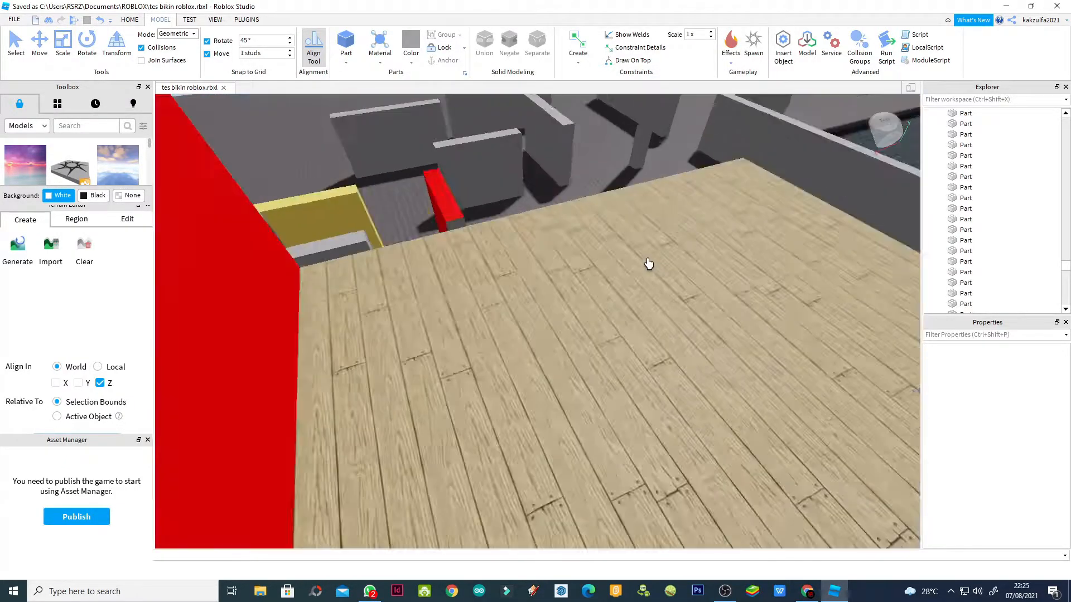
scroll(648, 263, "up", 3)
scroll(649, 263, "down", 3)
scroll(649, 263, "up", 3)
scroll(649, 264, "down", 5)
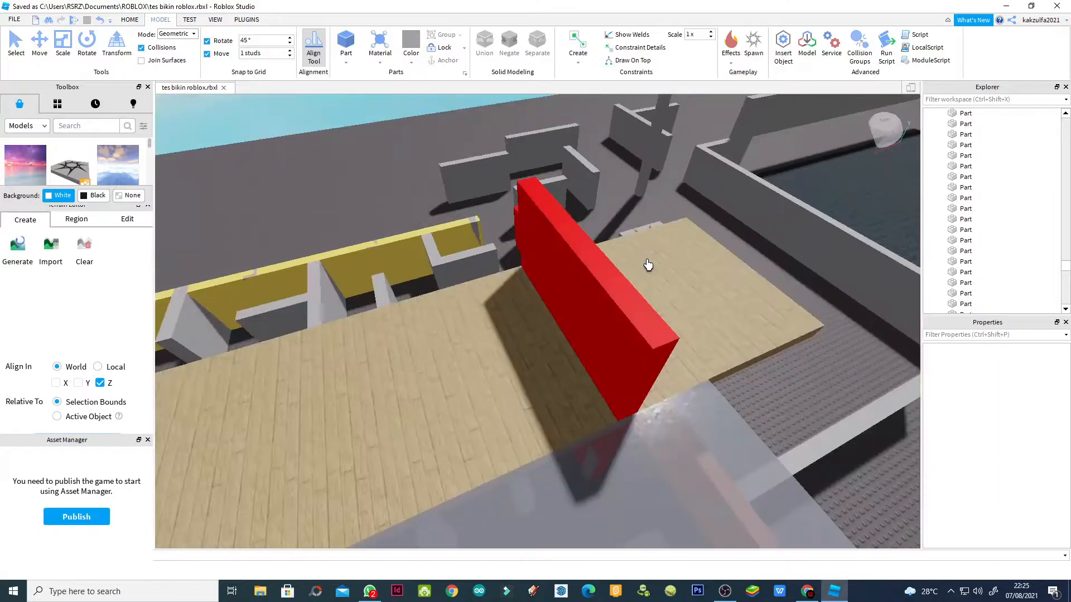
scroll(648, 264, "down", 2)
scroll(648, 265, "up", 4)
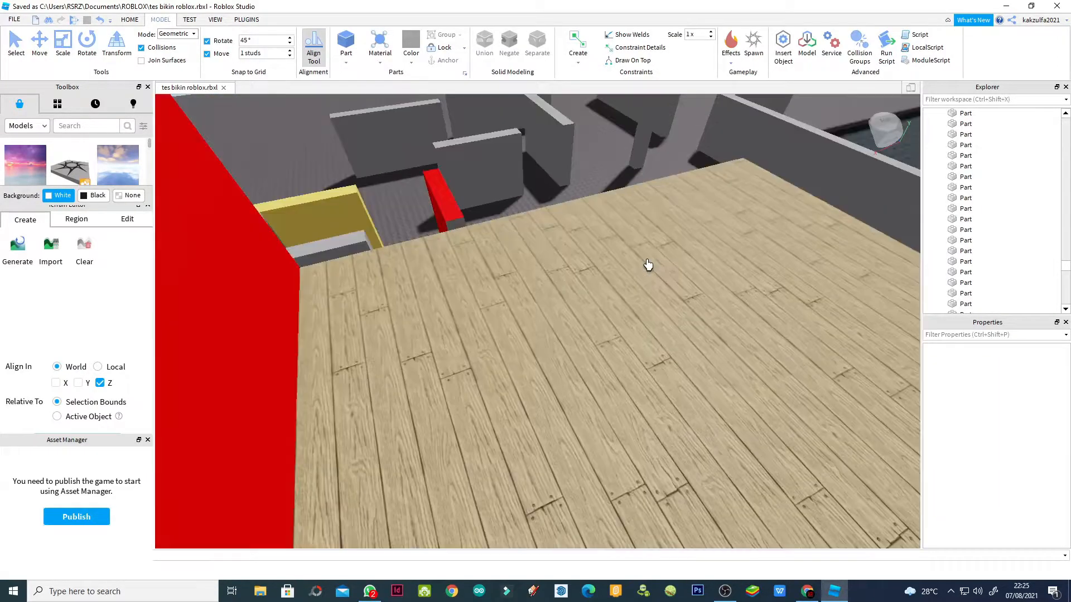
scroll(648, 265, "up", 5)
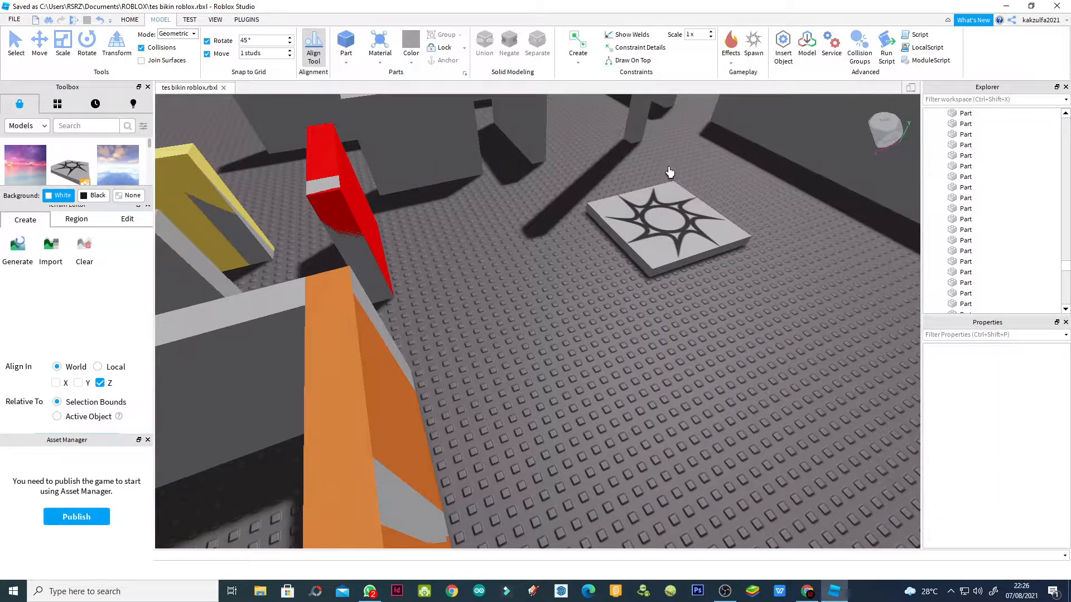
left_click(16, 44)
left_click(641, 237)
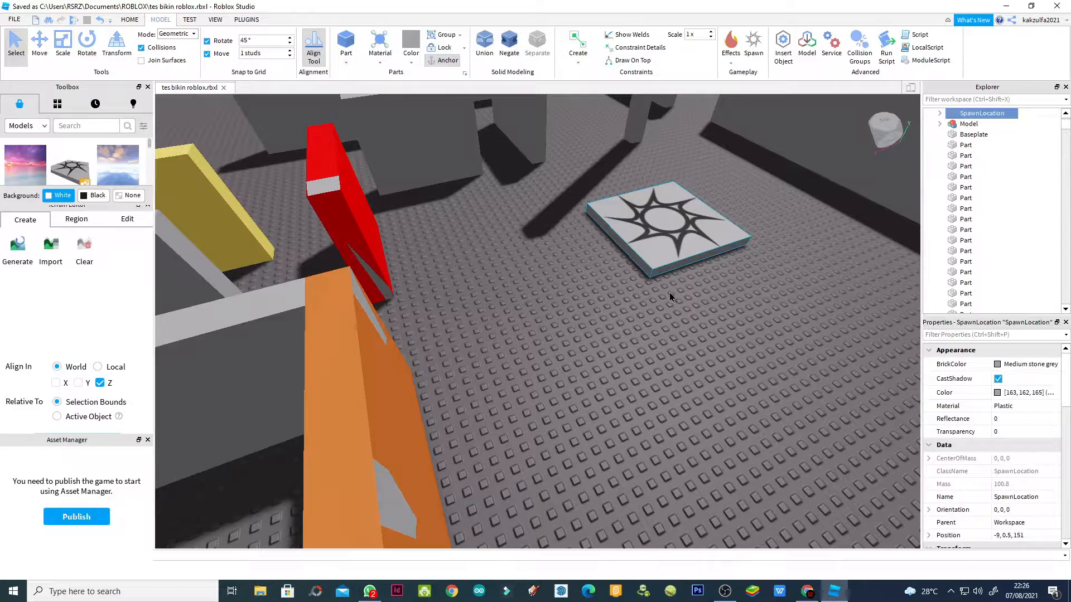
Start a playtest and look around the obstacle area from the character's starting point on the spawn pad
key("F5")
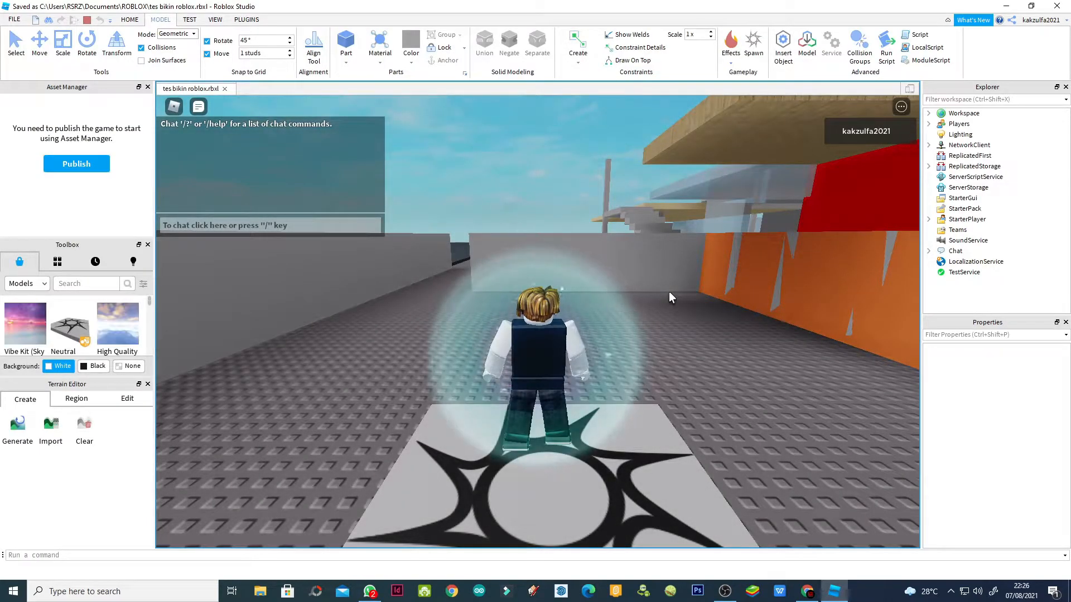
key("Left")
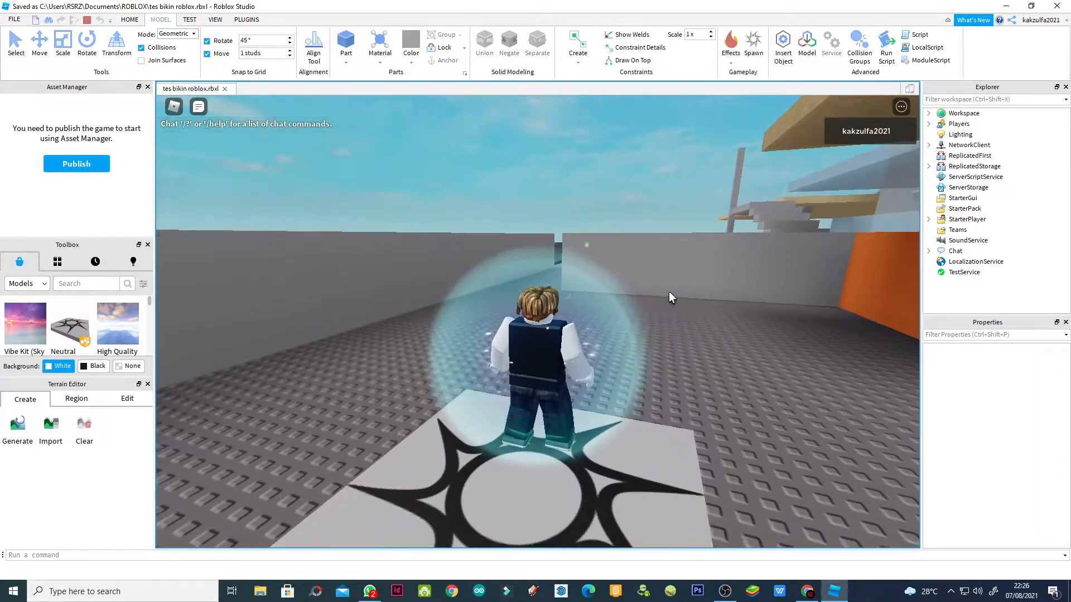
key("Left")
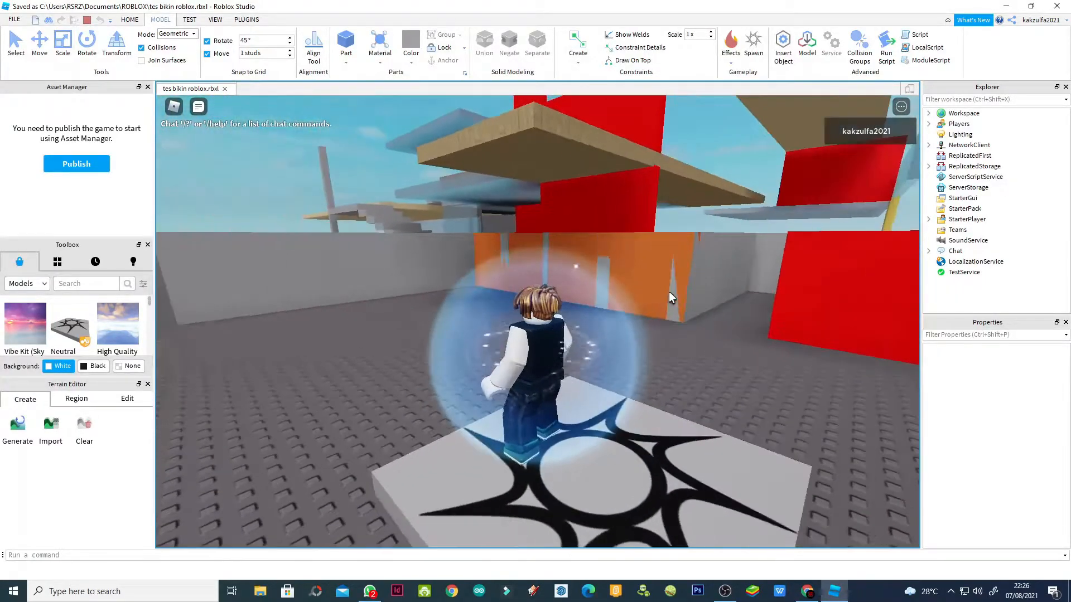
key("Left")
key("Left")
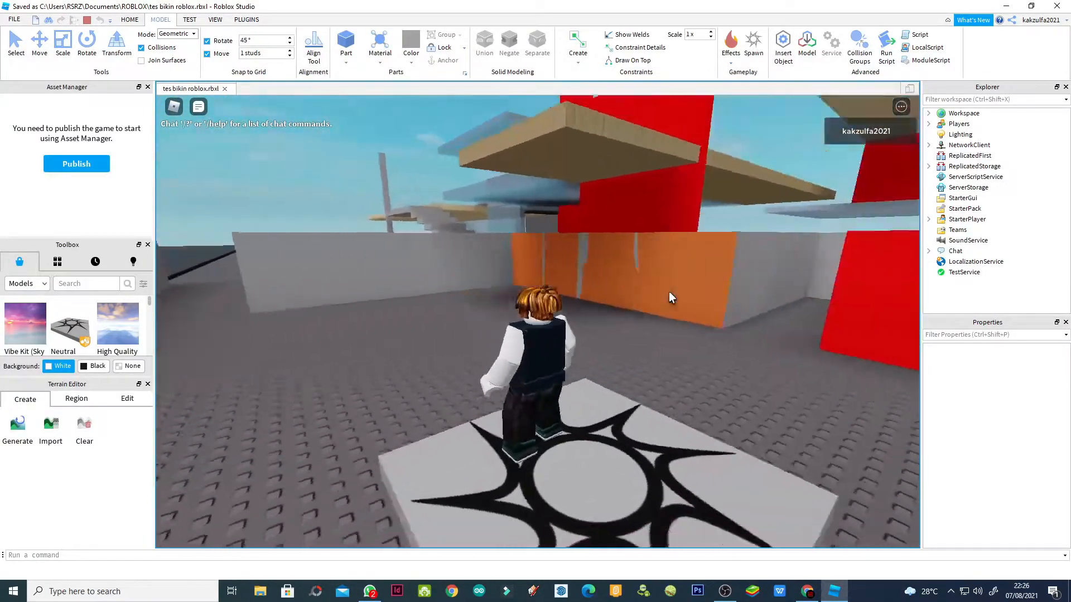
key("Right")
Walk the test character off and around the spawn pad, and stop the playtest
key("Up")
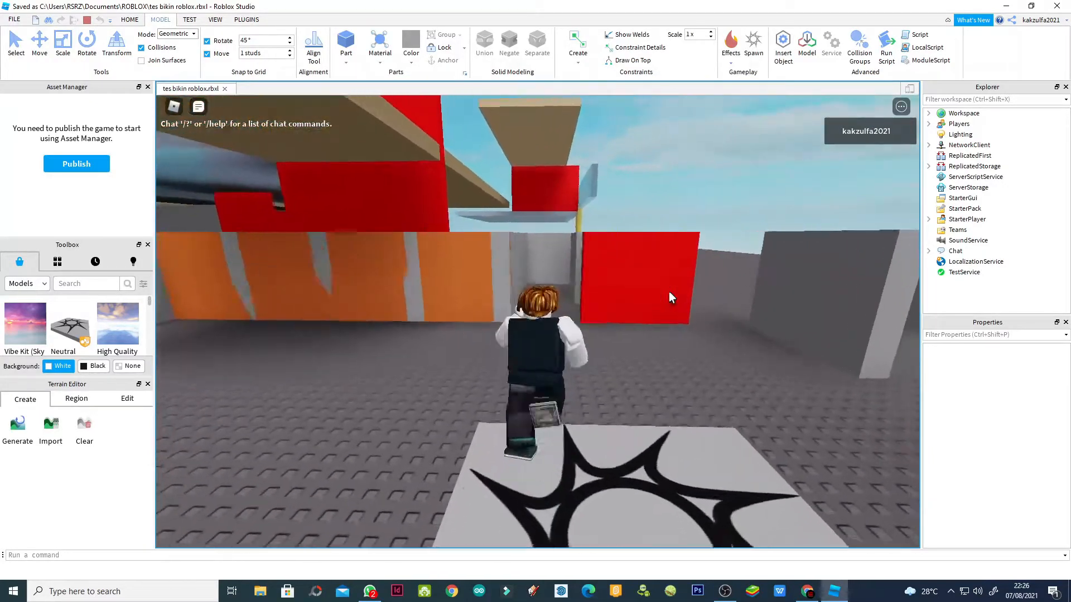
key("Right")
key("Right")
key("Up")
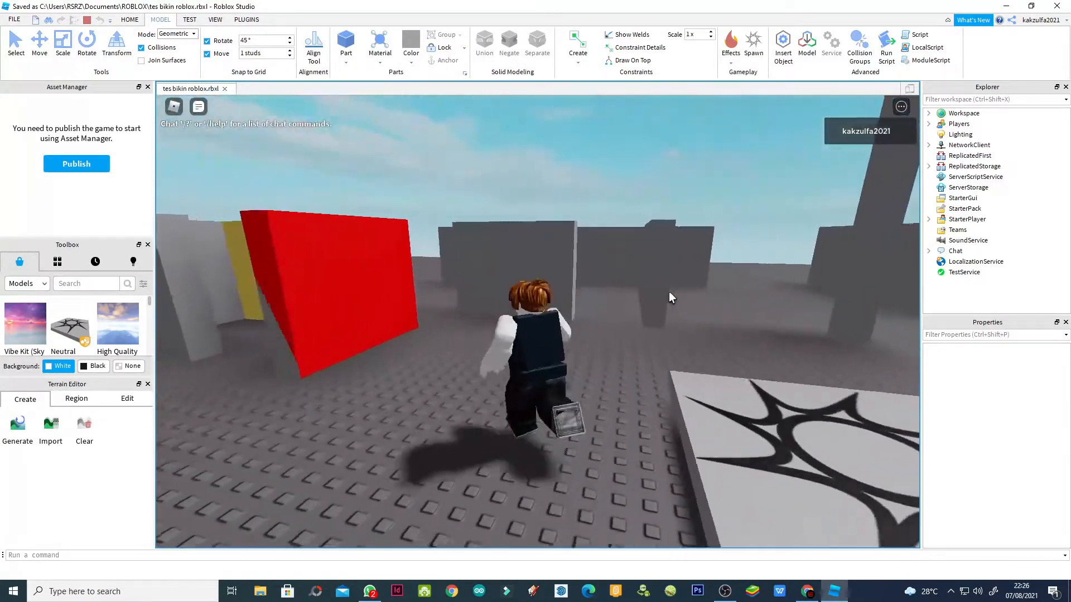
key("Left")
key("Down")
key("Left")
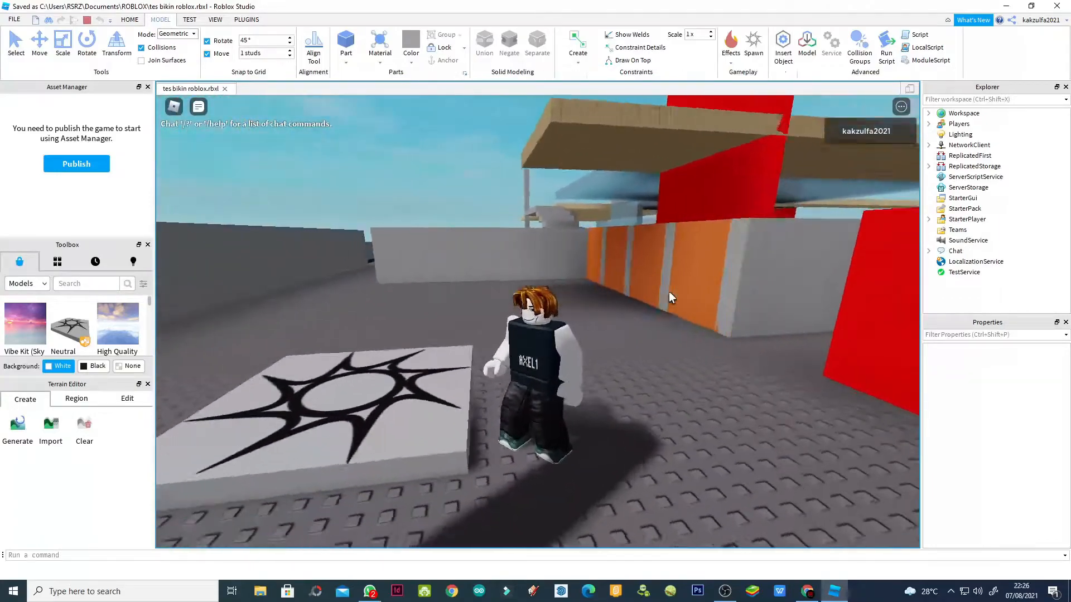
key("Up")
key("d")
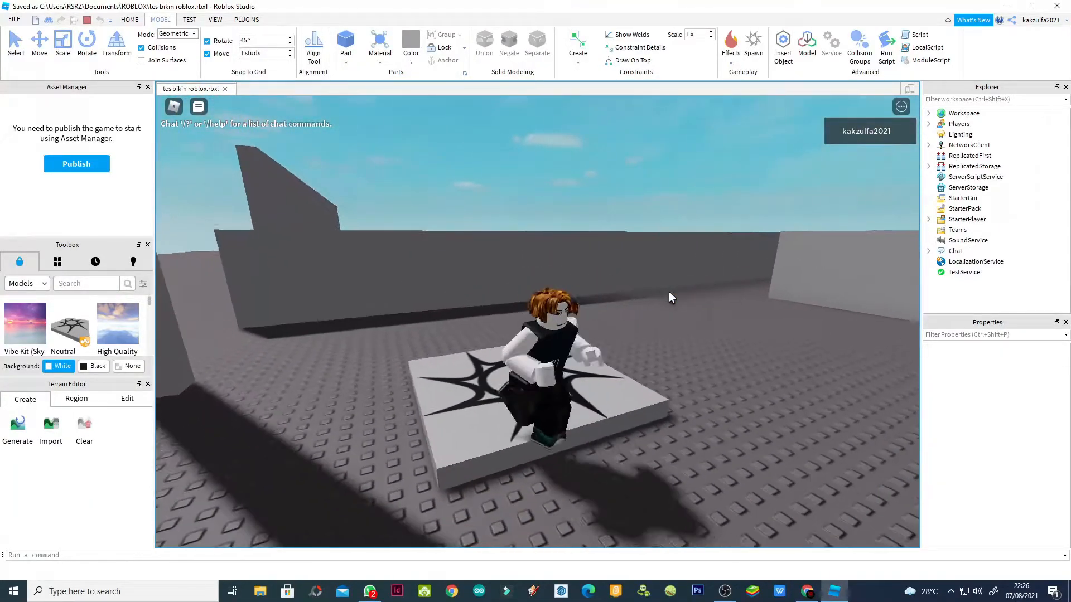
key("Right")
key("Left")
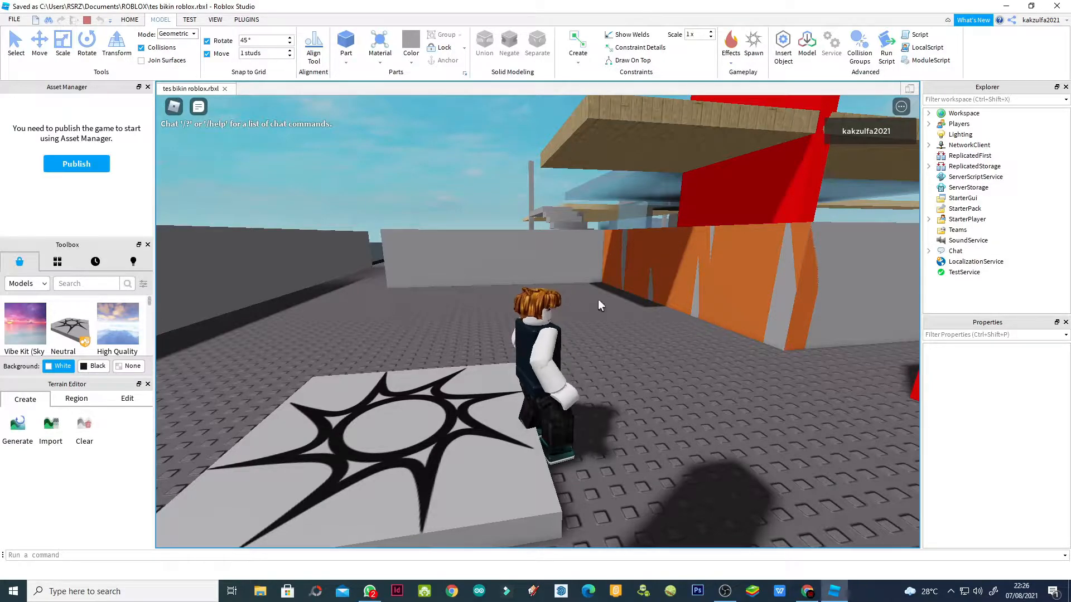
left_click(85, 20)
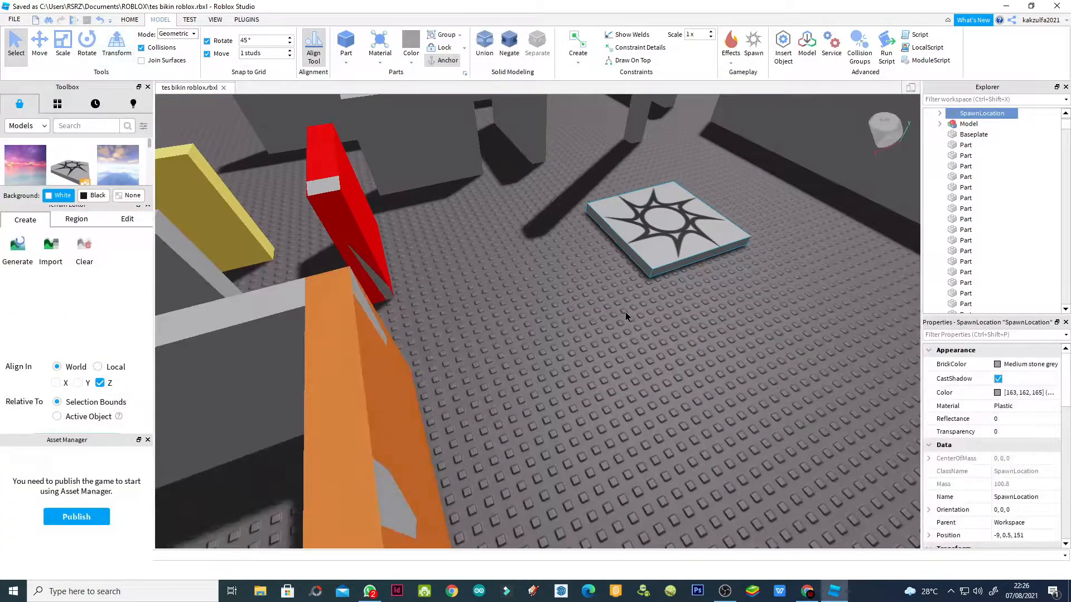
Insert a new block part on the baseplate near the spawn location
scroll(629, 297, "up", 3)
scroll(629, 297, "down", 3)
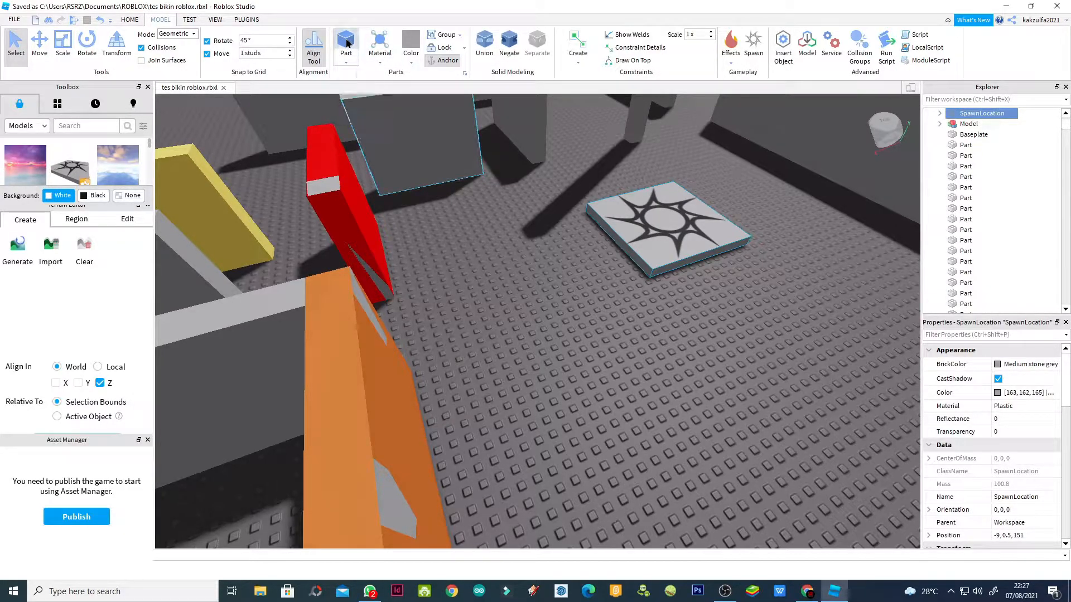
left_click(346, 43)
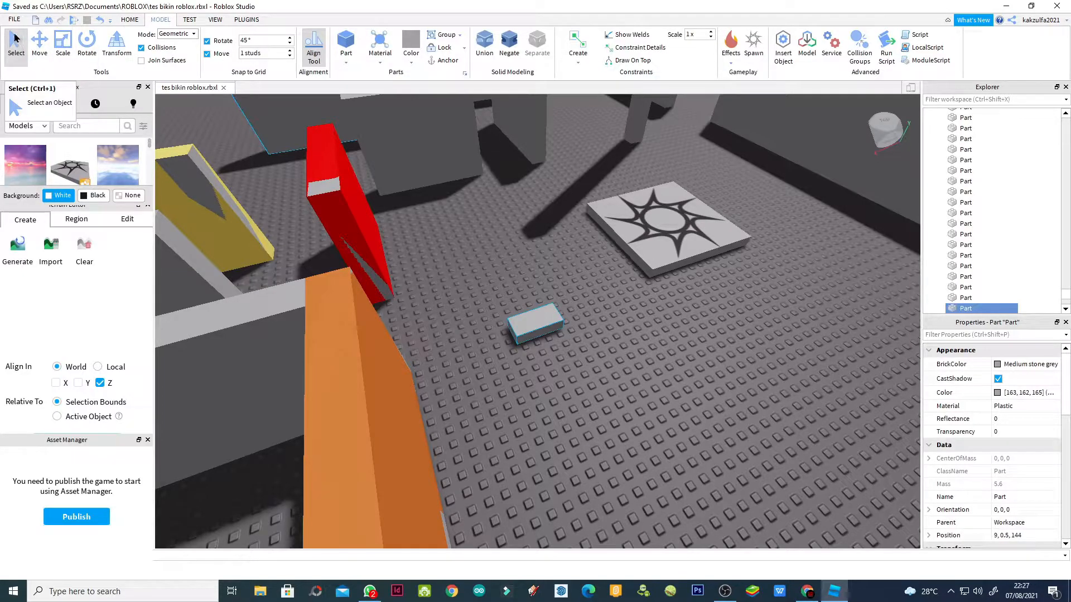
Show the Move, Scale, Rotate and Transform handles on the new block without changing it, and return to the Select tool
left_click(40, 40)
left_click(60, 40)
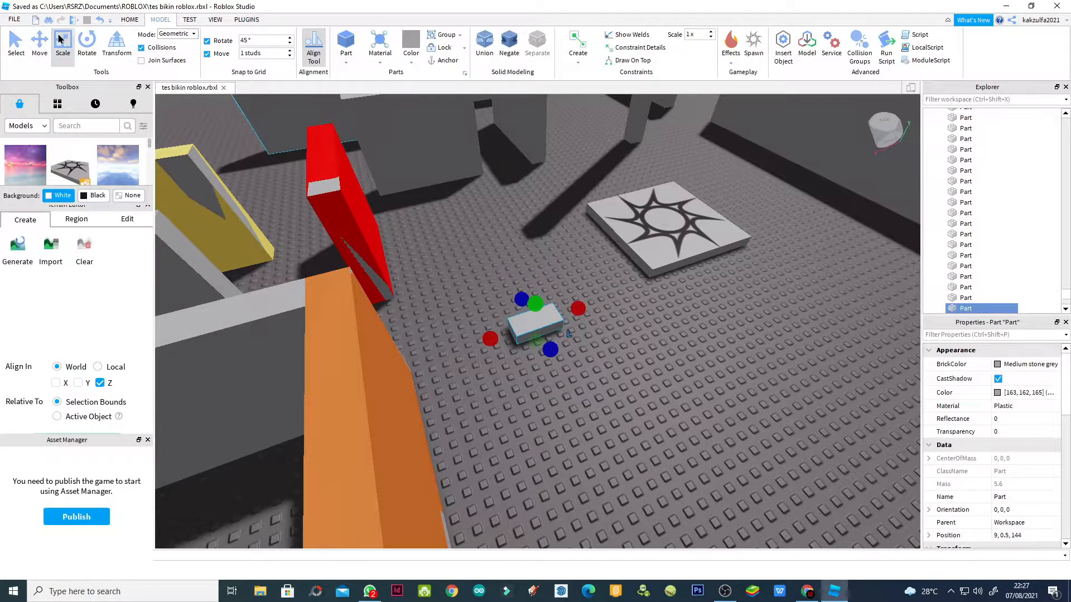
left_click(87, 40)
left_click(116, 40)
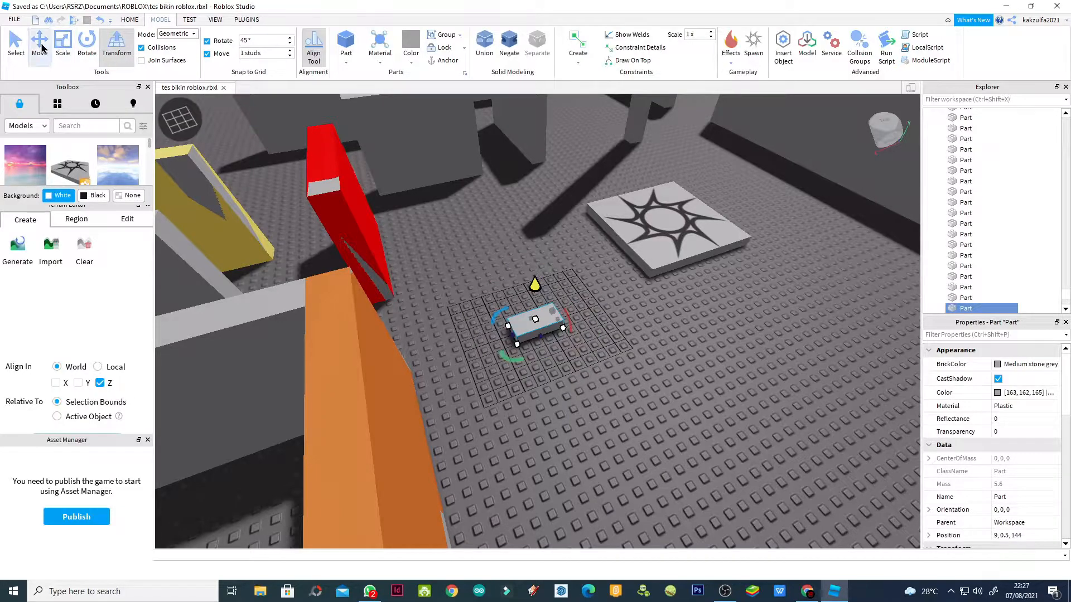
left_click(16, 41)
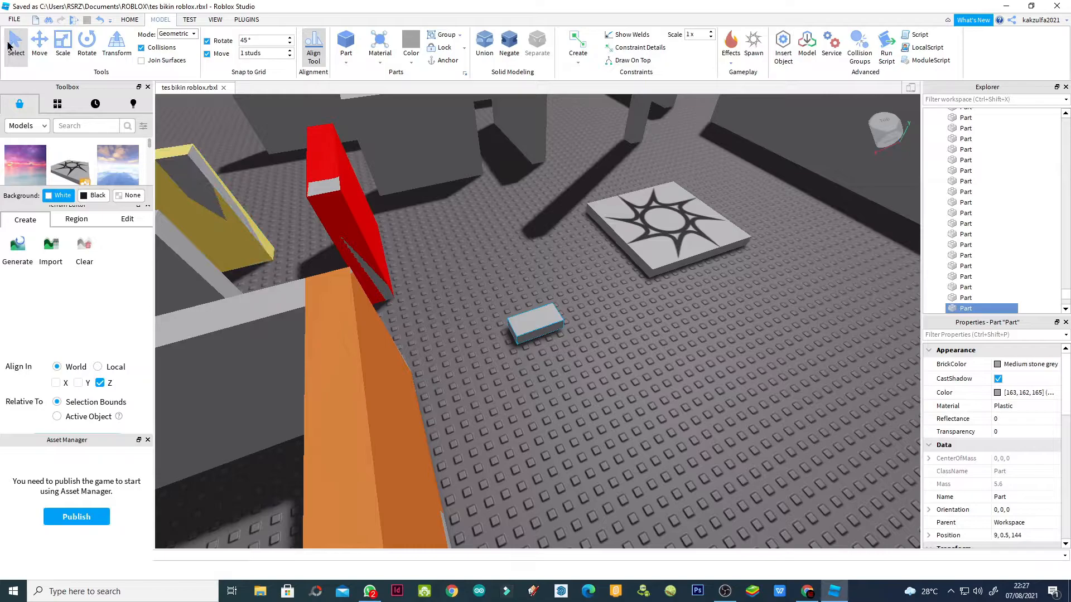
left_click(39, 41)
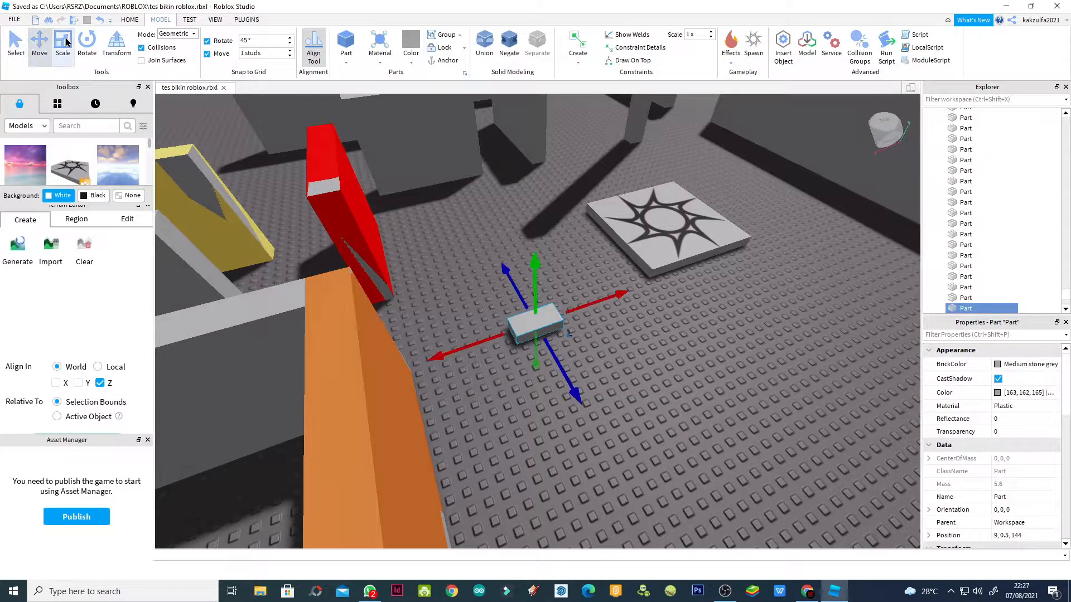
left_click(64, 41)
left_click(87, 42)
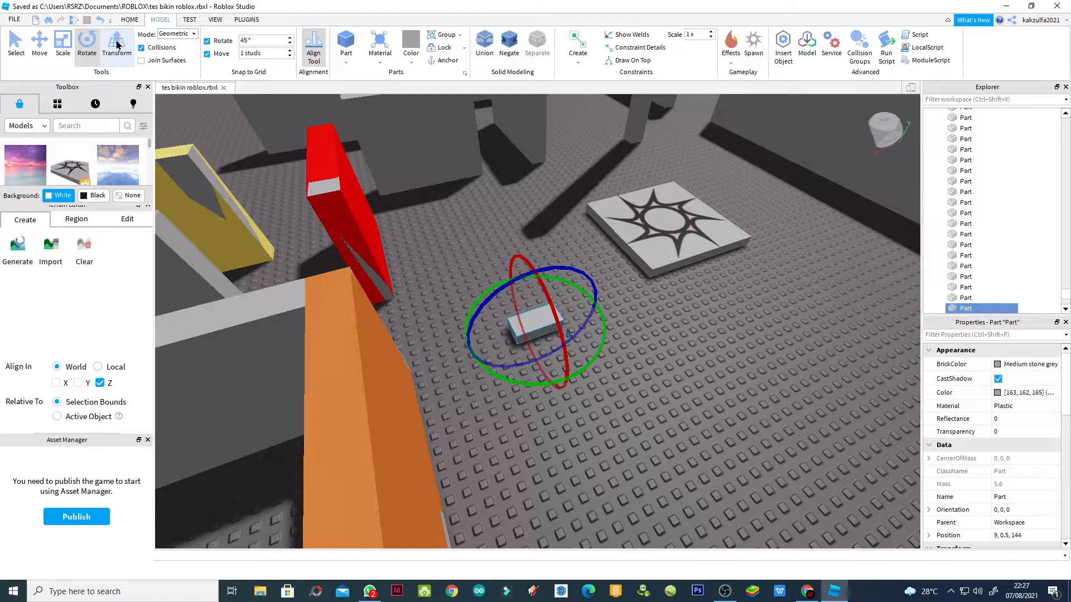
left_click(16, 42)
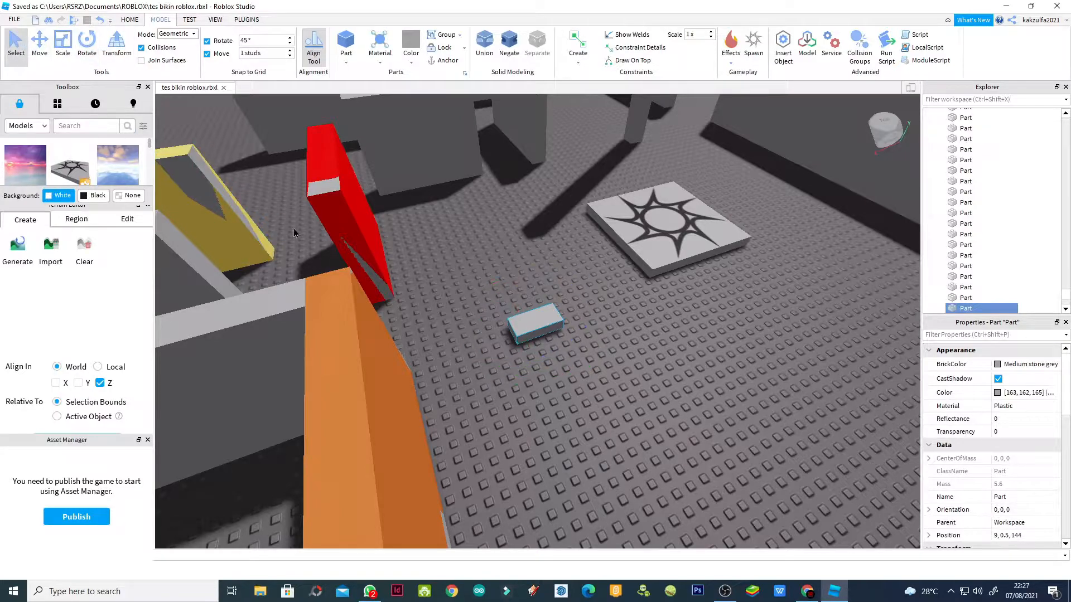
Select the new block and shift it along the ground axes with the Move tool to position 7, 0.5, 145
left_click(614, 344)
left_click(542, 321)
left_click(39, 43)
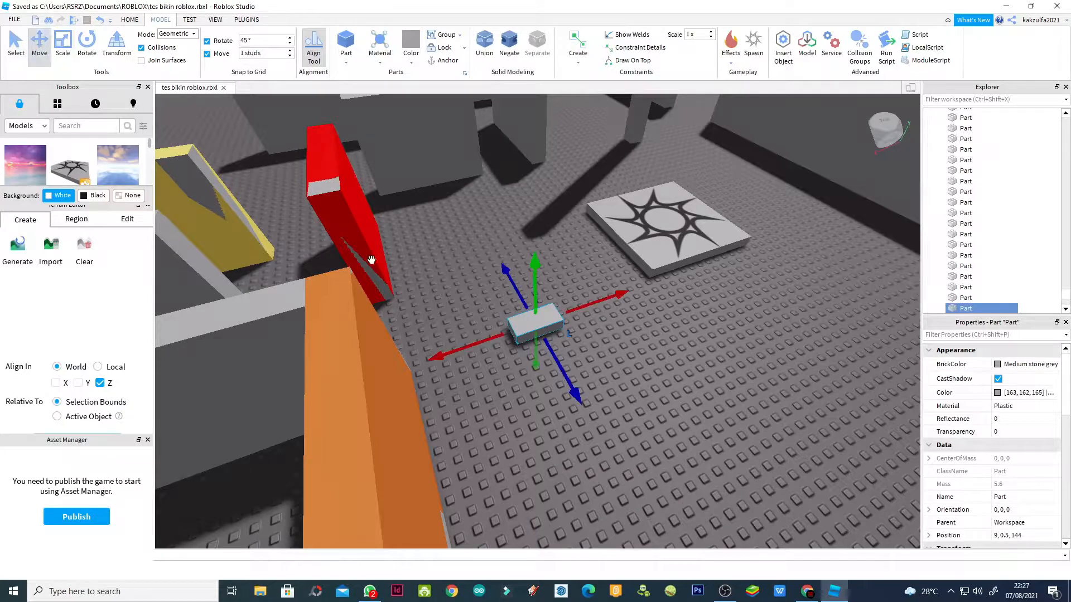
left_click_drag(597, 306, 627, 300)
left_click_drag(518, 329, 527, 277)
left_click_drag(567, 335, 565, 333)
mouse_move(557, 272)
left_mouse_down()
mouse_move(557, 235)
mouse_move(563, 295)
mouse_move(554, 248)
mouse_move(552, 274)
left_mouse_up()
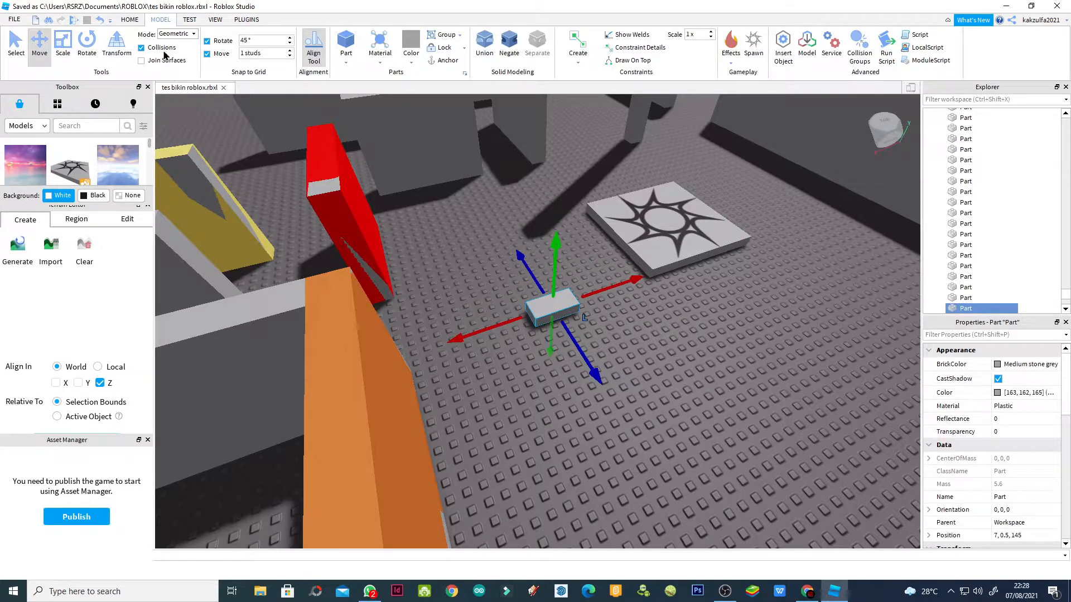
Demonstrate the block's vertical movement, and move it back to position 9, 0.5, 144
mouse_move(546, 283)
left_mouse_down()
mouse_move(550, 268)
mouse_move(552, 285)
left_mouse_up()
mouse_move(552, 266)
left_mouse_down()
mouse_move(551, 302)
mouse_move(554, 262)
left_mouse_up()
mouse_move(554, 274)
left_mouse_down()
mouse_move(556, 232)
mouse_move(554, 280)
left_mouse_up()
left_click_drag(554, 261, 593, 312)
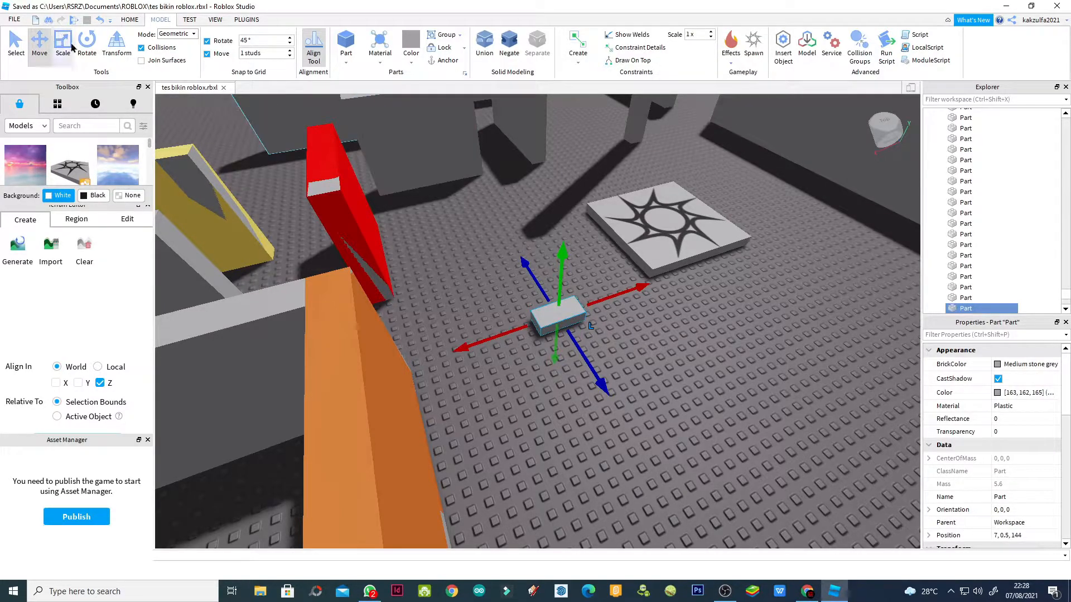
left_click_drag(613, 296, 593, 308)
left_click_drag(517, 291, 544, 292)
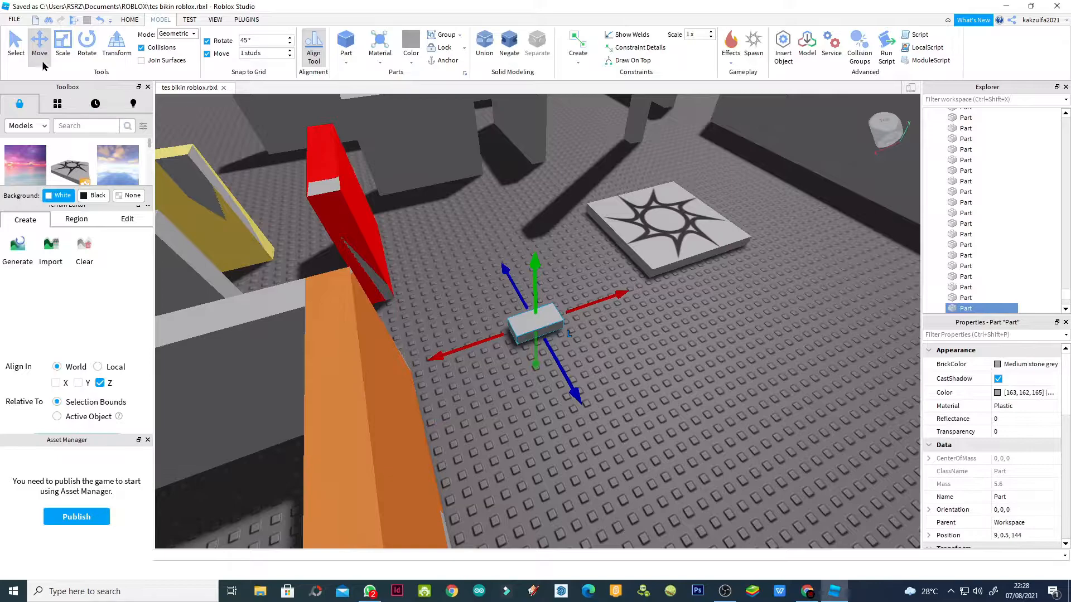
Enlarge the block in length, depth and height with the Scale tool, and shorten it on the side facing the spawn pad
left_click(63, 45)
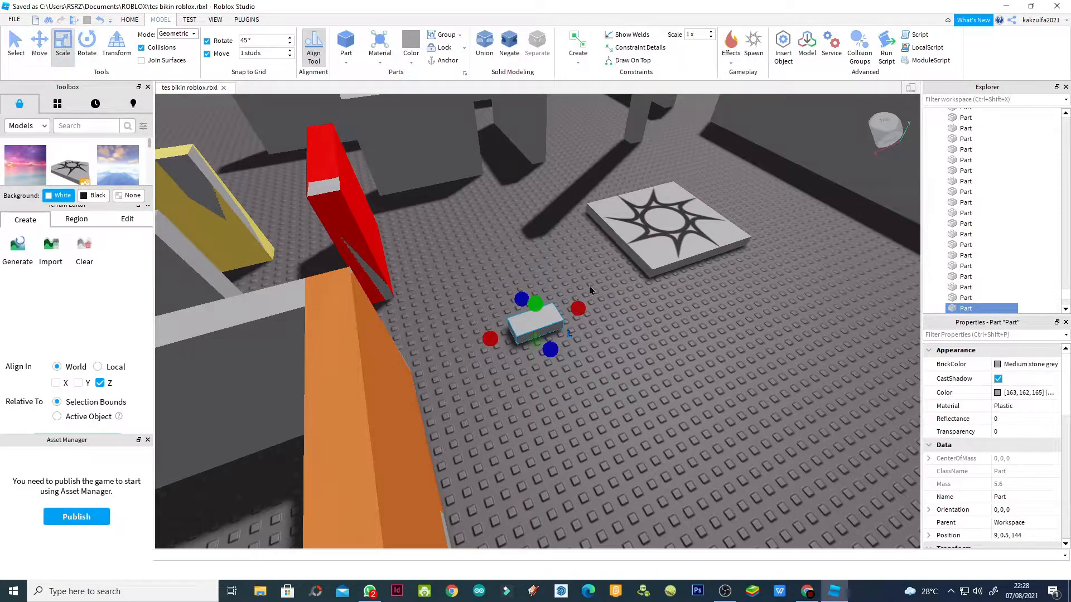
left_click_drag(579, 309, 716, 275)
left_click_drag(639, 324, 663, 363)
left_click_drag(625, 285, 638, 245)
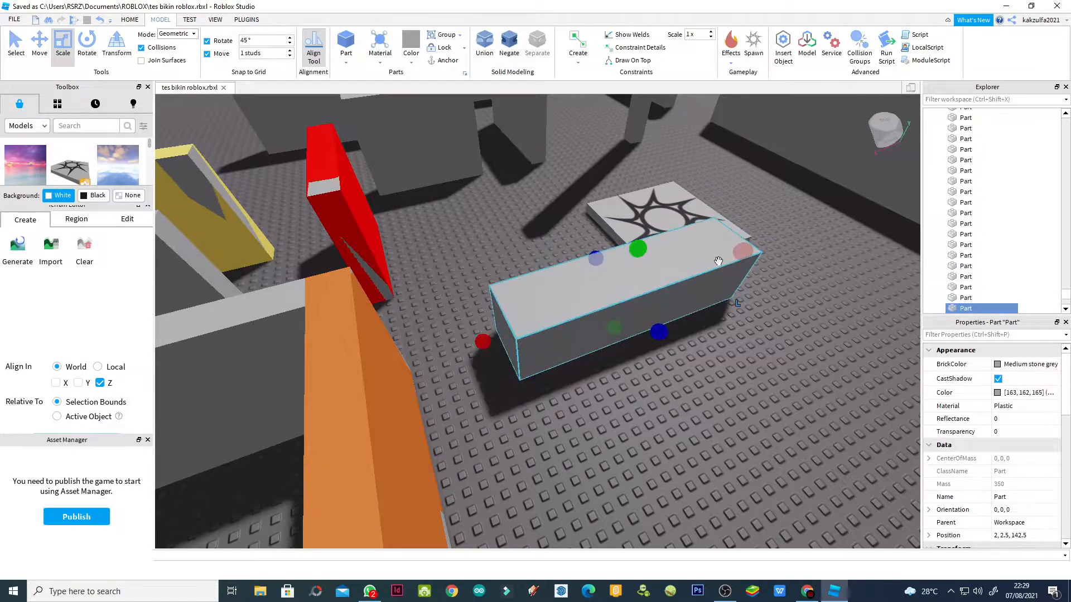
left_click_drag(746, 252, 612, 281)
Try stretching the block toward the orange wall and thinning it into a narrow panel, and undo these size changes
left_click_drag(482, 344, 386, 377)
left_click_drag(539, 372, 520, 332)
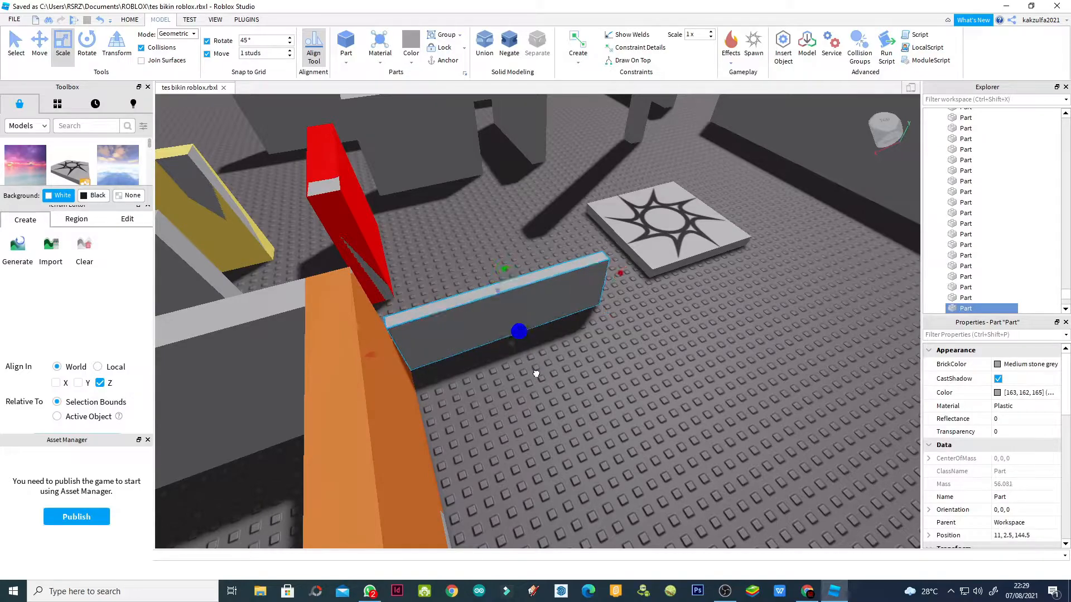
left_click_drag(570, 412, 537, 342)
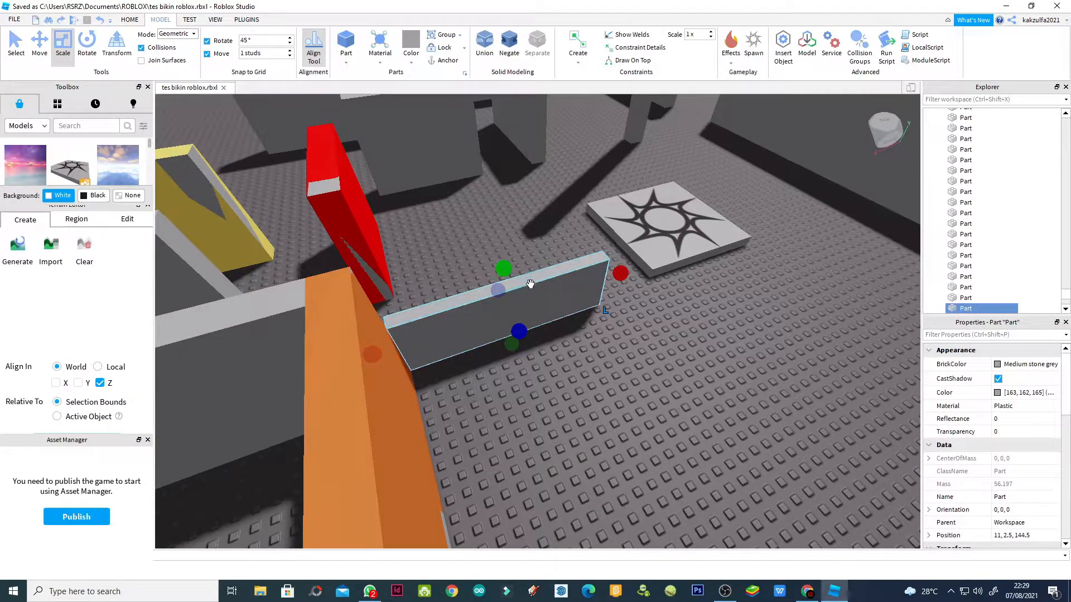
left_click(16, 44)
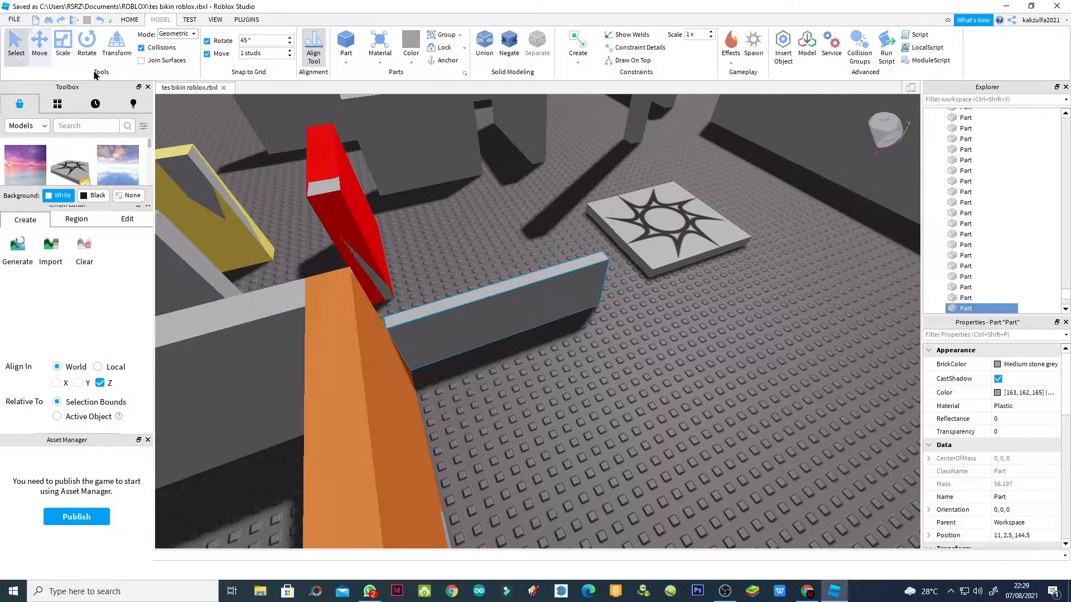
key("ctrl+z")
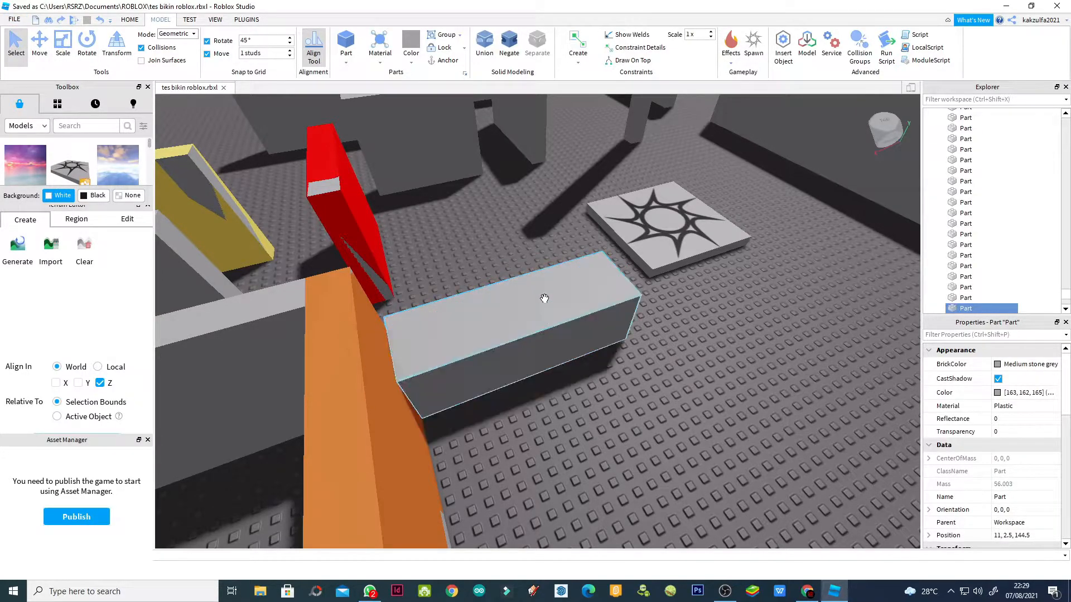
key("ctrl+z")
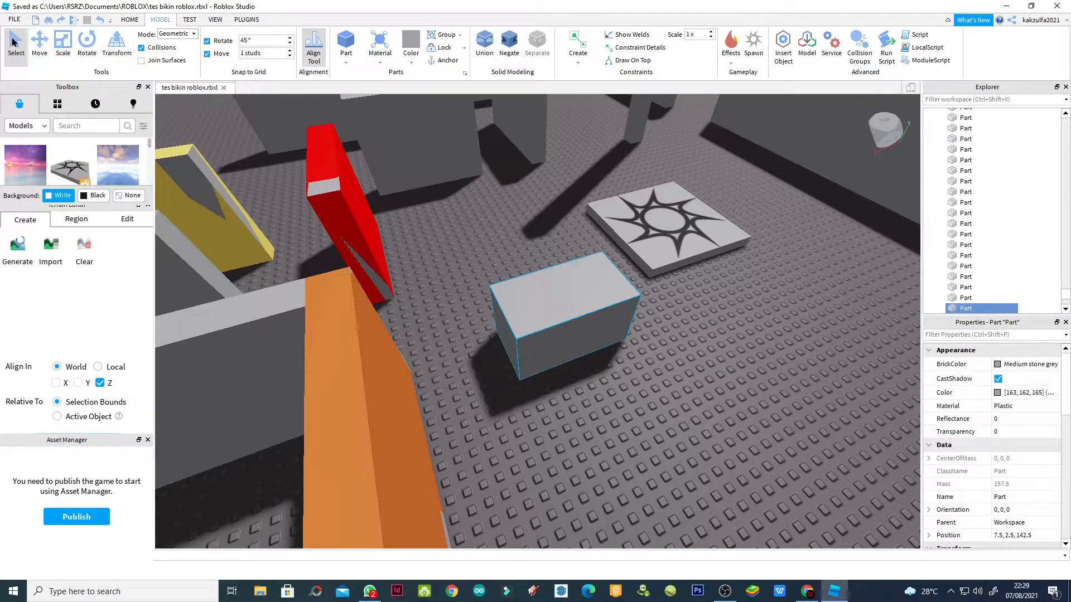
Show the Move and Scale handles on the enlarged block again, reselecting it in between and leaving its position unchanged
left_click(39, 45)
left_click(62, 44)
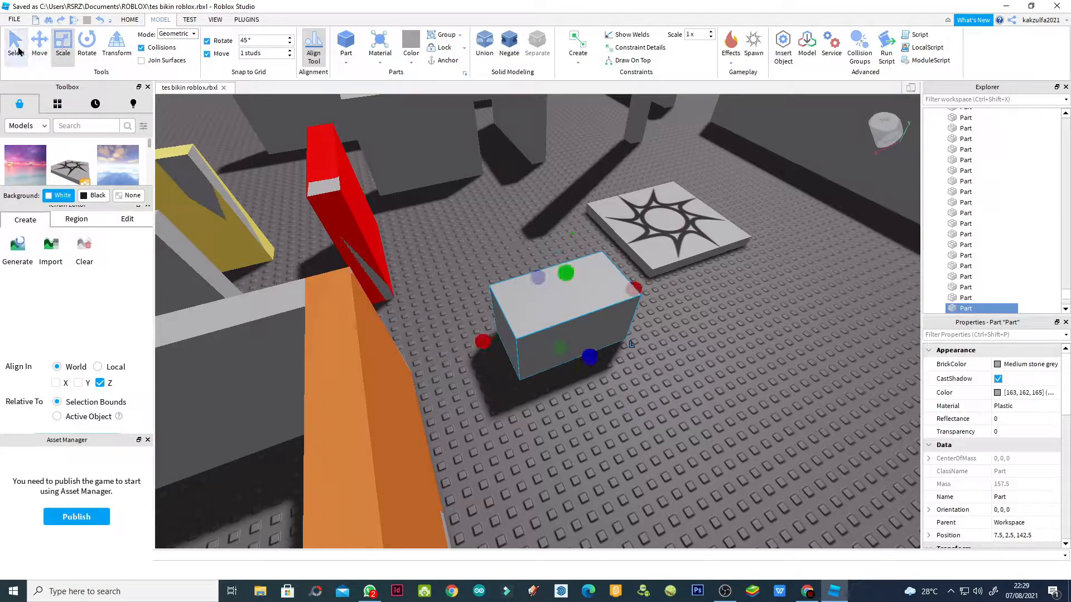
left_click(16, 44)
left_click(695, 333)
left_click(583, 303)
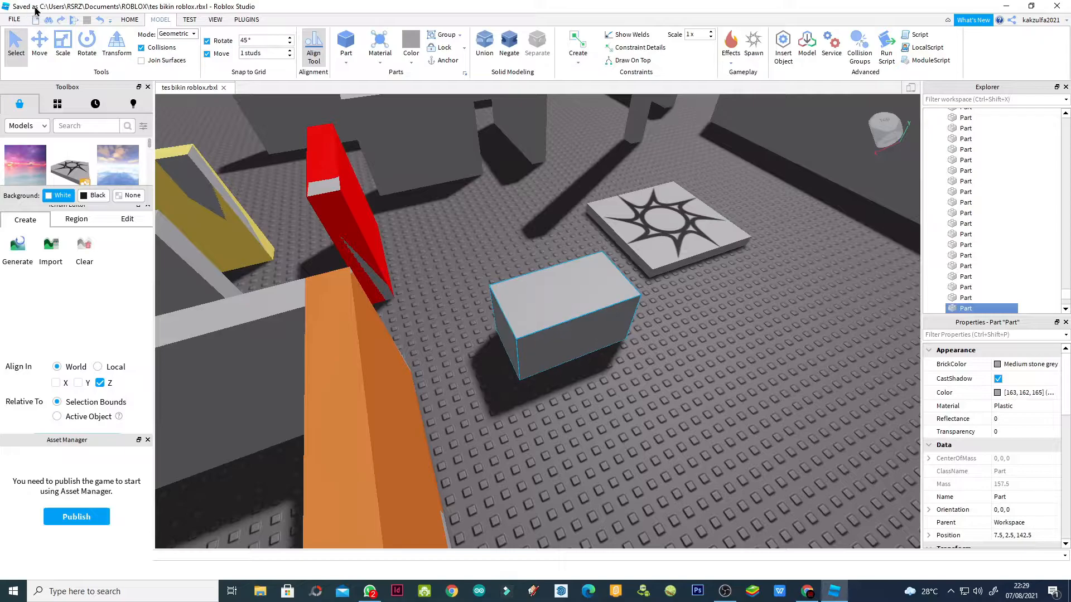
left_click(37, 43)
left_click_drag(591, 352, 583, 327)
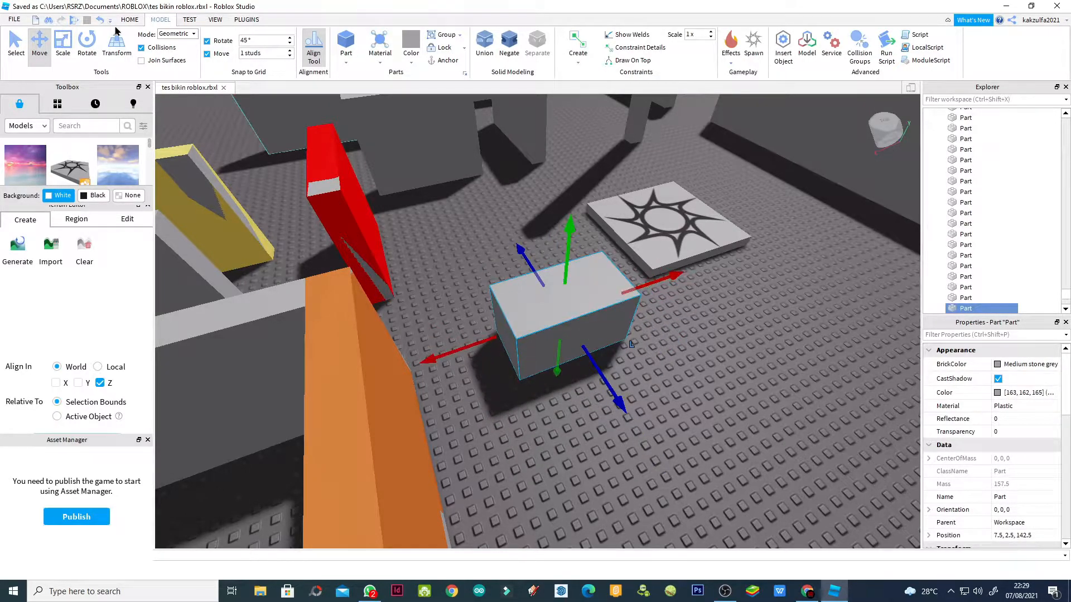
Shorten the block's length and slightly increase its depth with the Scale tool, and deselect it
left_click(62, 43)
left_click_drag(641, 292, 618, 308)
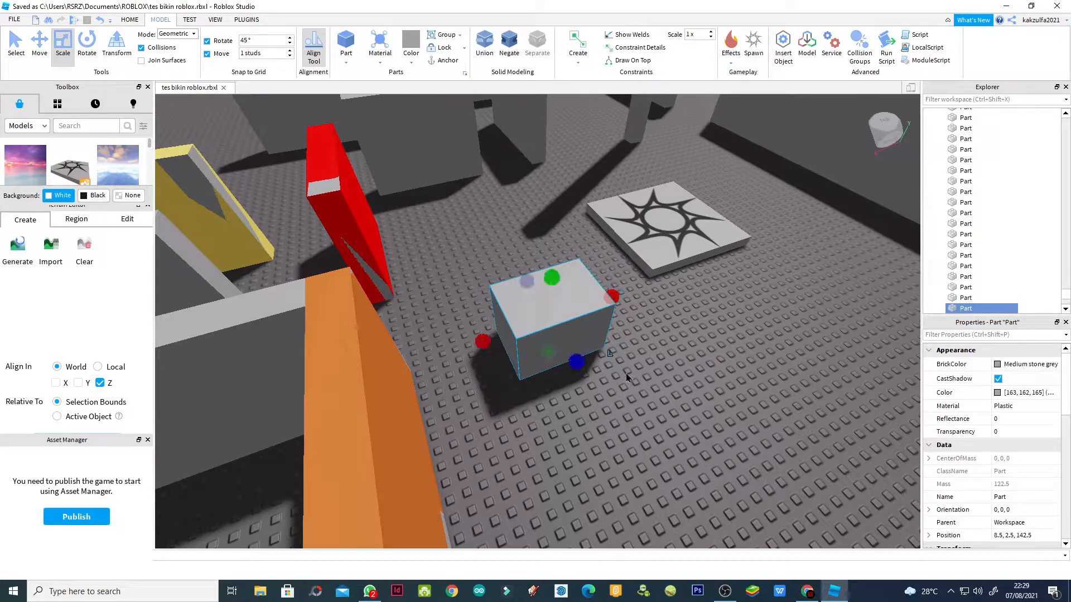
mouse_move(579, 362)
left_mouse_down()
mouse_move(595, 400)
mouse_move(569, 353)
mouse_move(587, 376)
left_mouse_up()
left_click(724, 321)
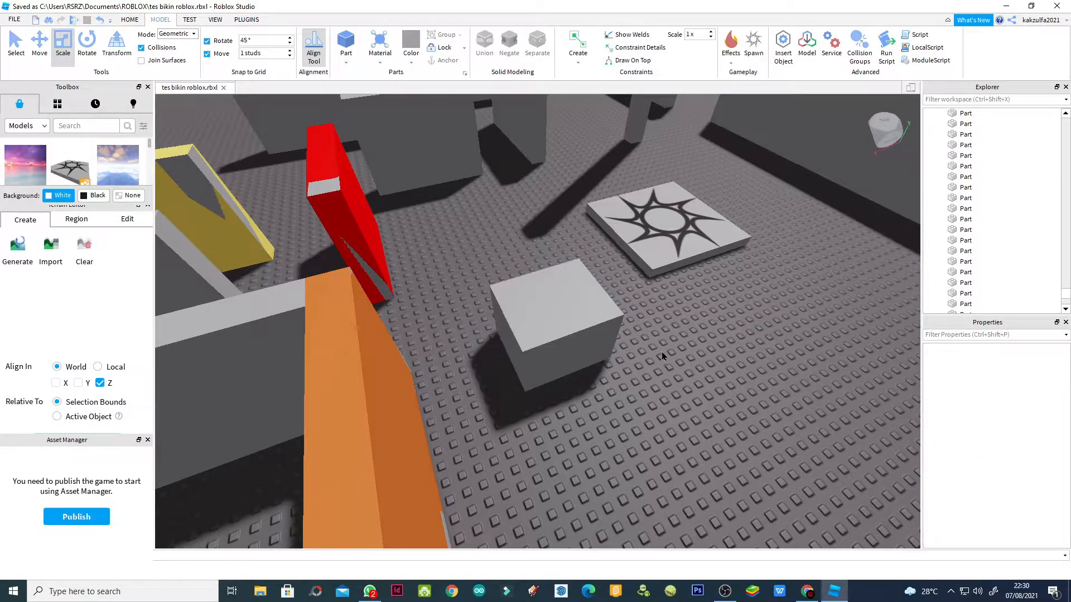
Survey the whole sample map from above, and return the view to the block beside the spawn pad
scroll(662, 351, "down", 5)
scroll(663, 349, "down", 8)
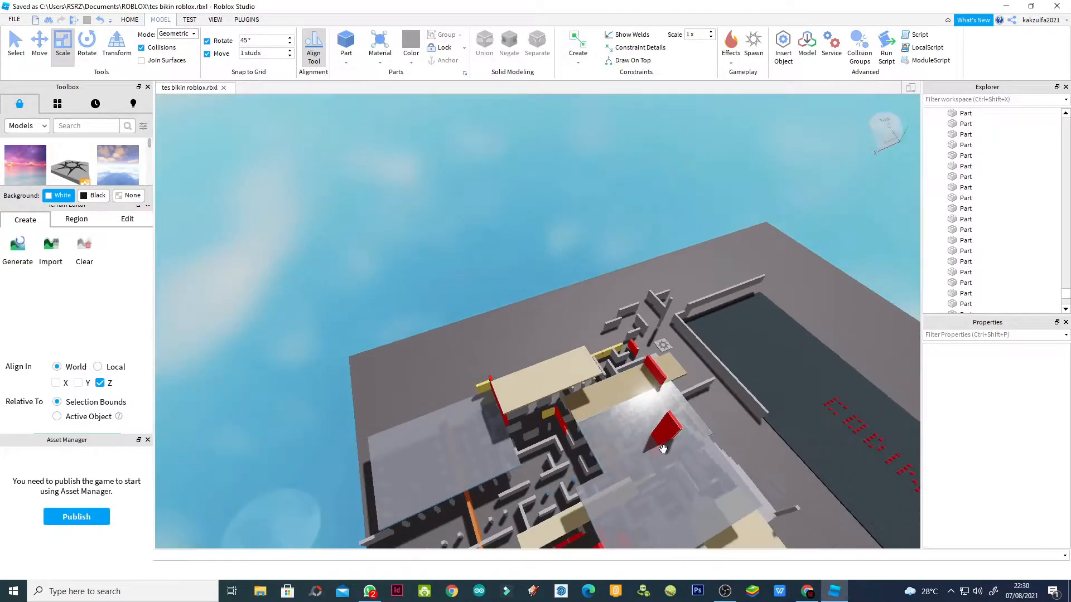
scroll(664, 486, "down", 3)
right_click_drag(664, 487, 663, 483)
scroll(563, 464, "up", 6)
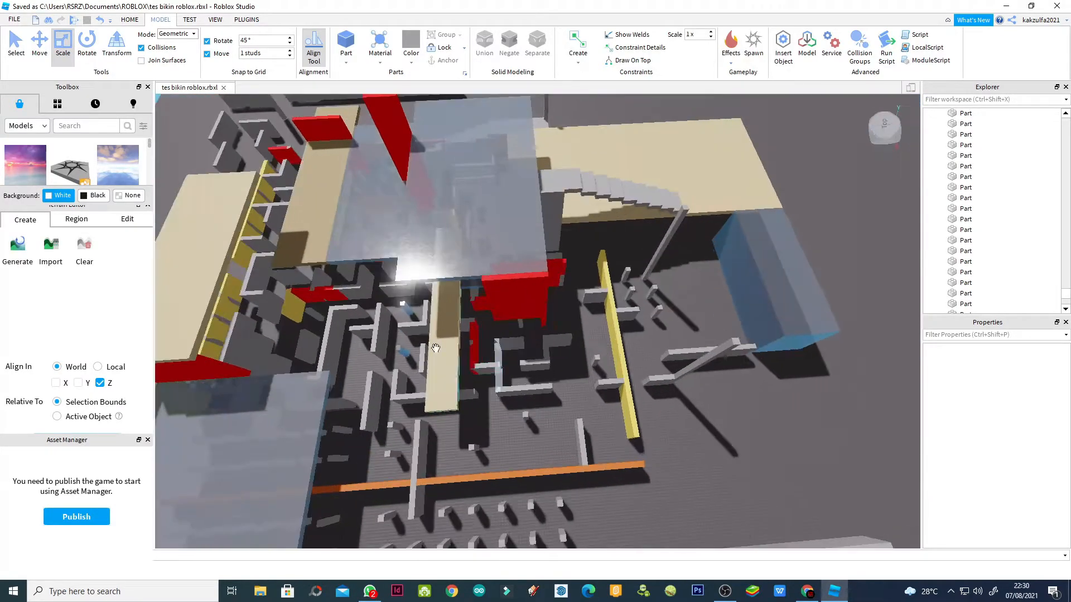
scroll(342, 227, "down", 5)
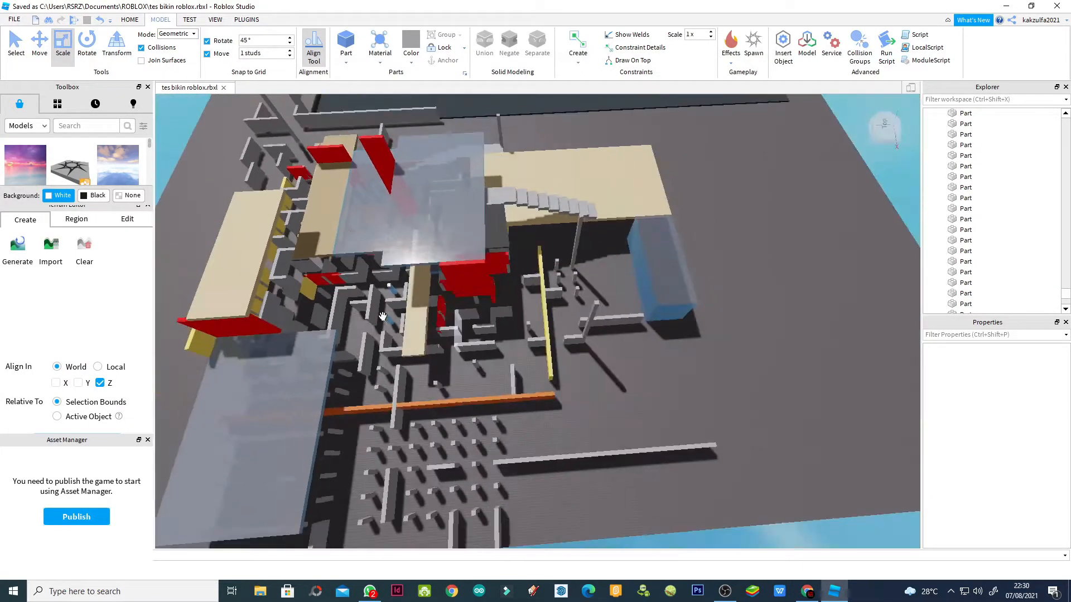
scroll(304, 184, "up", 10)
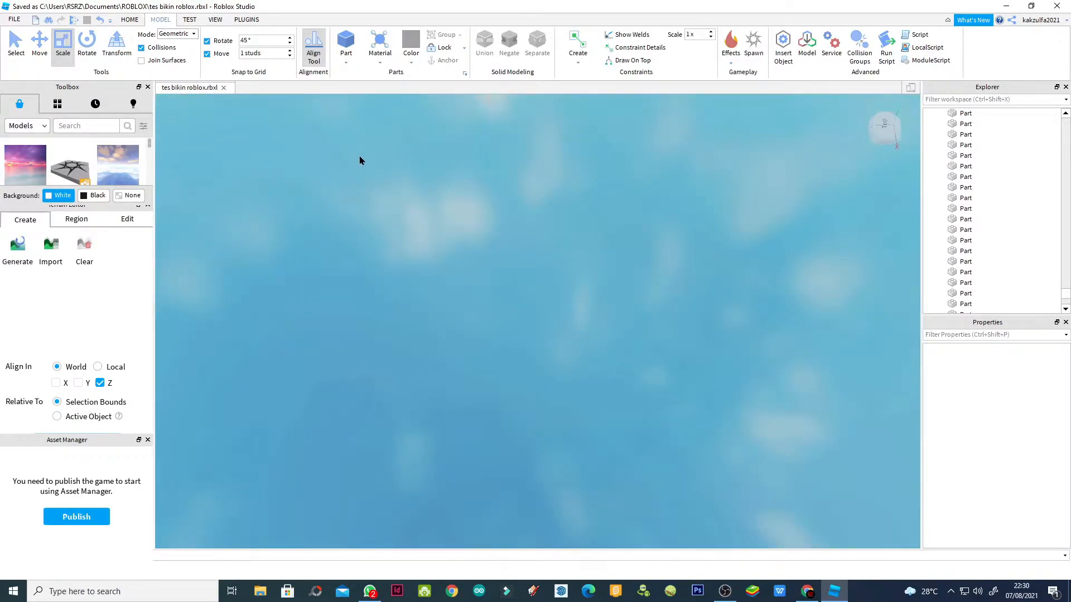
scroll(392, 233, "down", 4)
scroll(376, 182, "up", 3)
scroll(381, 212, "down", 1)
scroll(381, 212, "down", 4)
right_click_drag(329, 183, 323, 182)
scroll(263, 312, "up", 5)
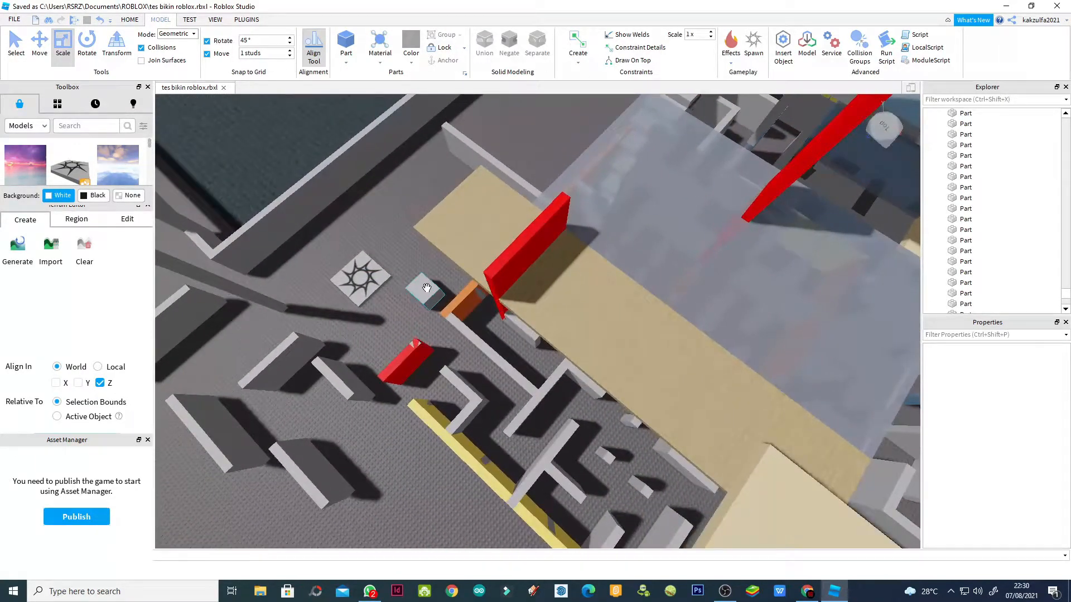
Select the block beside the spawn pad and set its BrickColor to Really red
left_click(426, 288)
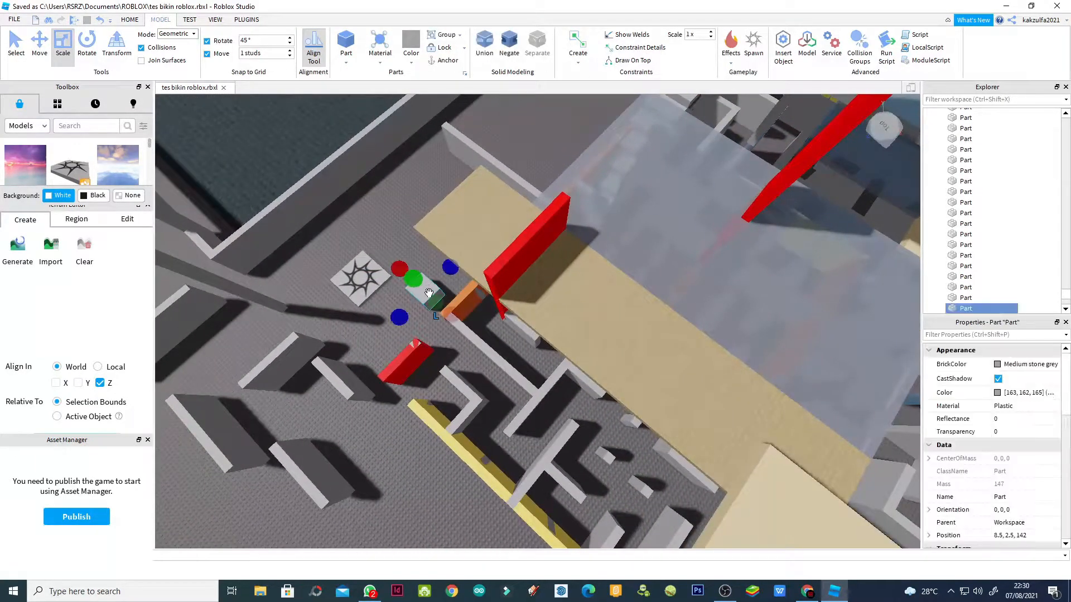
scroll(430, 300, "up", 5)
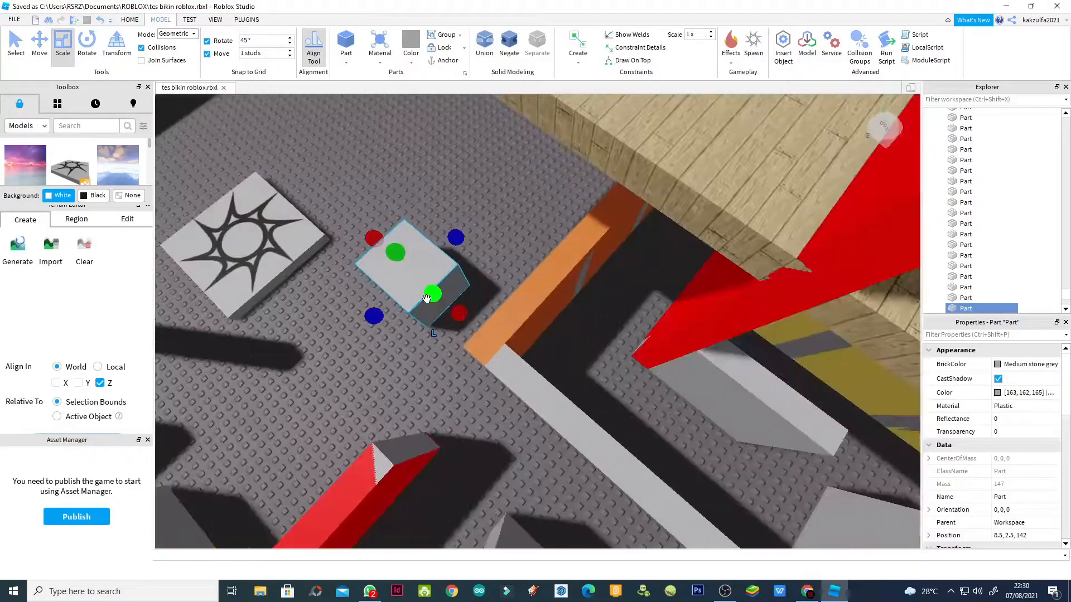
left_click(15, 37)
left_click(483, 242)
left_click(427, 276)
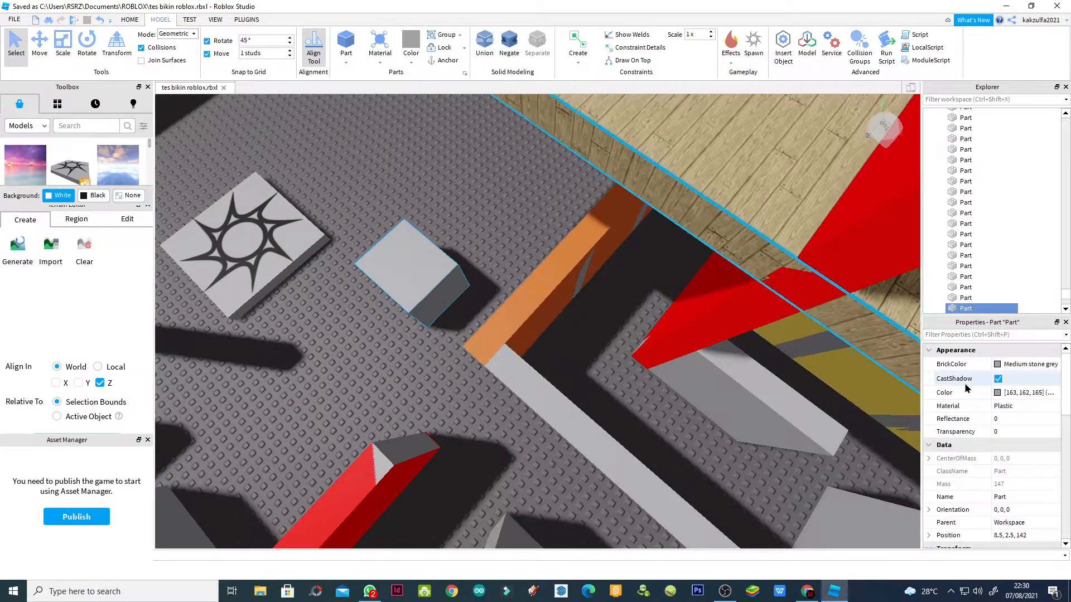
left_click(1023, 365)
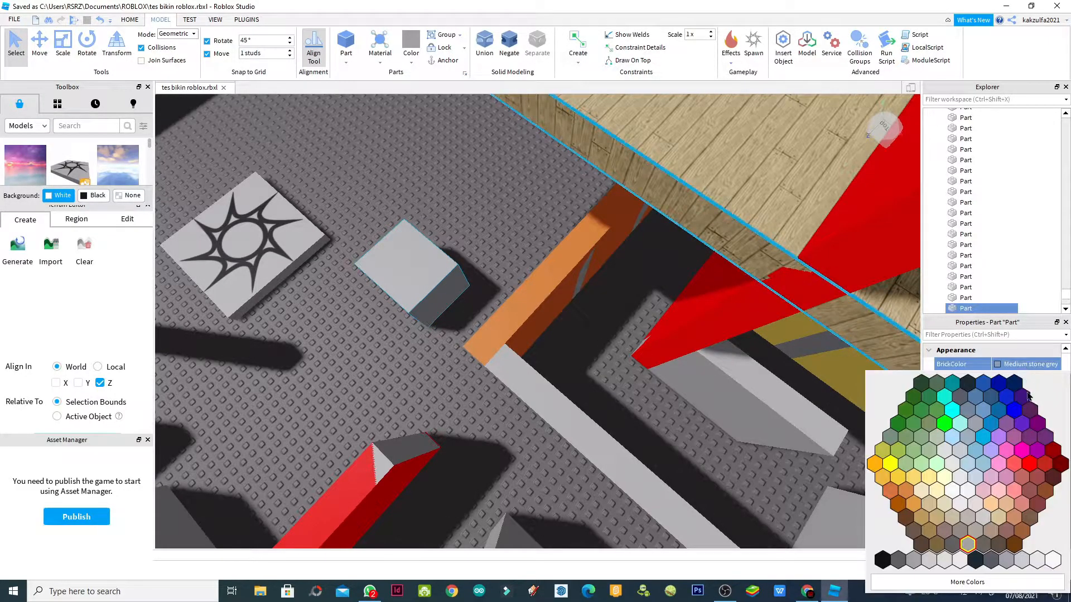
left_click(1029, 464)
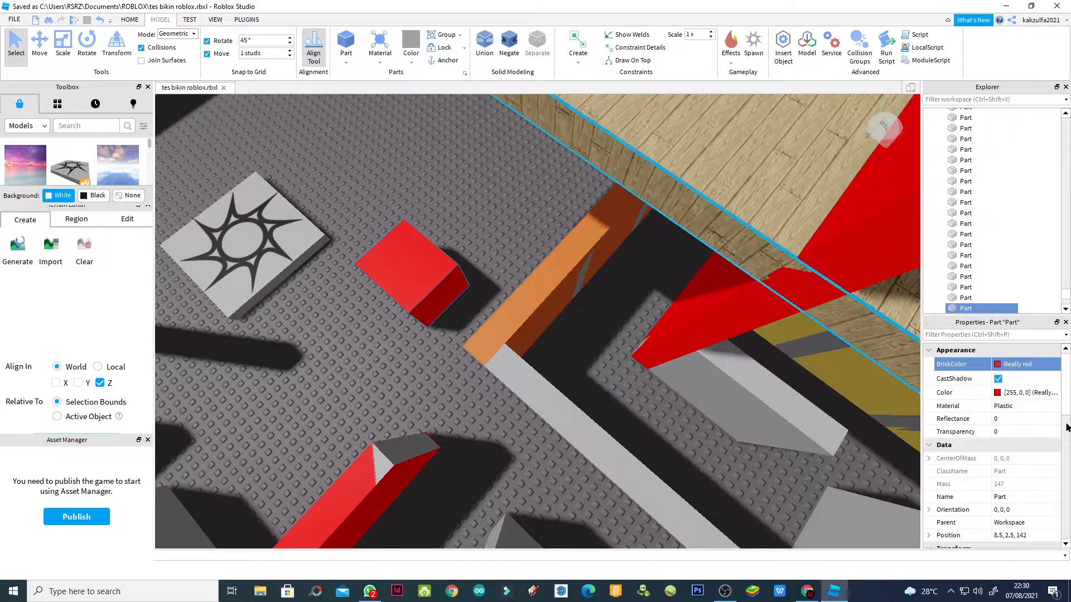
Look through the red block's properties and set its material to Glass
scroll(1066, 428, "down", 5)
scroll(1066, 400, "up", 5)
scroll(1067, 421, "down", 7)
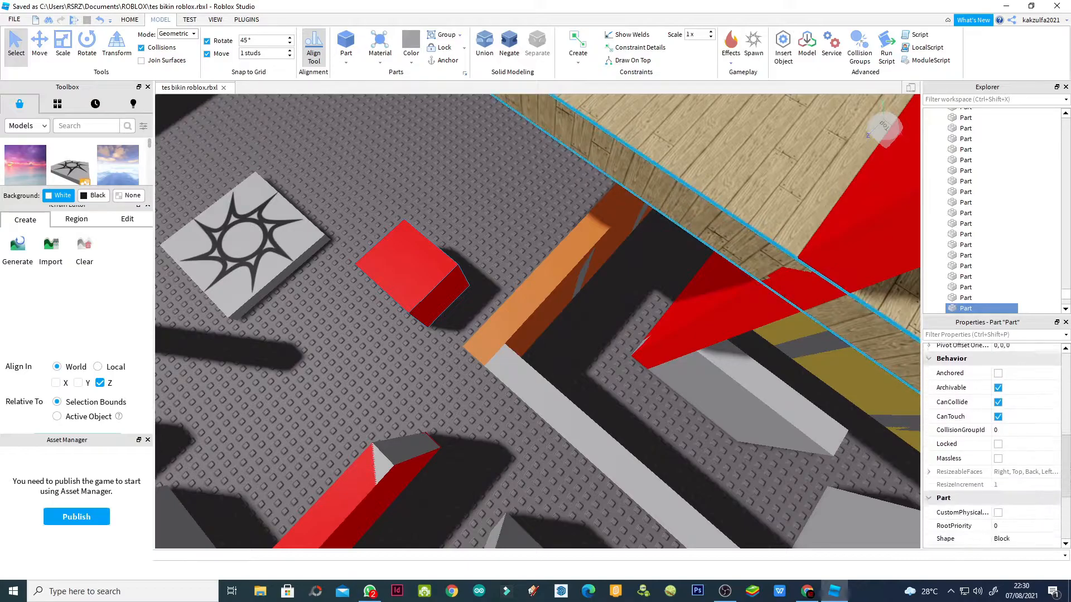
scroll(1066, 544, "down", 5)
left_click_drag(1060, 524, 1065, 364)
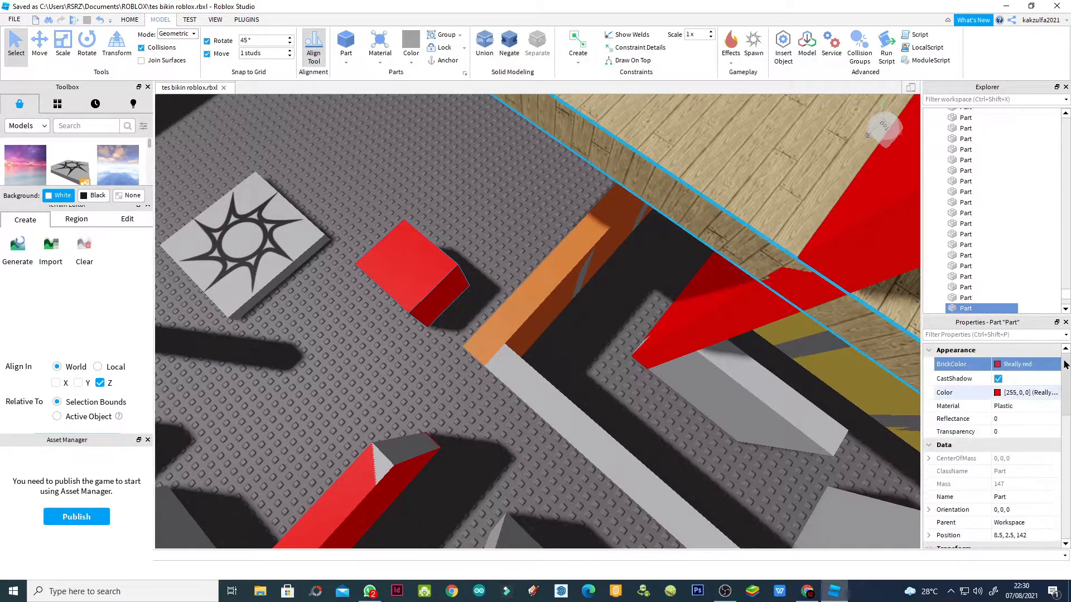
left_click(1005, 408)
left_click(1055, 407)
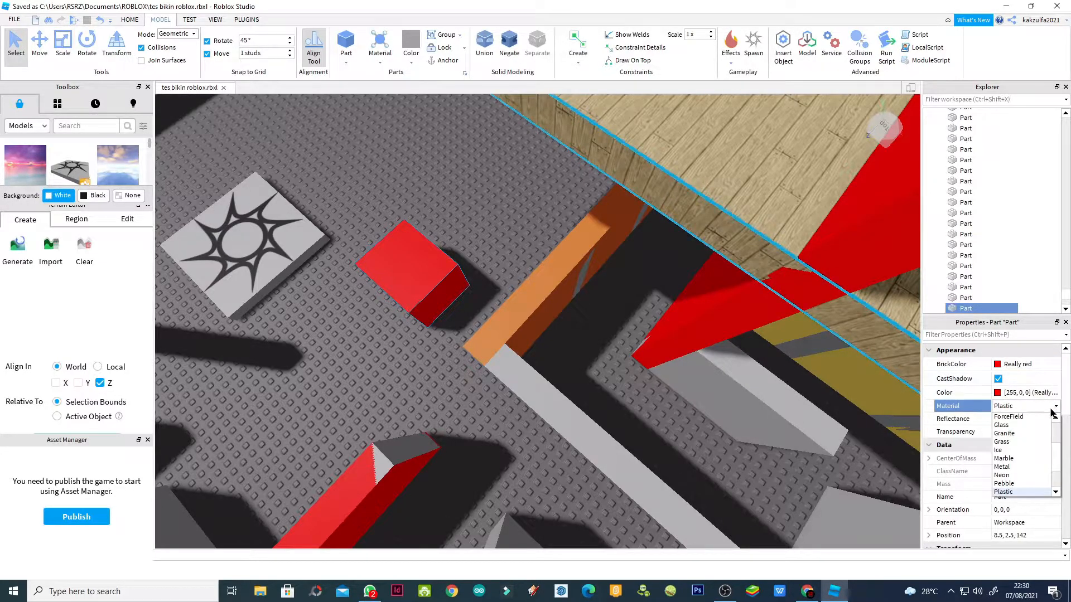
left_click(1002, 426)
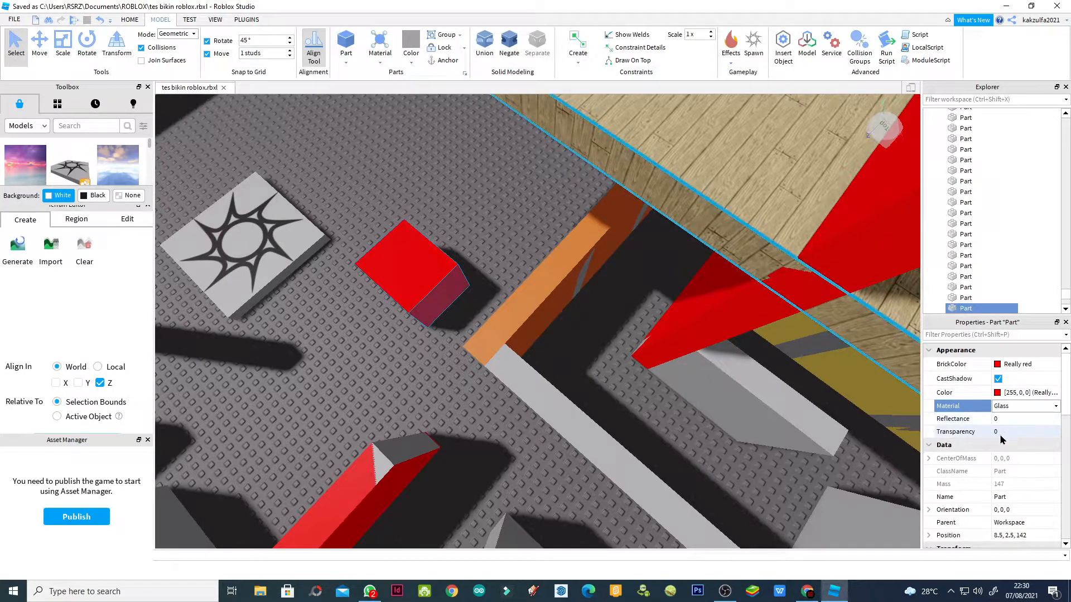
Try several transparency levels on the red glass block and set its transparency to 0.25
left_click(995, 432)
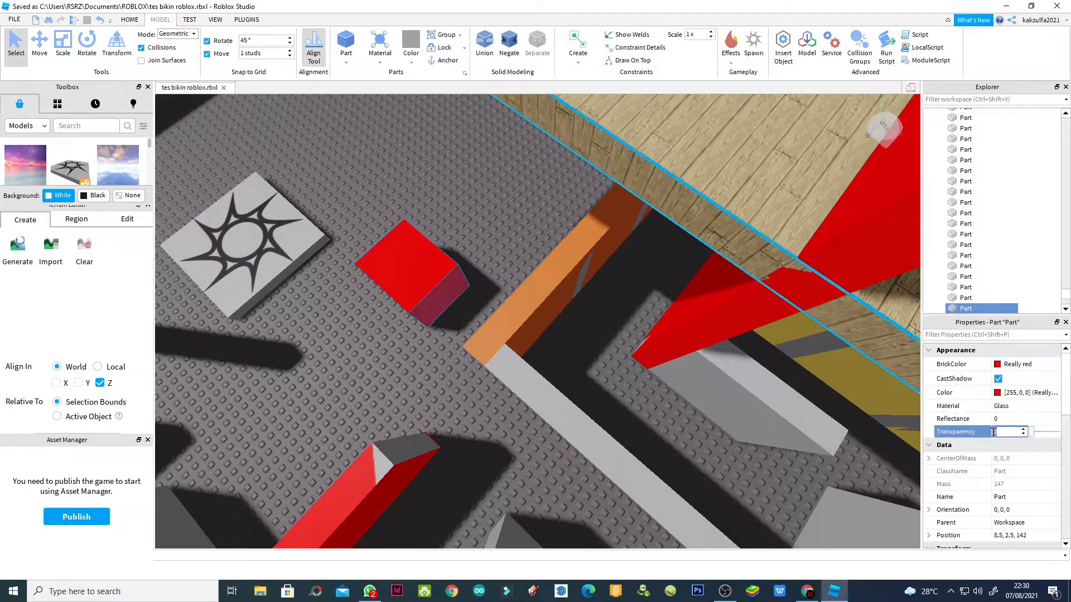
mouse_move(1035, 434)
left_mouse_down()
mouse_move(1047, 435)
mouse_move(1033, 435)
left_mouse_up()
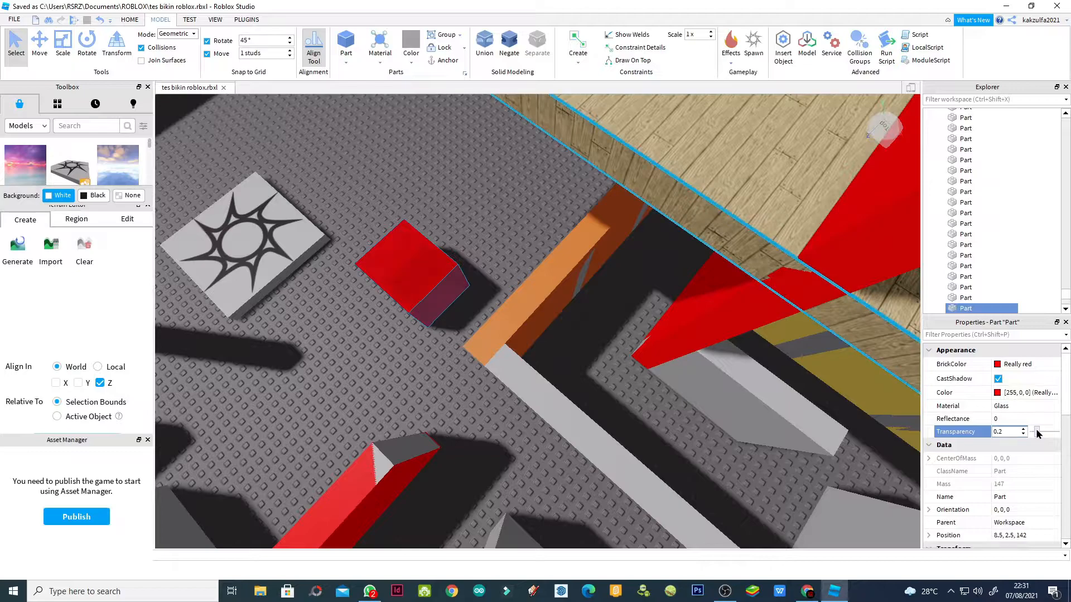
left_click_drag(1037, 434, 1046, 438)
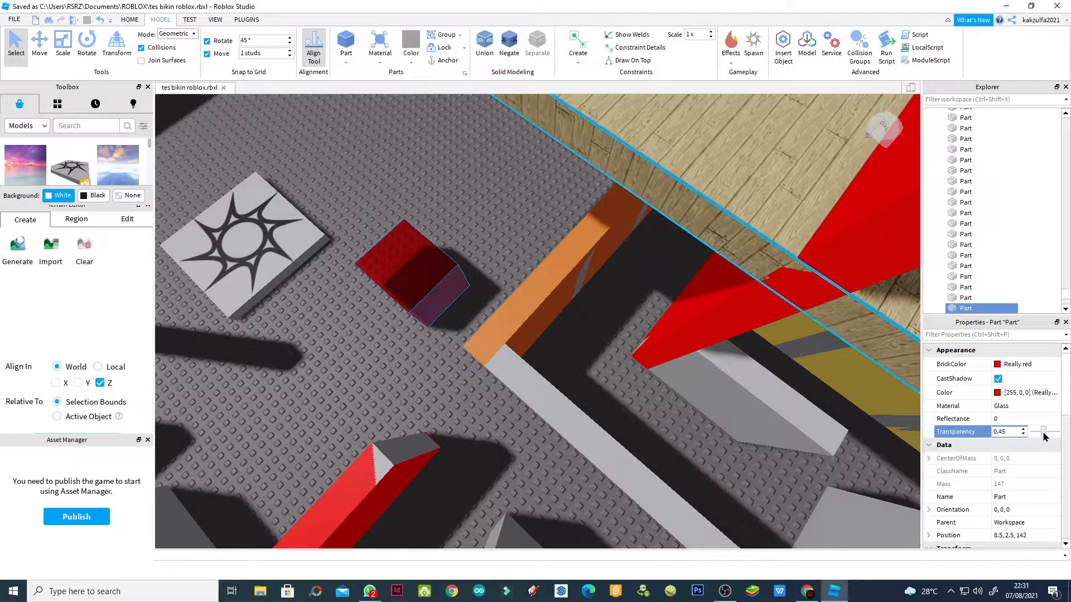
left_click_drag(1044, 437, 1041, 437)
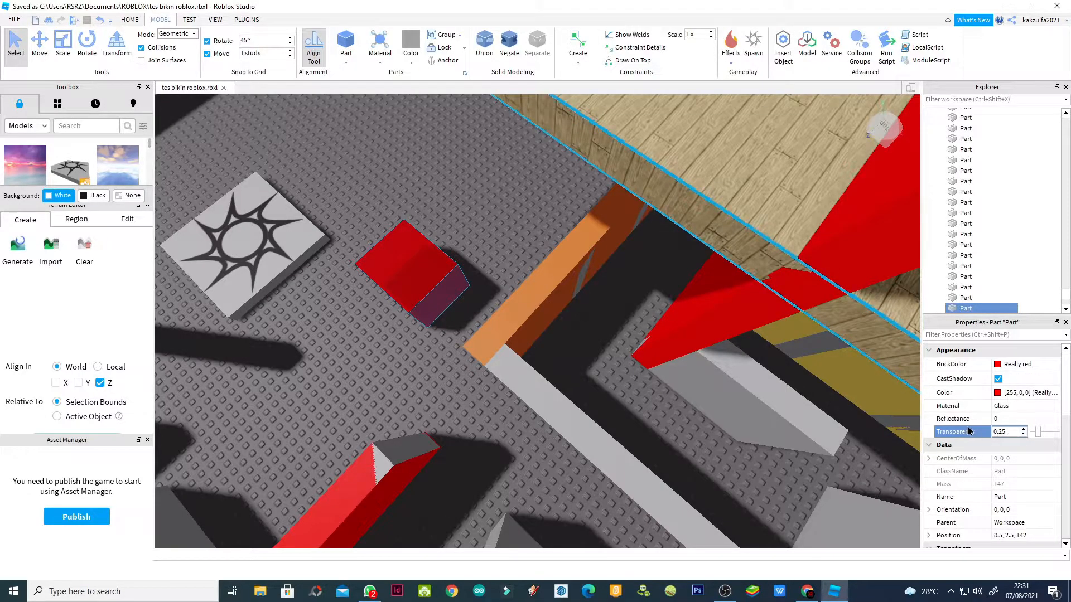
Change the red glass block's BrickColor to Carnation pink
left_click(1018, 364)
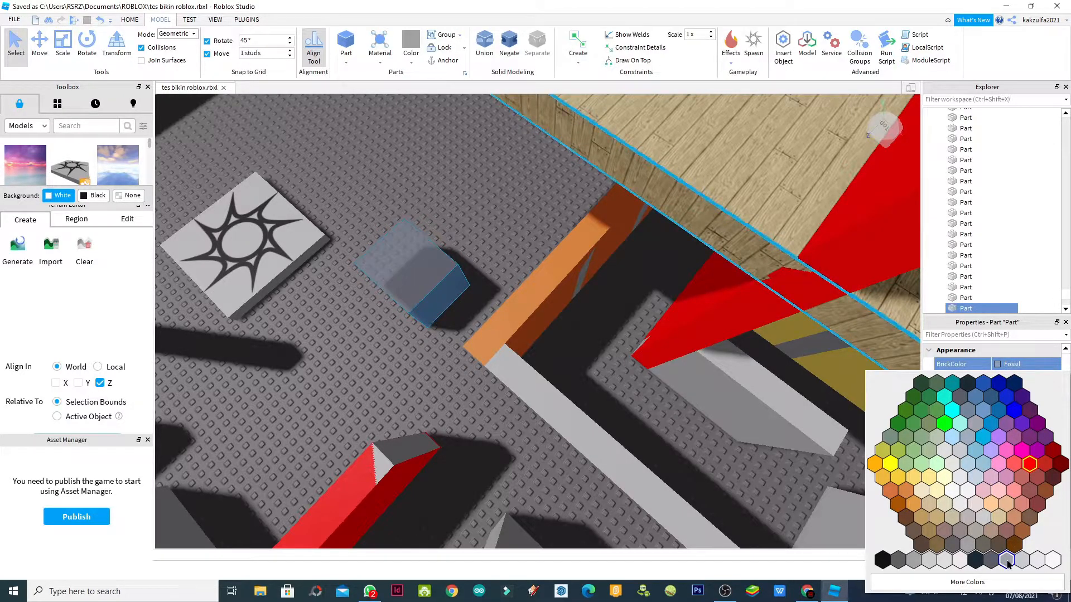
left_click(999, 464)
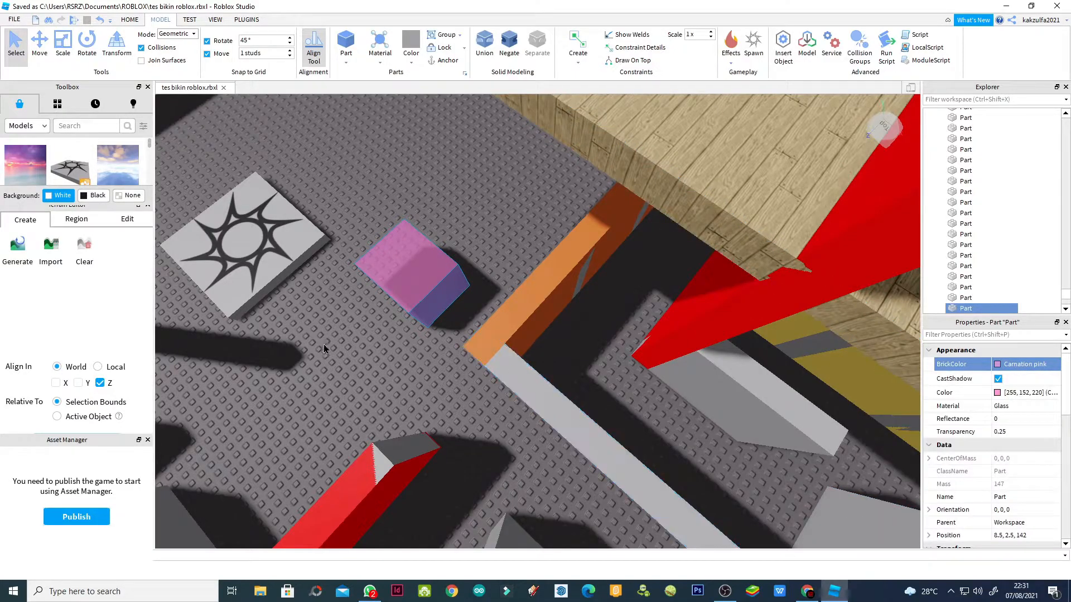
right_click_drag(370, 371, 369, 370)
scroll(366, 439, "up", 3)
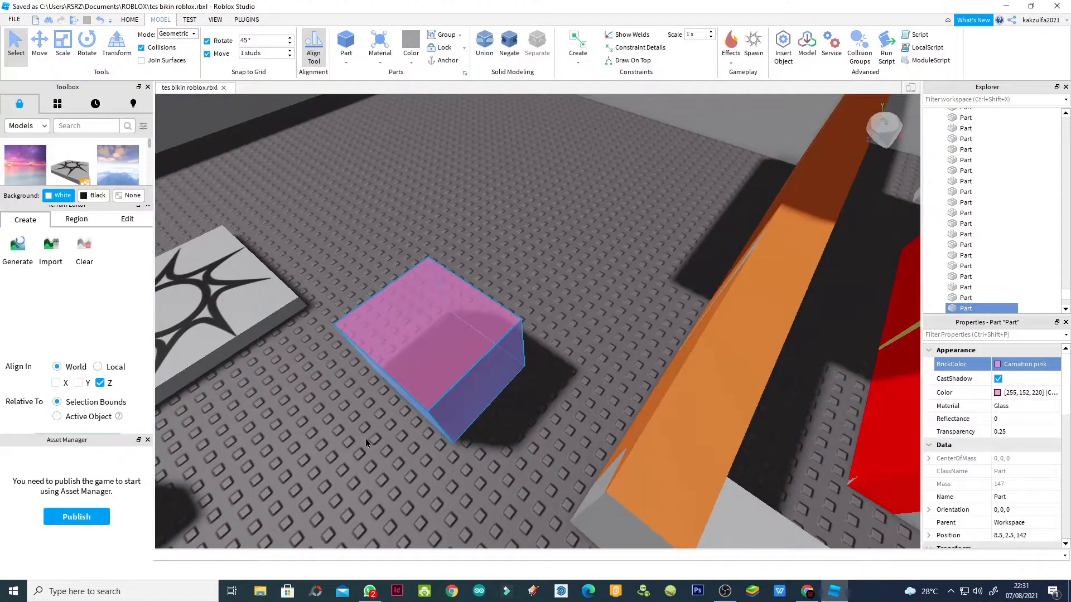
Examine the see-through look of the pink glass block from several distances and angles
scroll(362, 441, "up", 5)
scroll(363, 442, "down", 8)
right_click_drag(364, 448, 361, 445)
scroll(361, 445, "up", 5)
scroll(362, 445, "down", 5)
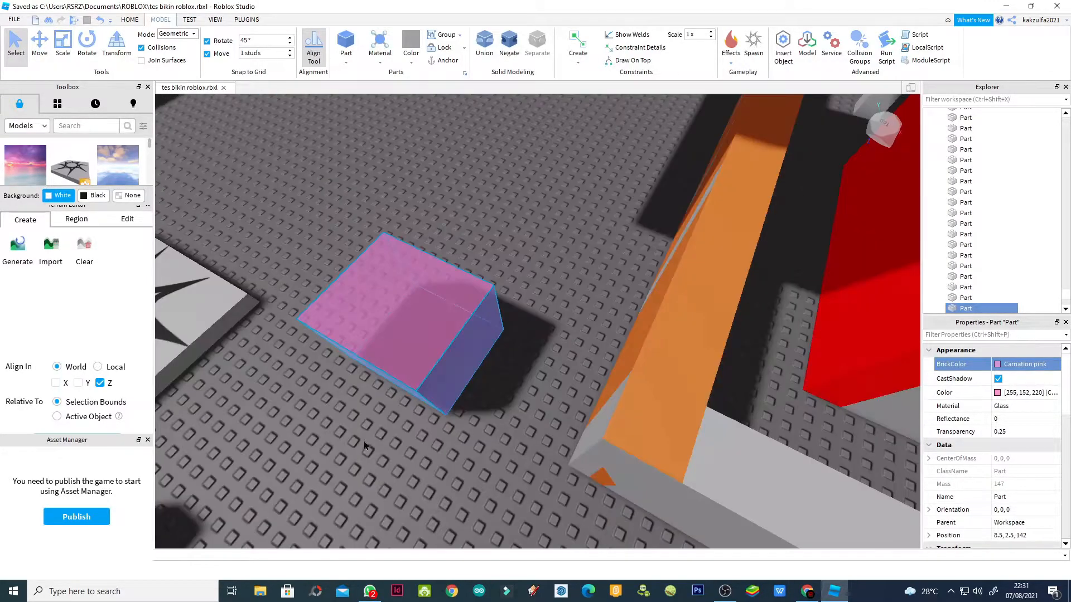
key("a")
key("f")
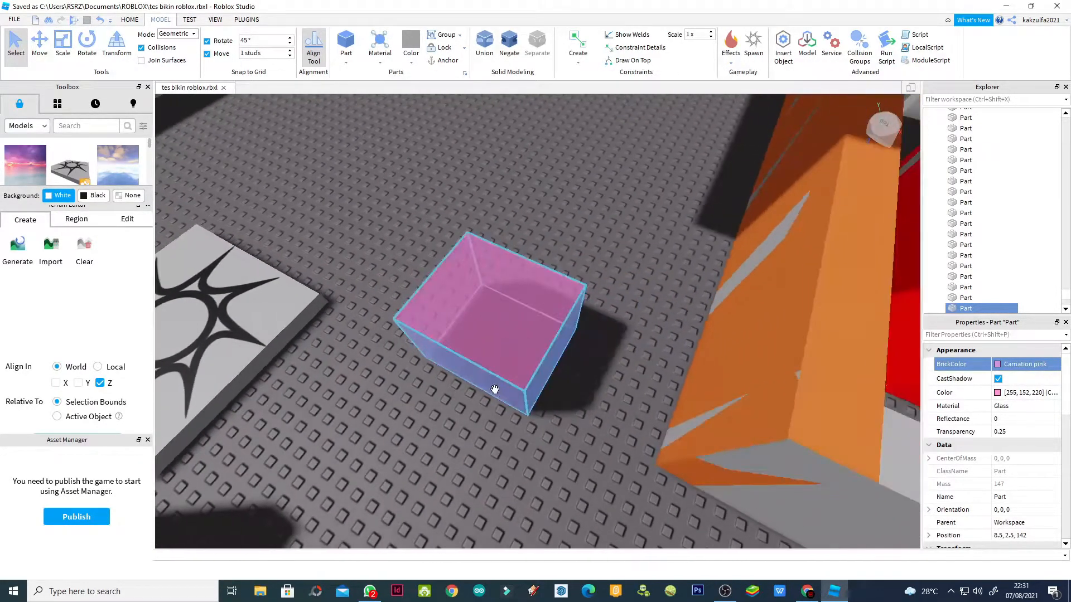
scroll(493, 389, "down", 3)
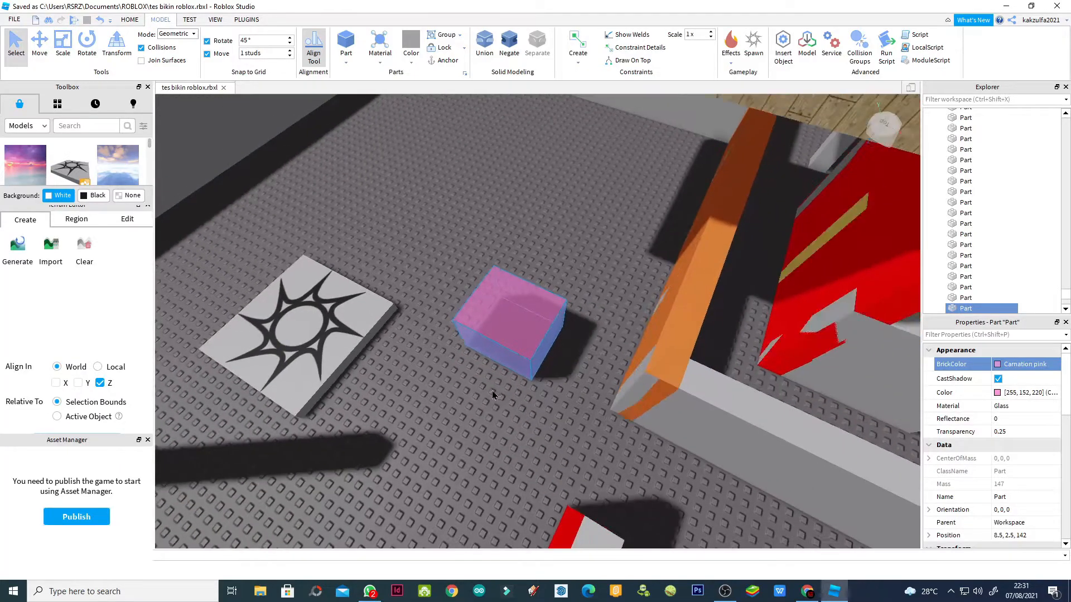
scroll(493, 394, "up", 3)
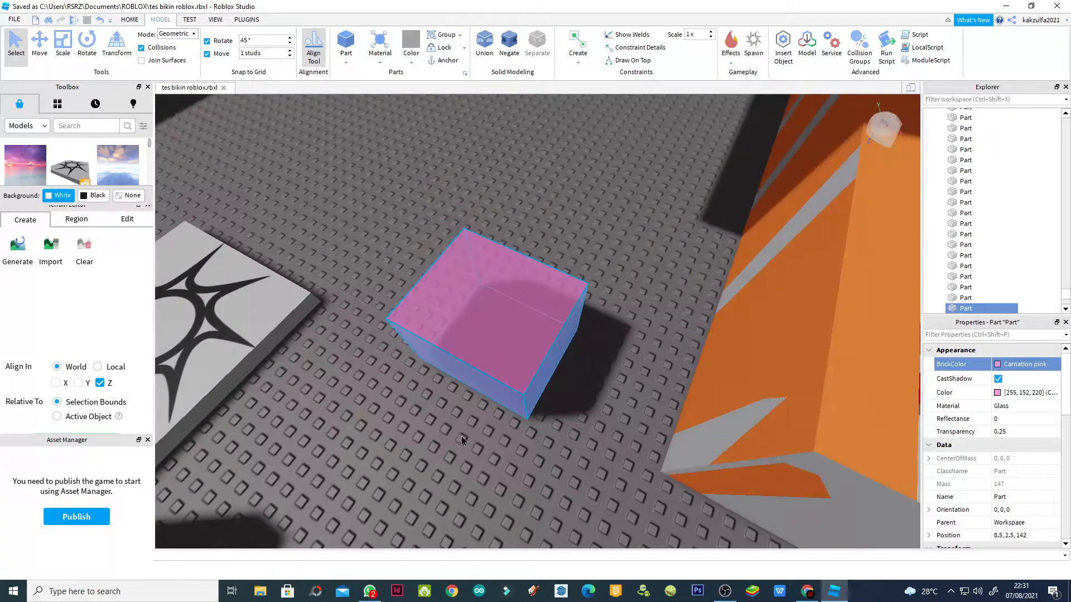
right_click_drag(457, 445, 456, 444)
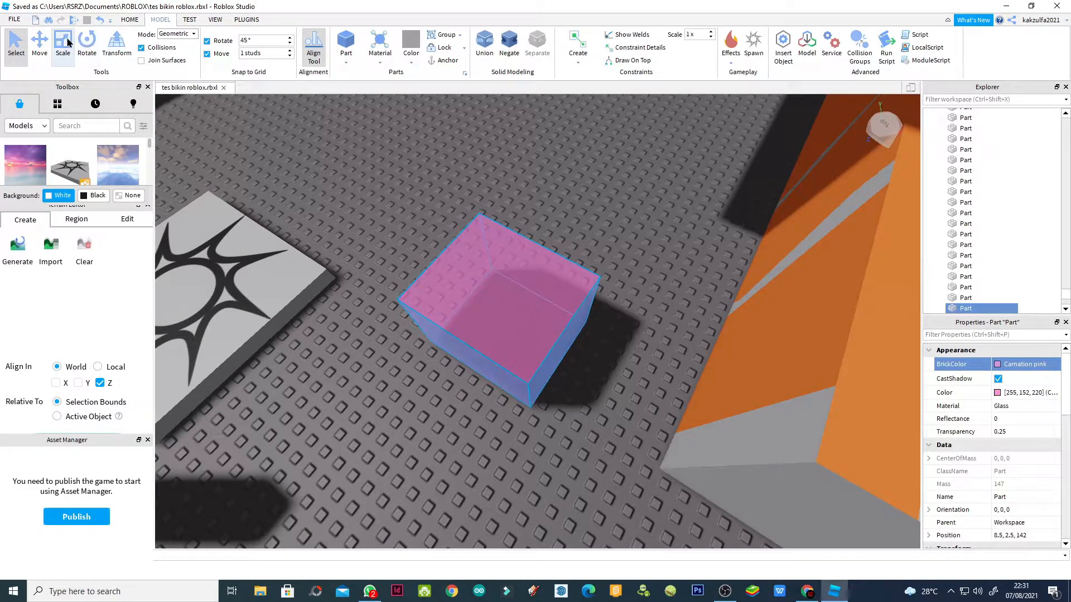
Scale the pink glass block upward into a pillar about 79 studs tall, and deselect it
scroll(366, 191, "down", 5)
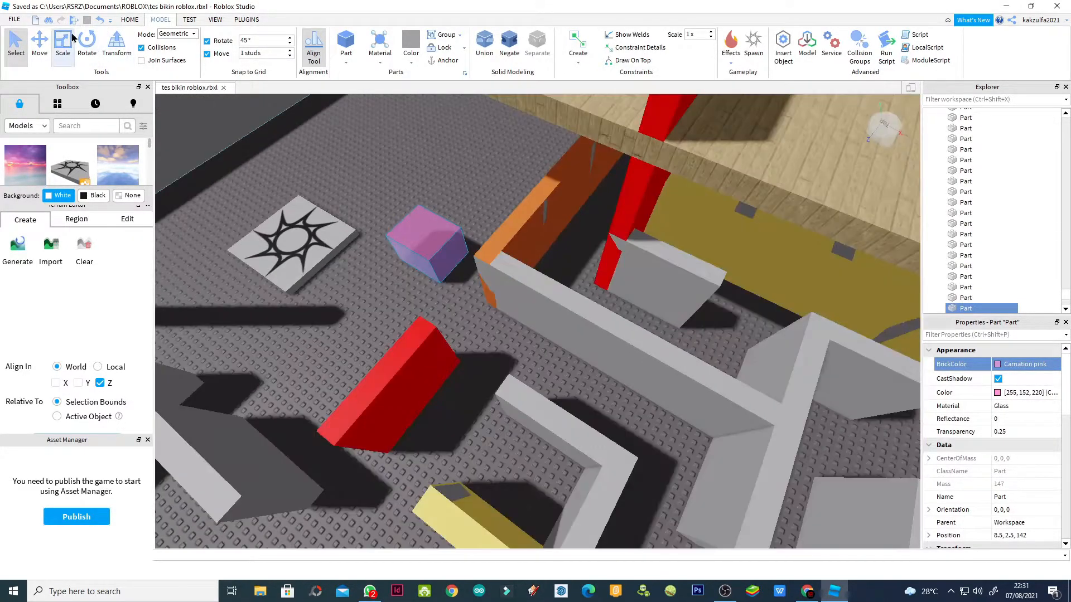
left_click(63, 44)
left_click_drag(414, 208, 373, 134)
scroll(394, 217, "down", 3)
scroll(395, 216, "down", 5)
left_click_drag(379, 183, 337, 99)
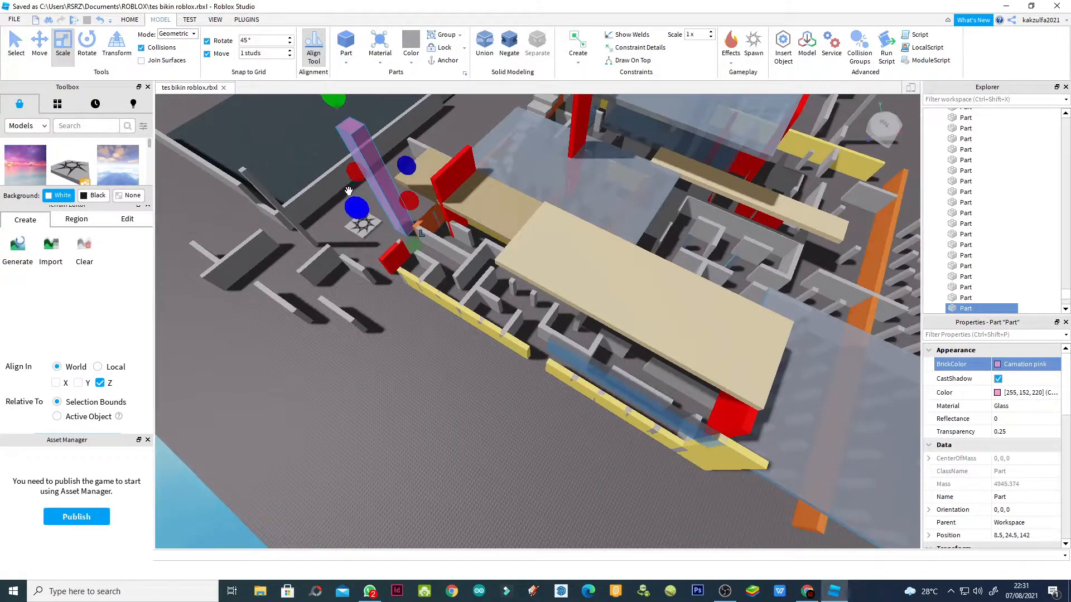
scroll(344, 196, "up", 2)
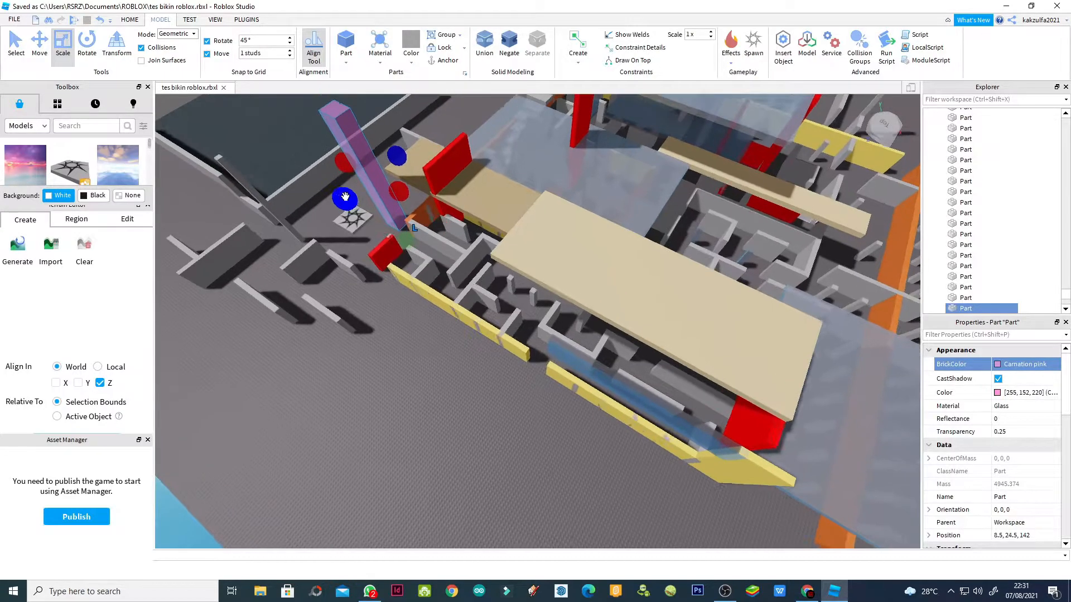
scroll(344, 197, "down", 3)
scroll(344, 196, "down", 4)
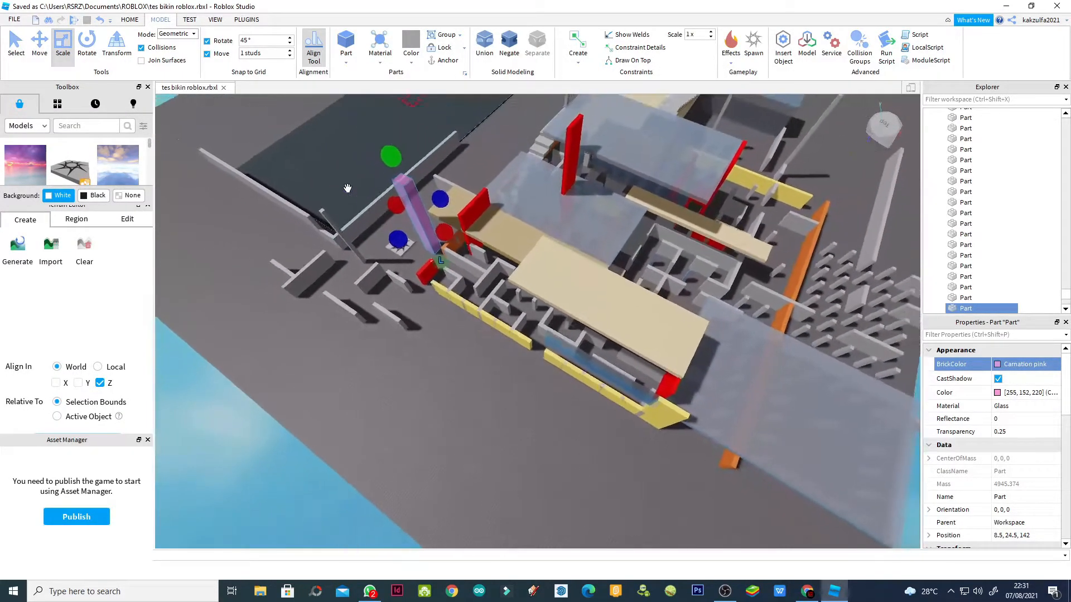
left_click_drag(411, 179, 395, 118)
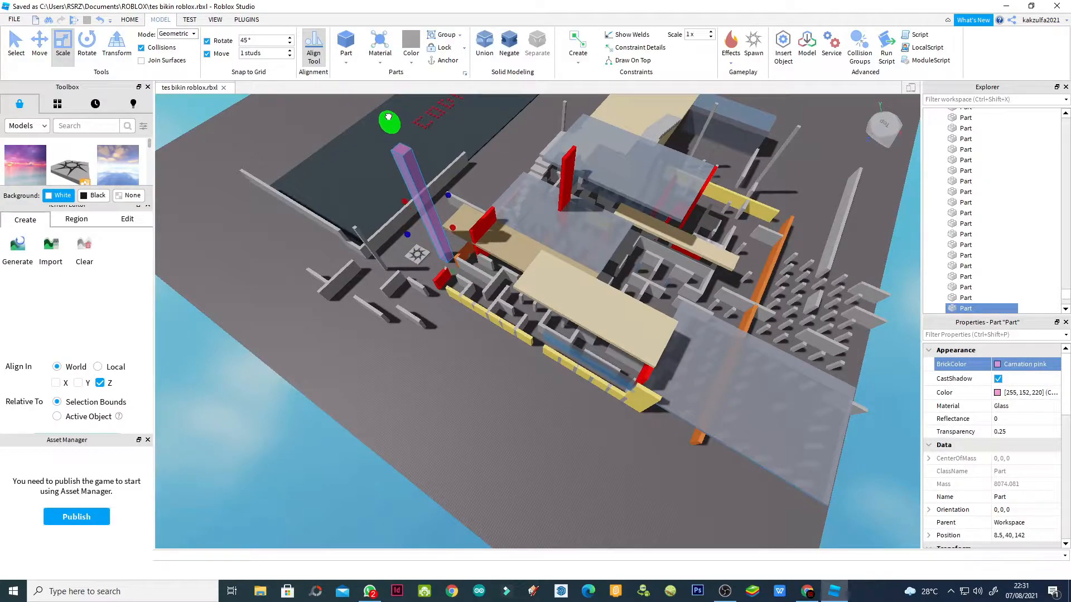
right_click_drag(273, 317, 271, 311)
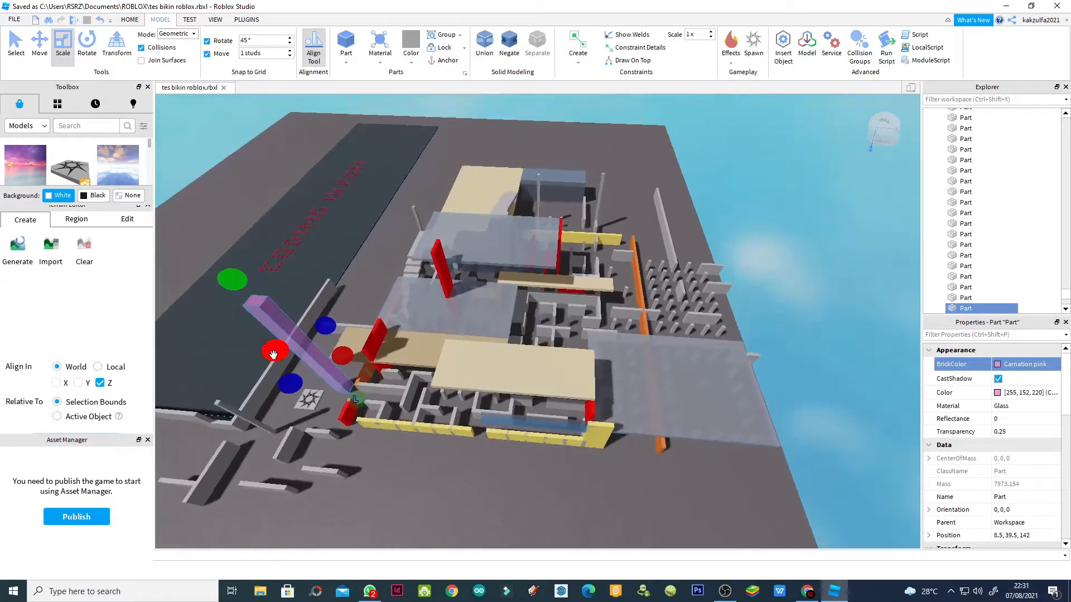
scroll(272, 353, "down", 2)
scroll(268, 344, "up", 1)
key("a")
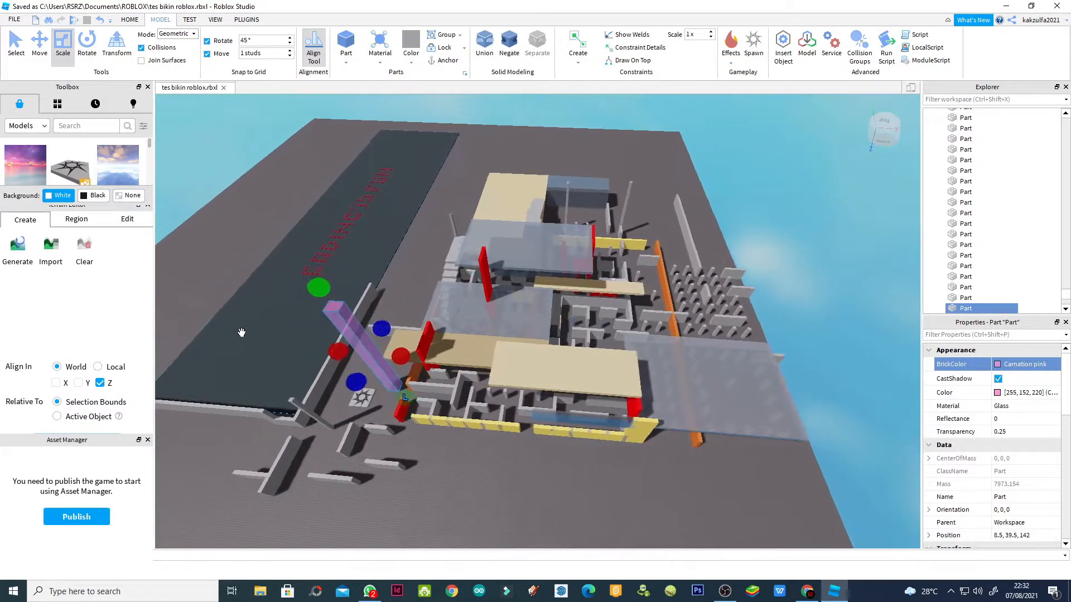
left_click(16, 45)
left_click(251, 276)
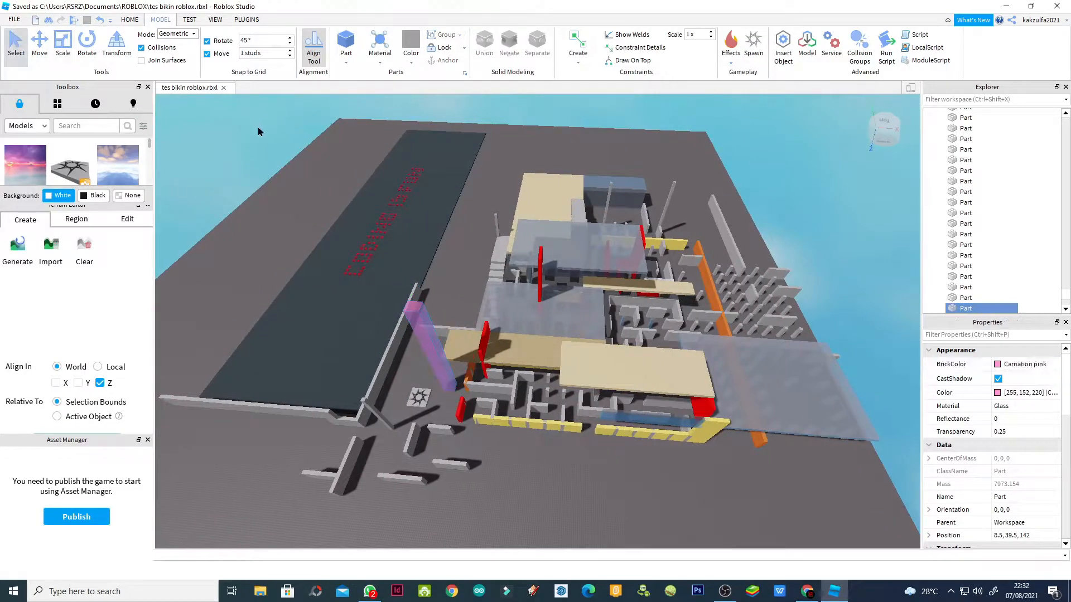
Survey the map and the tall pink pillar beside the spawn pad from far away and up close
right_click_drag(251, 276, 251, 276)
scroll(289, 306, "down", 4)
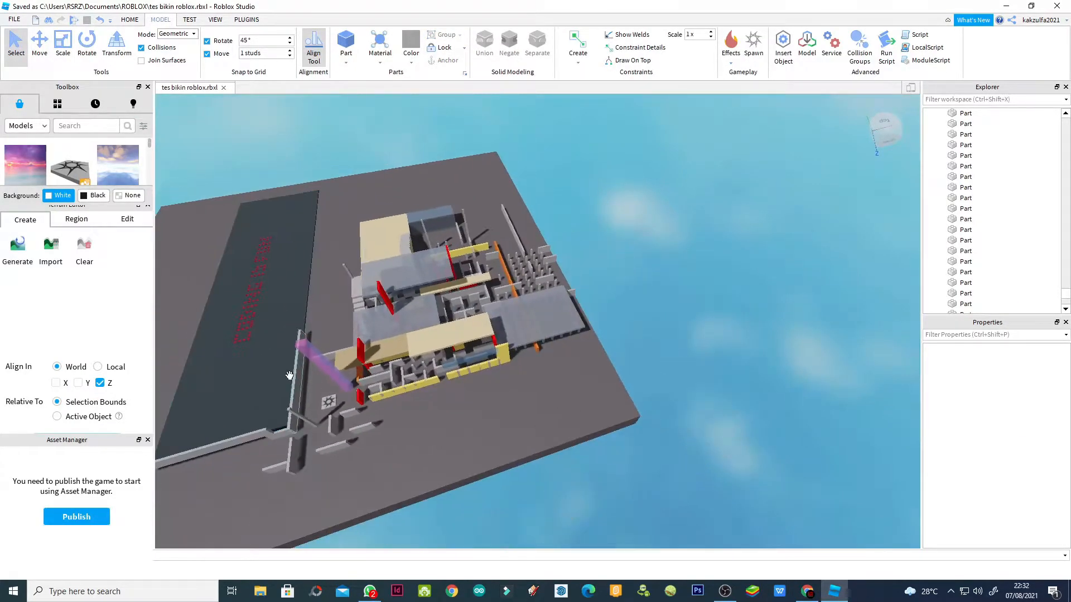
right_click_drag(306, 377, 290, 386)
scroll(239, 415, "down", 2)
scroll(239, 415, "down", 3)
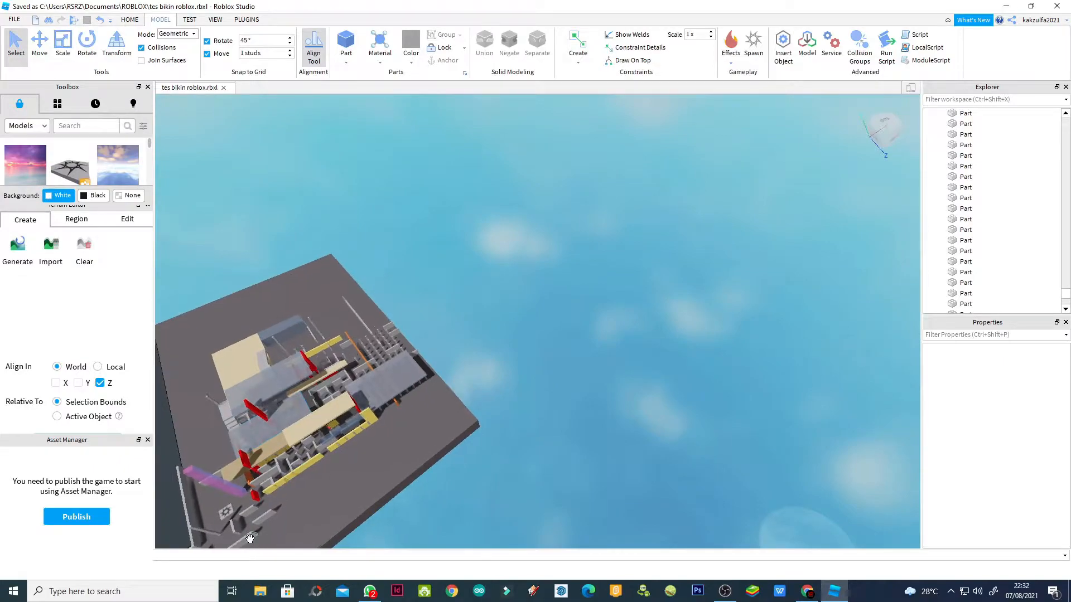
scroll(246, 530, "up", 4)
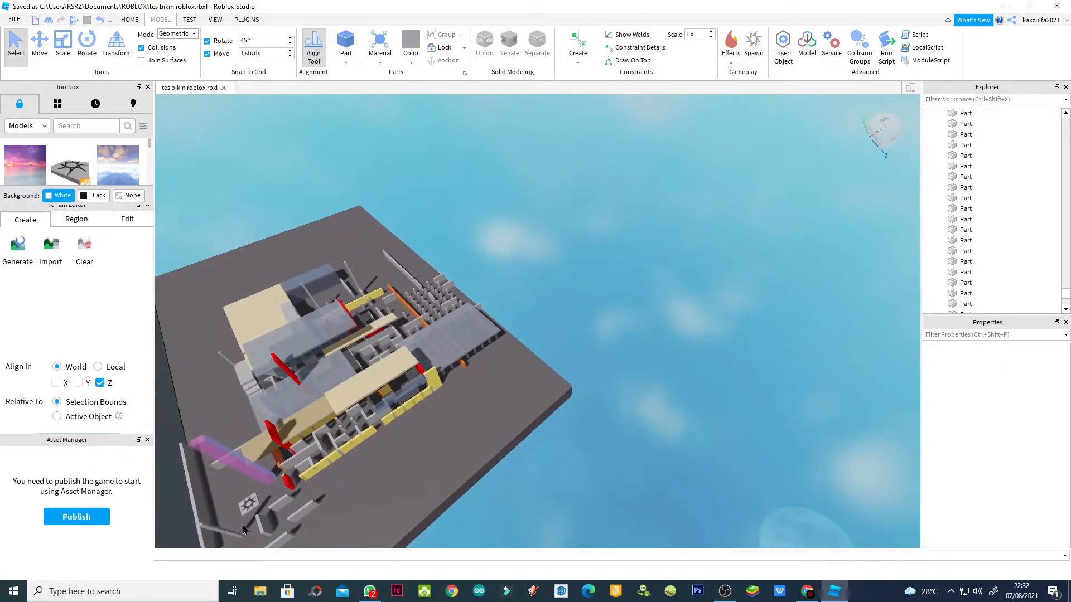
key("a")
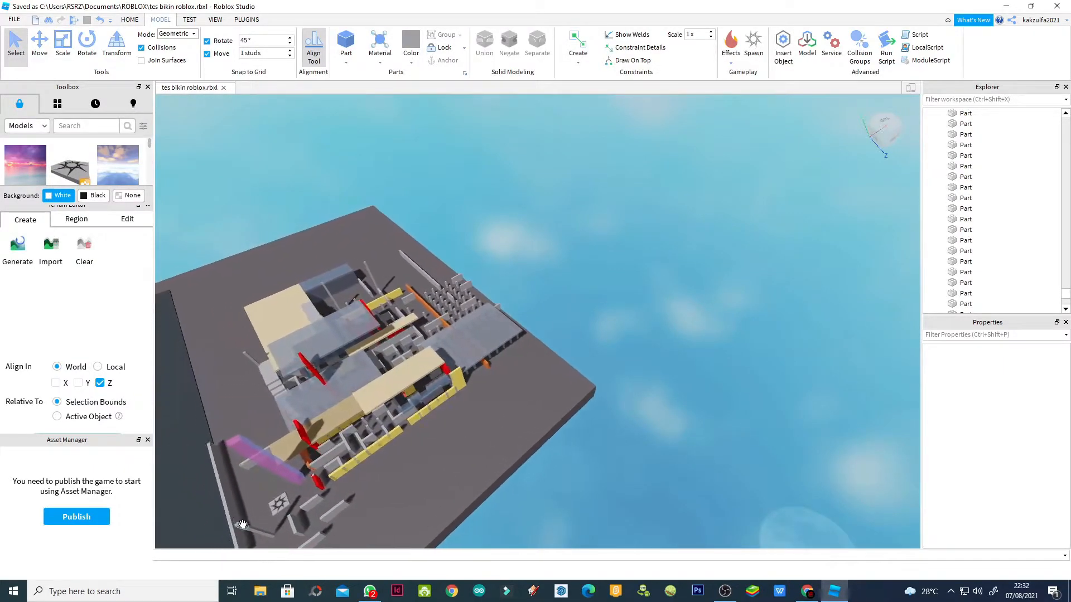
key("a")
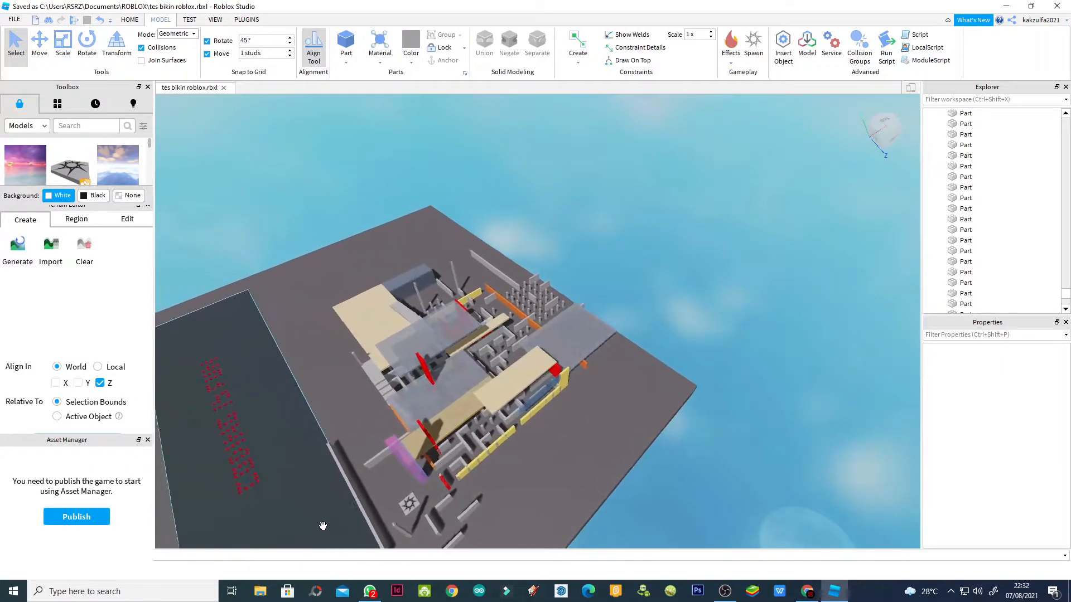
key("s")
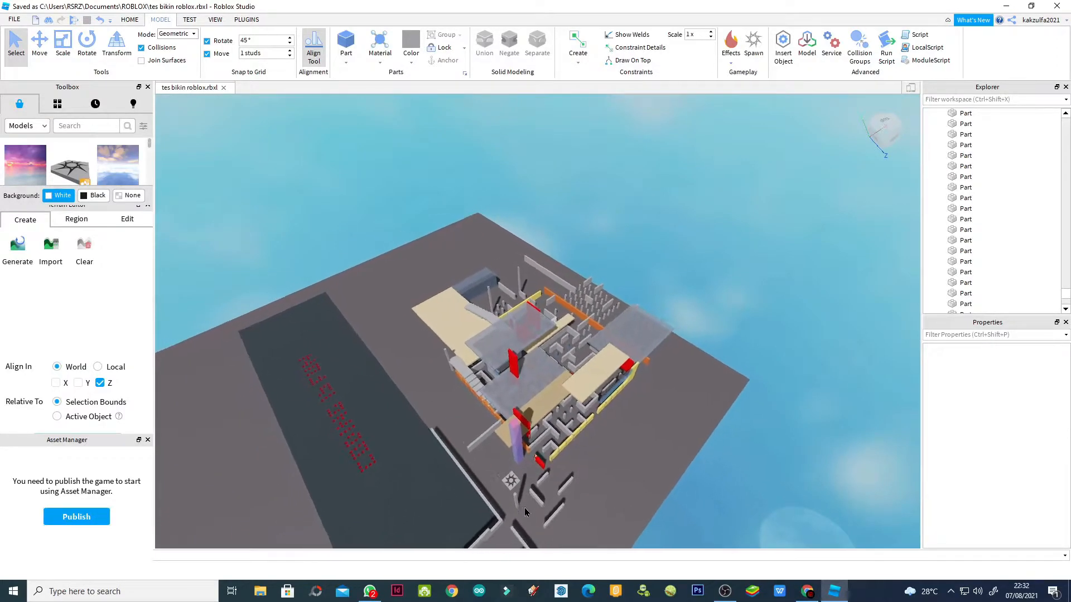
scroll(514, 487, "up", 3)
scroll(516, 487, "up", 3)
right_click_drag(528, 426, 523, 437)
scroll(522, 452, "down", 2)
scroll(520, 457, "up", 3)
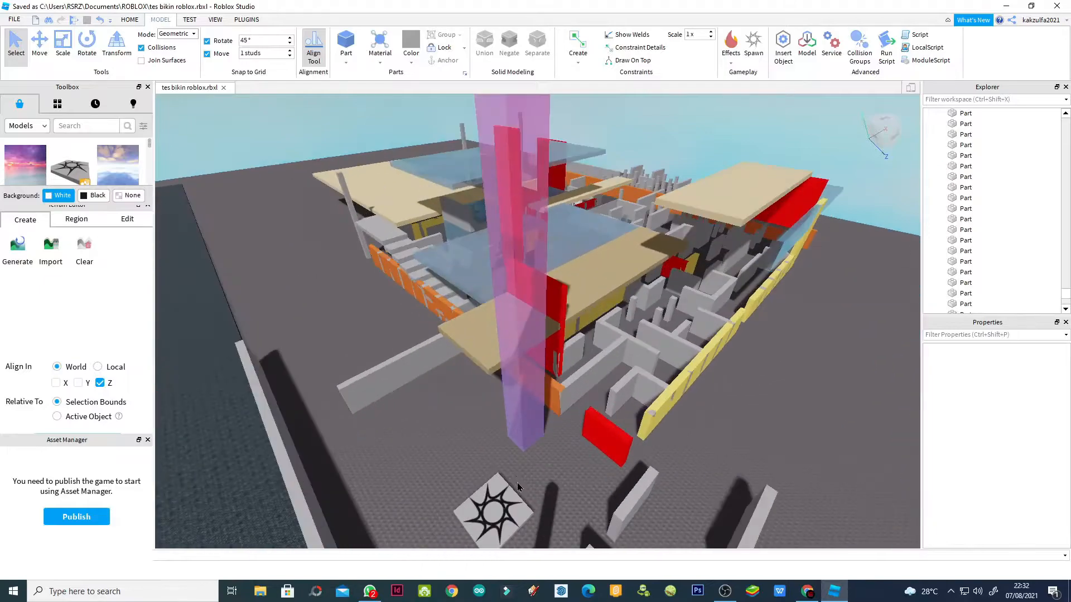
scroll(528, 435, "down", 2)
scroll(528, 439, "up", 2)
scroll(527, 437, "down", 5)
scroll(527, 437, "up", 3)
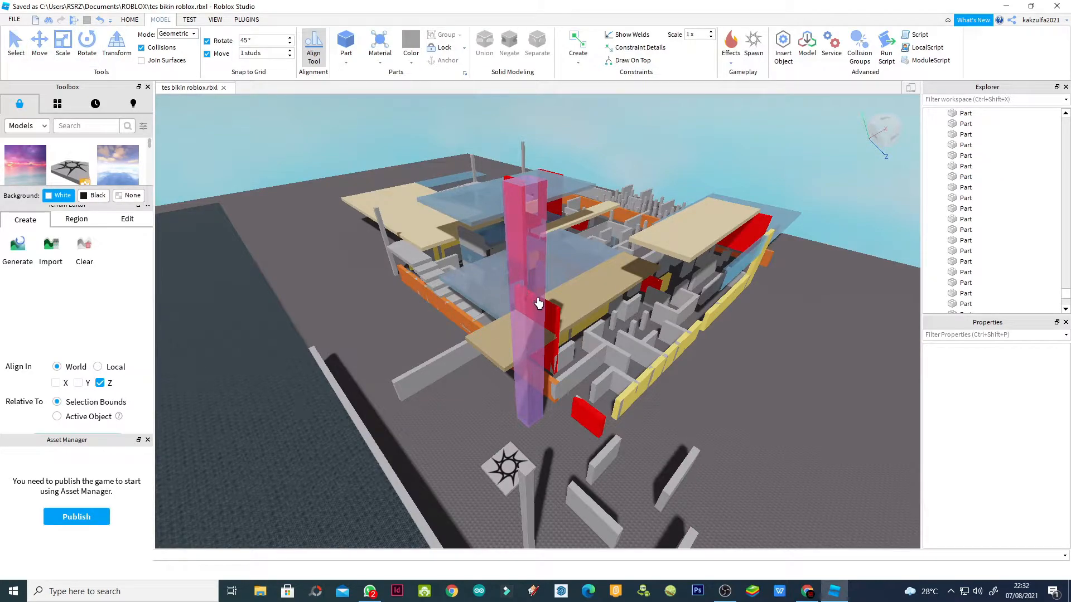
Select the tall pink pillar, try several transparency levels, set its transparency to 0.1, and deselect it
left_click(540, 322)
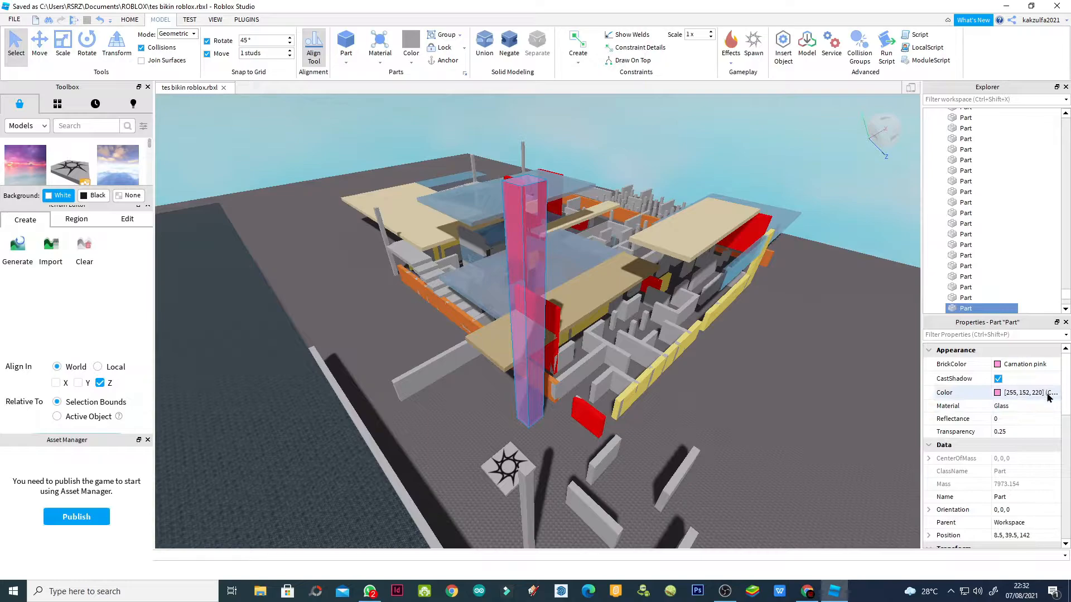
left_click(1066, 423)
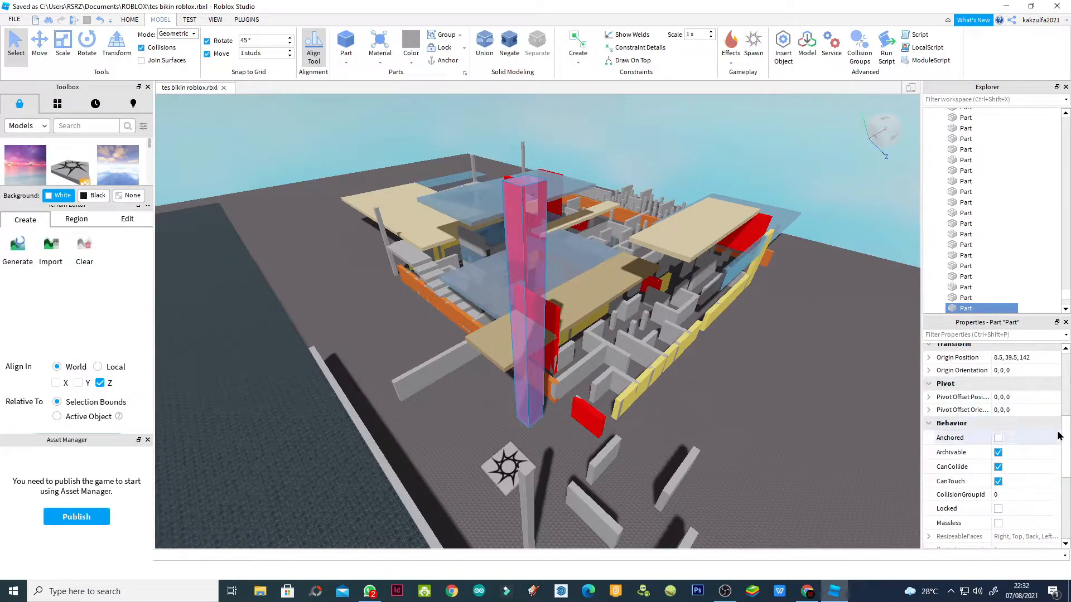
scroll(1058, 435, "up", 5)
scroll(1045, 443, "down", 5)
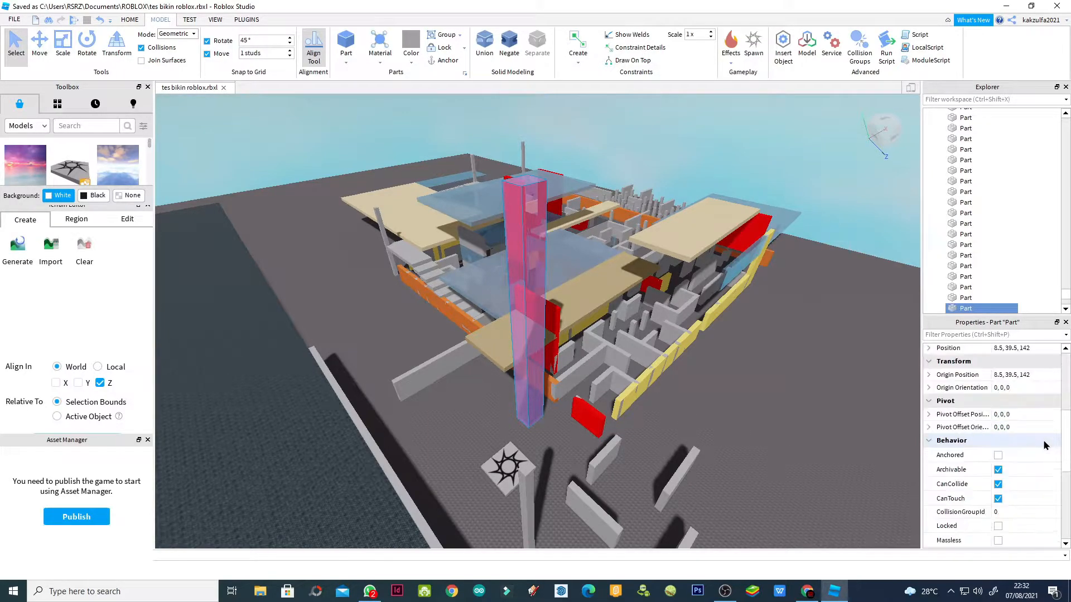
scroll(1060, 428, "down", 8)
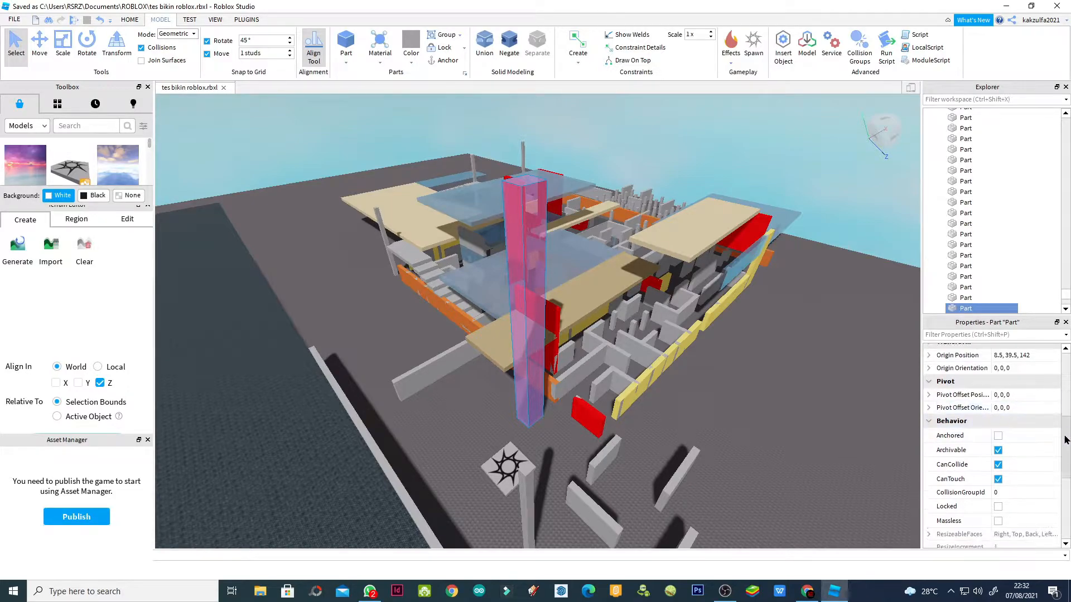
scroll(996, 446, "up", 8)
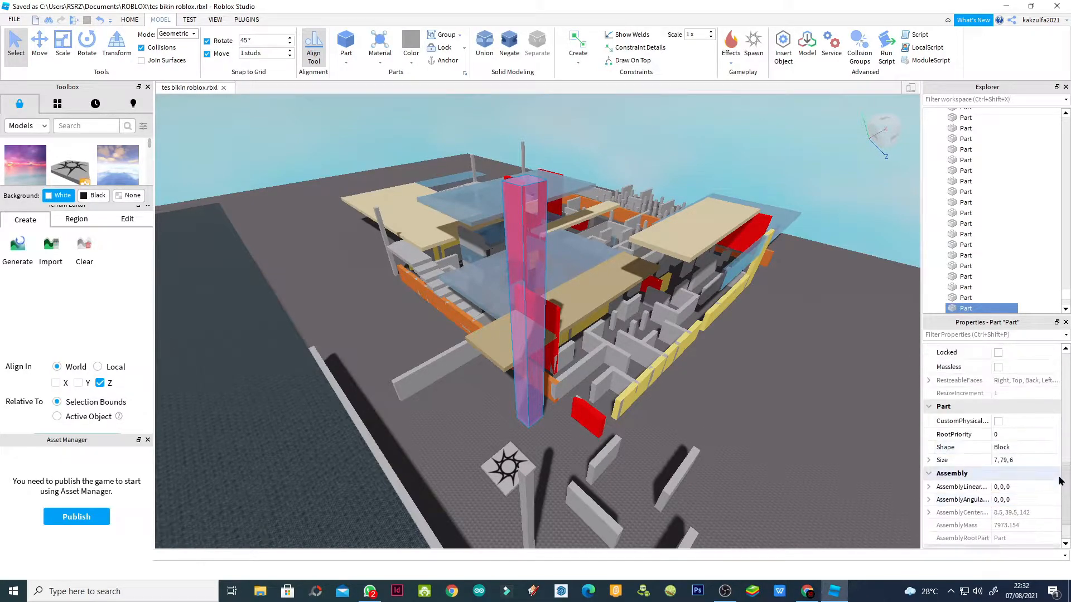
scroll(996, 446, "up", 2)
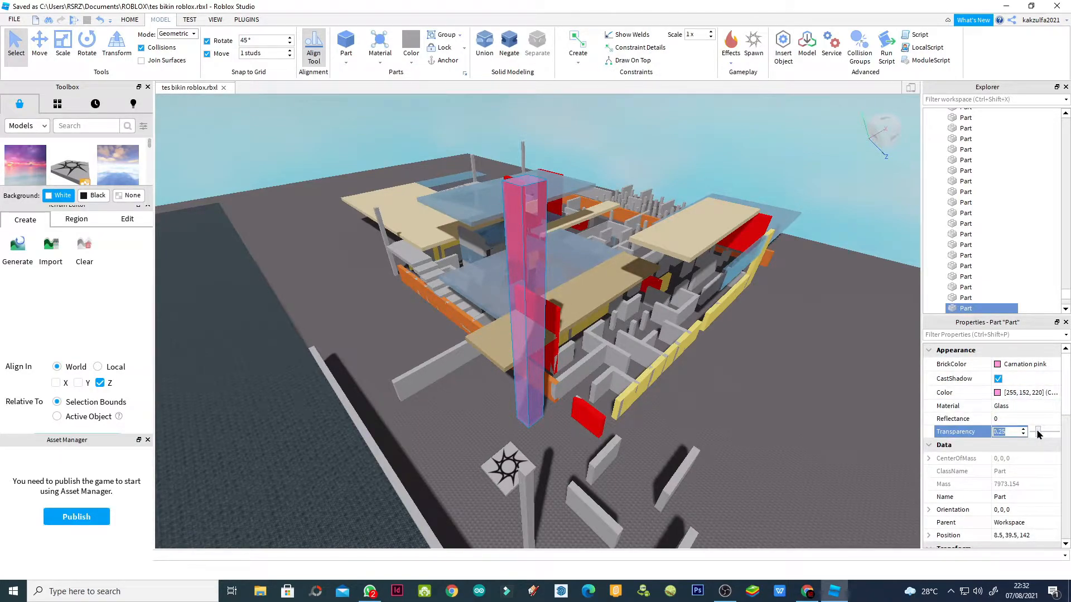
left_click_drag(1039, 434, 1039, 433)
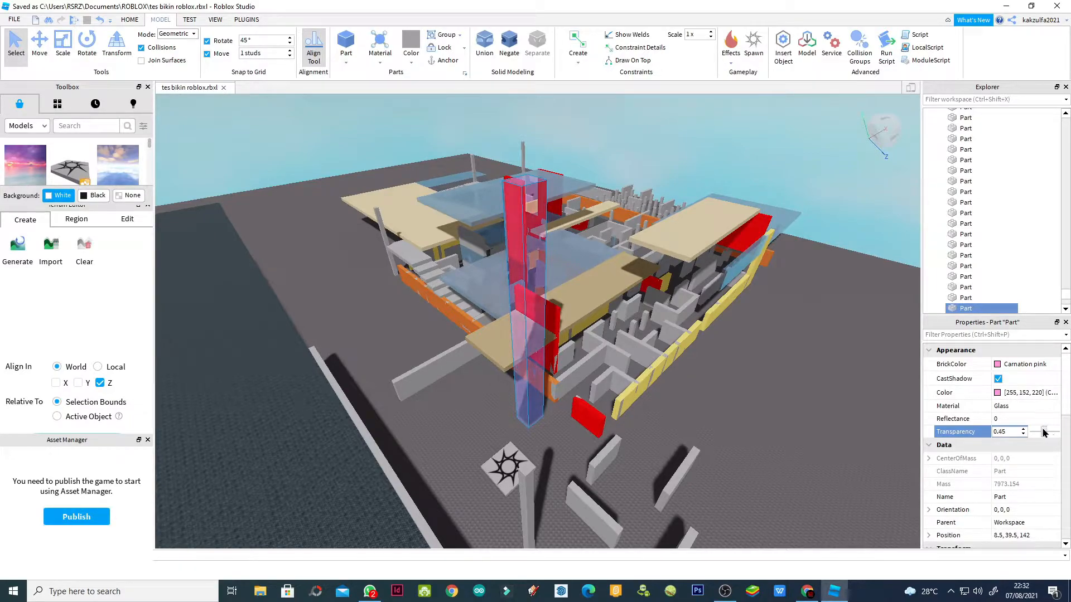
left_click_drag(1045, 433, 1038, 433)
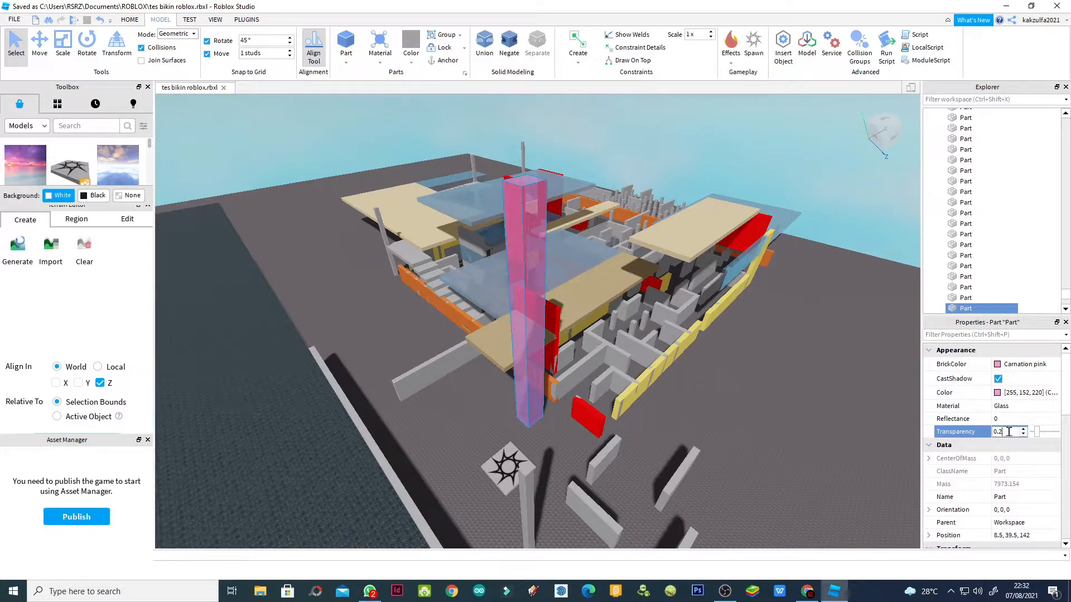
key("BackSpace")
type("1")
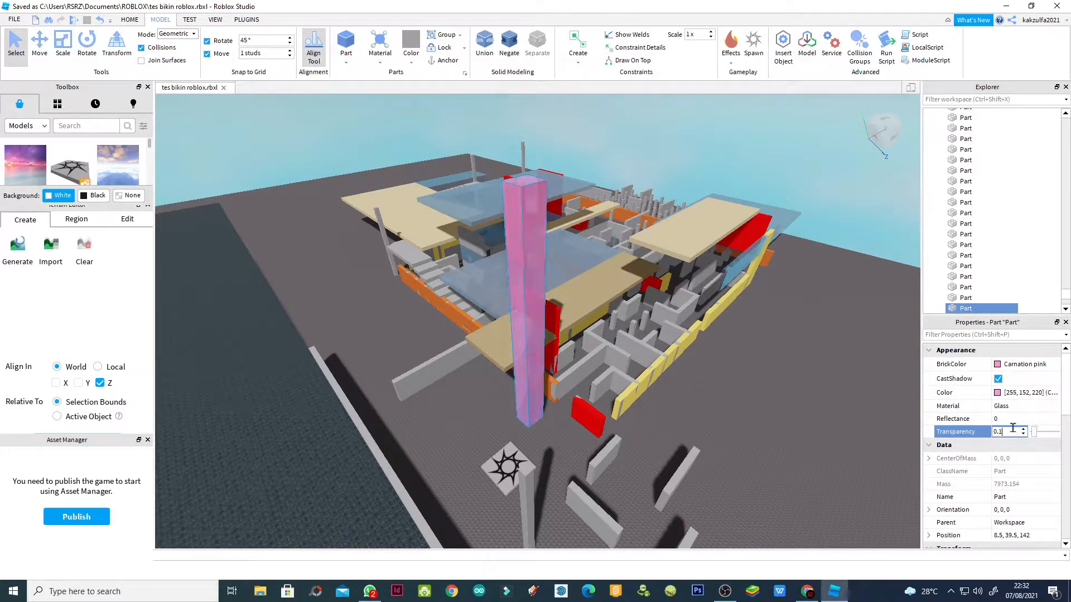
left_click(833, 174)
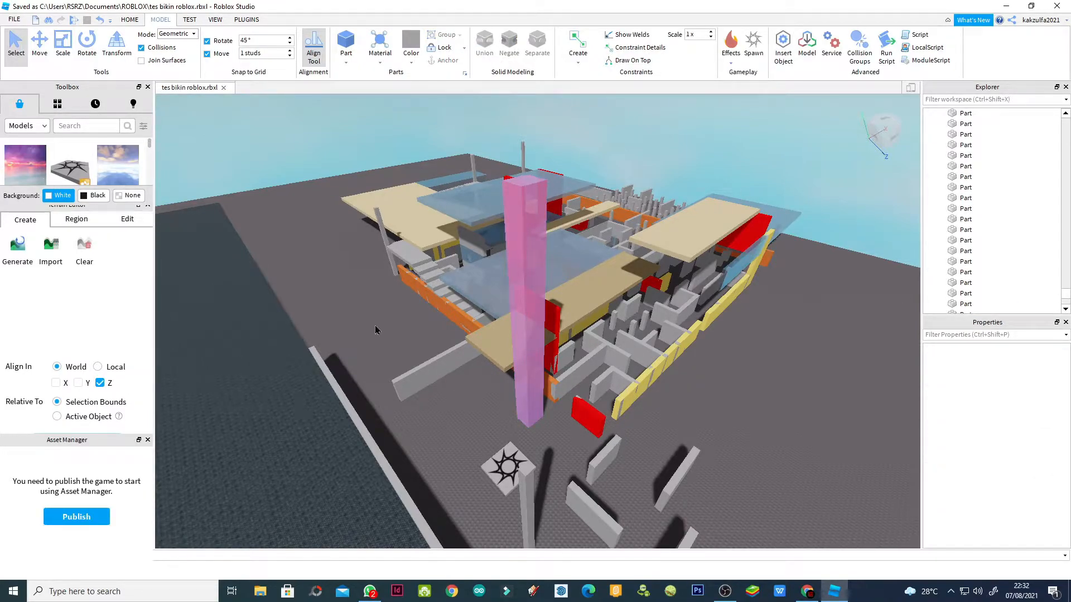
scroll(391, 337, "up", 3)
right_click_drag(500, 370, 501, 376)
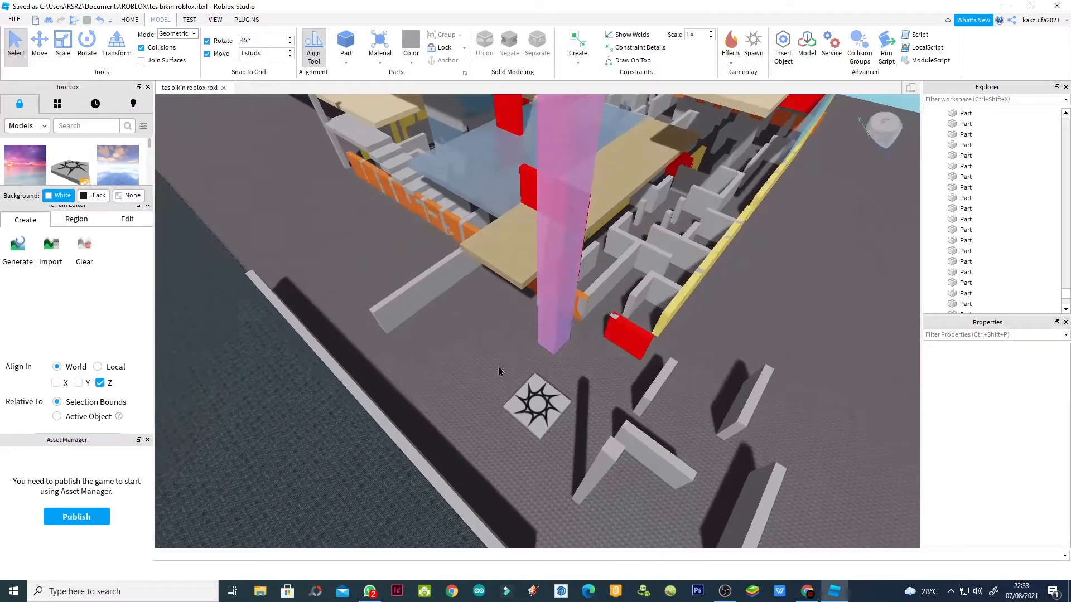
Survey the whole map around the tall pink pillar, the maze building and the red lettering from several distances
scroll(498, 367, "up", 4)
scroll(498, 367, "down", 8)
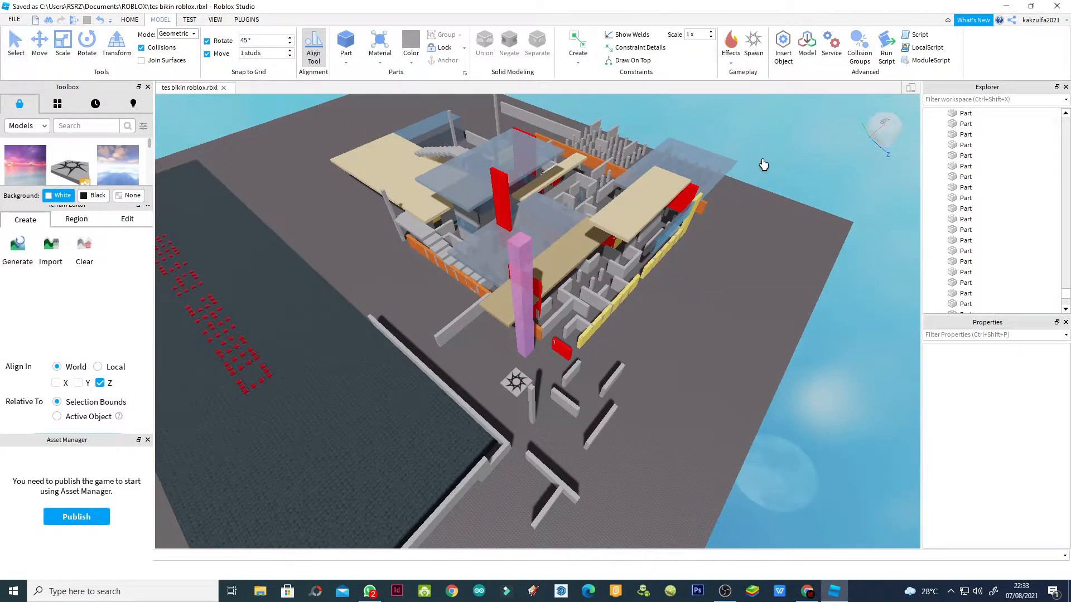
right_click_drag(393, 270, 406, 292)
scroll(408, 296, "down", 3)
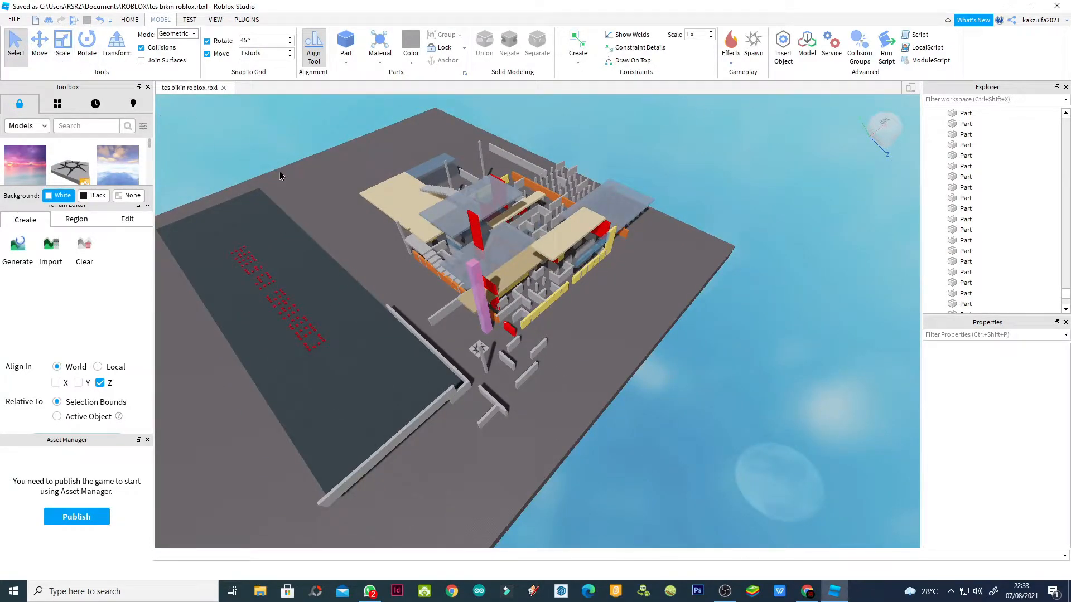
scroll(364, 397, "down", 3)
scroll(335, 379, "up", 2)
scroll(334, 379, "down", 2)
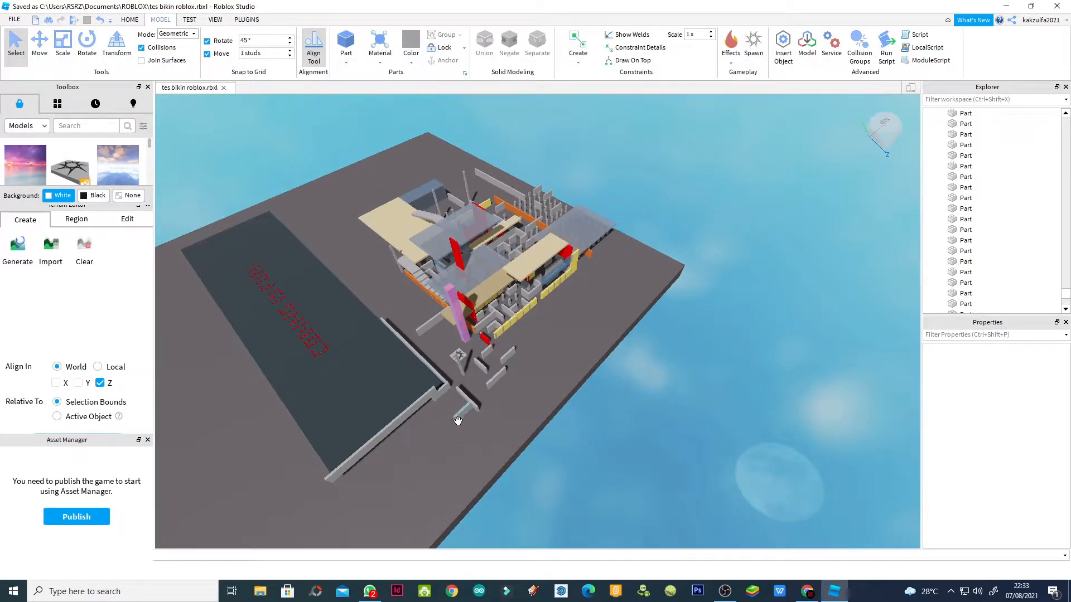
scroll(458, 425, "down", 3)
scroll(391, 472, "up", 2)
scroll(392, 472, "down", 4)
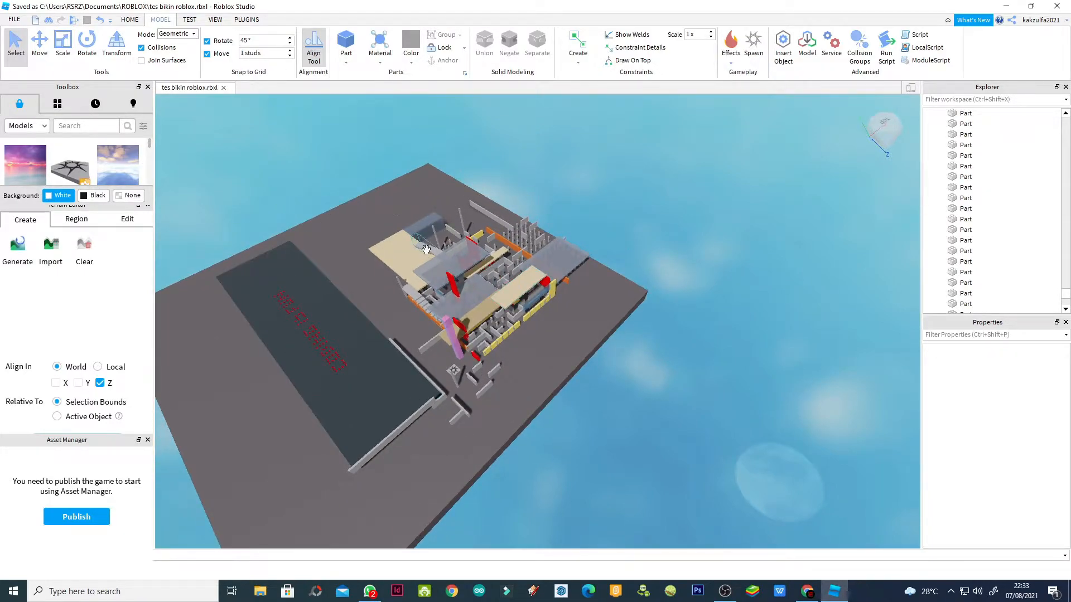
scroll(424, 246, "up", 4)
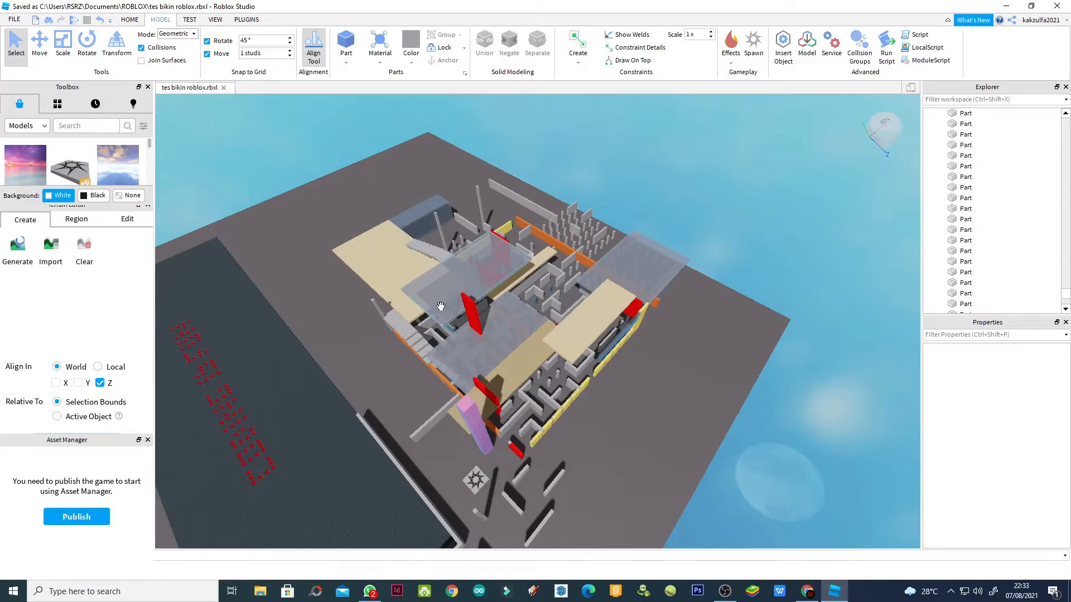
scroll(441, 306, "up", 6)
scroll(439, 307, "down", 8)
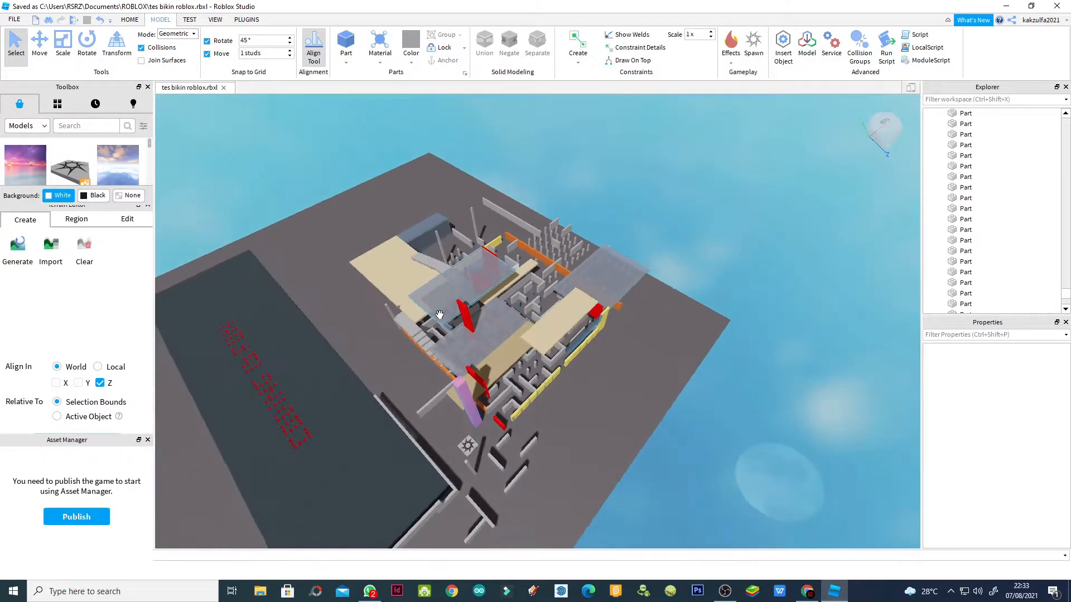
scroll(440, 315, "up", 1)
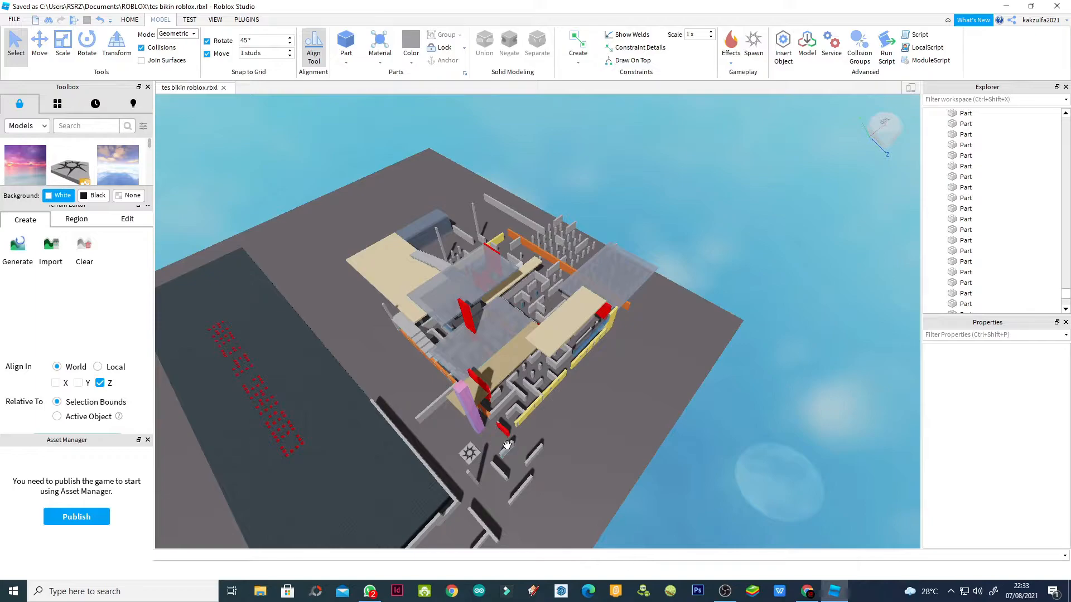
scroll(481, 455, "up", 2)
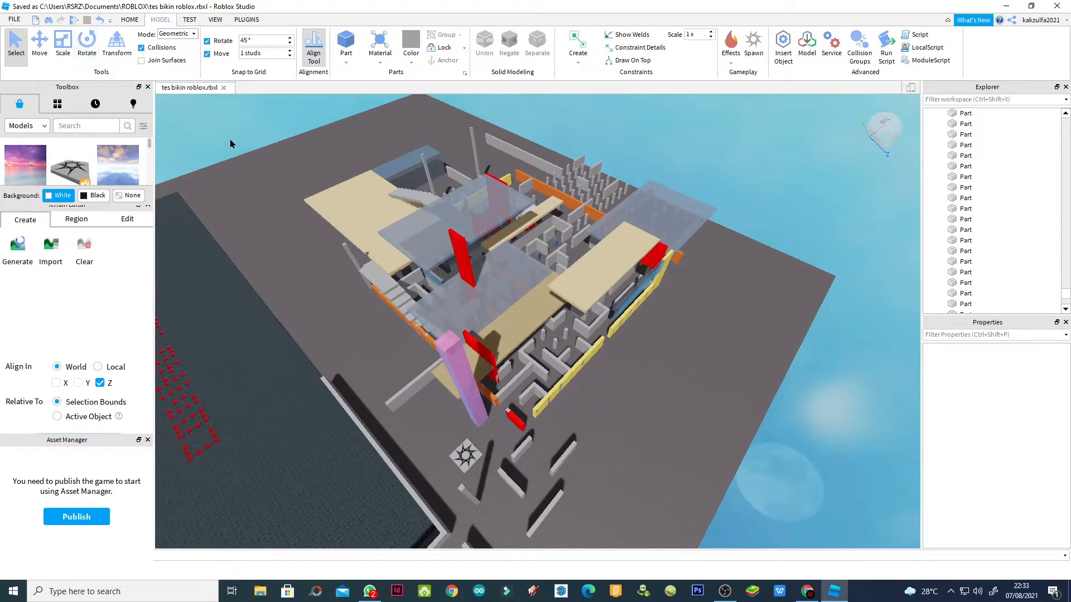
Start a playtest and run the character from the spawn pad past the pink pillar into the gap between the orange and red walls
left_click(73, 20)
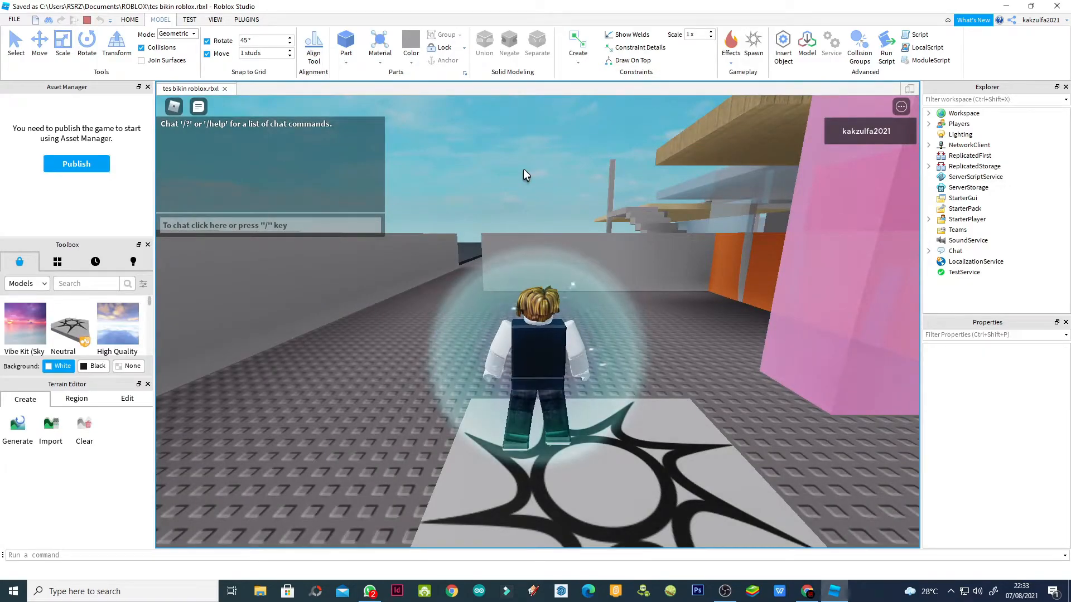
key("Right")
key("w")
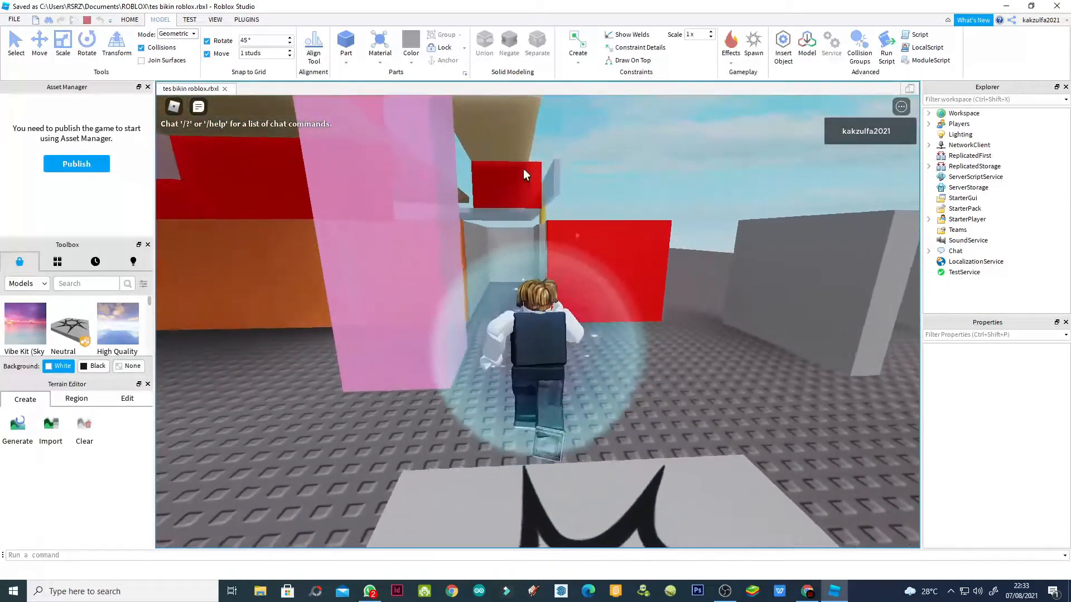
key("w")
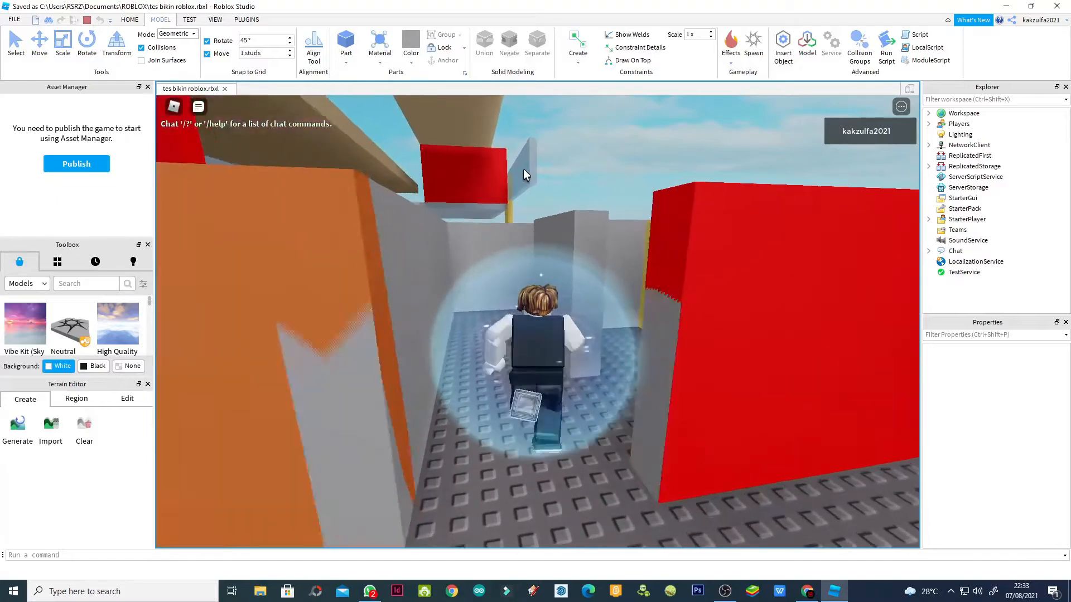
key("w")
Run the character to the yellow wall, turn around, and continue through the gray-walled corridors of the maze
key("Right")
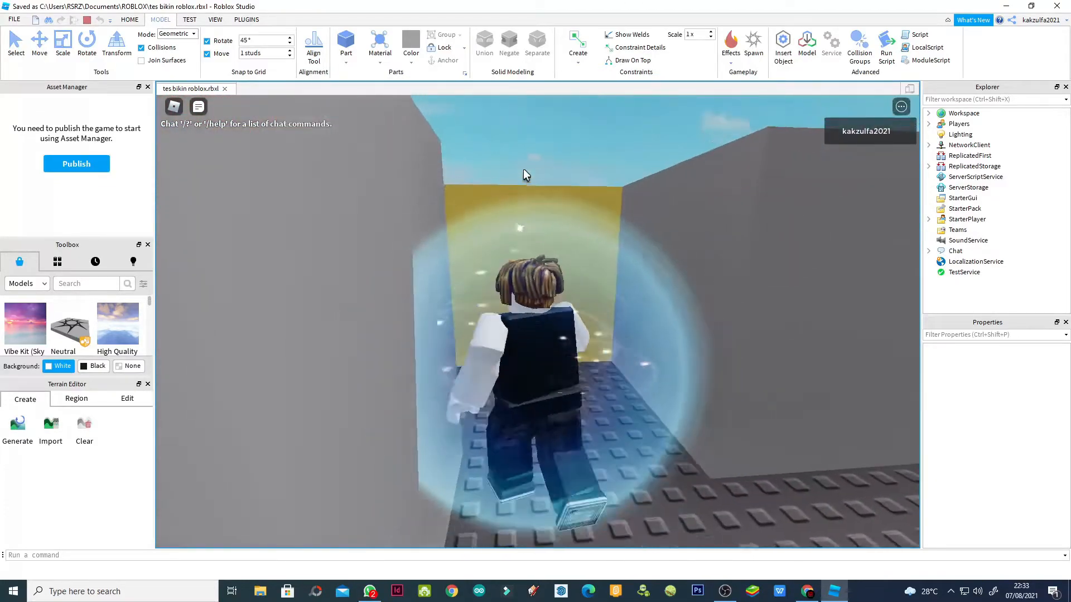
key("Left")
key("w")
key("Left")
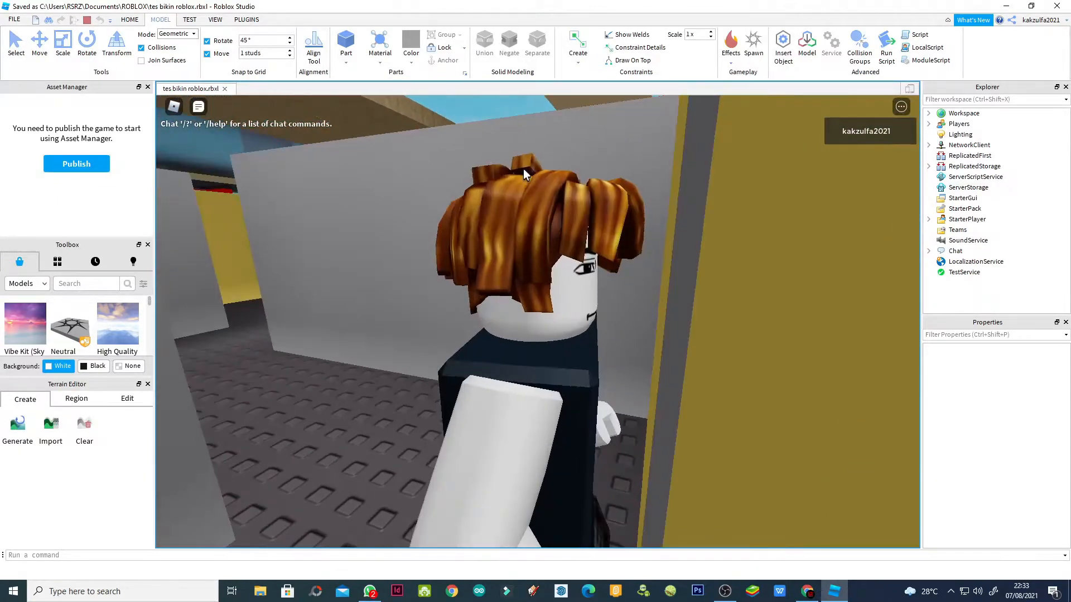
key("w")
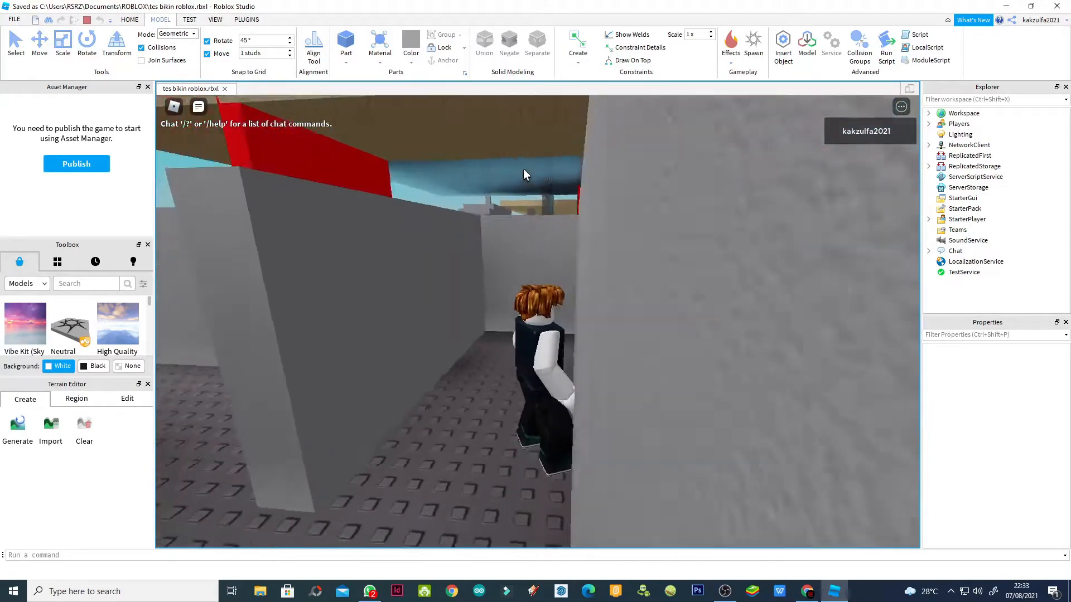
key("Right")
key("w")
key("w")
Steer the character back along the yellow wall and around the gray walls into the passage beside the orange wall
key("Left")
key("Left")
key("w")
key("Right")
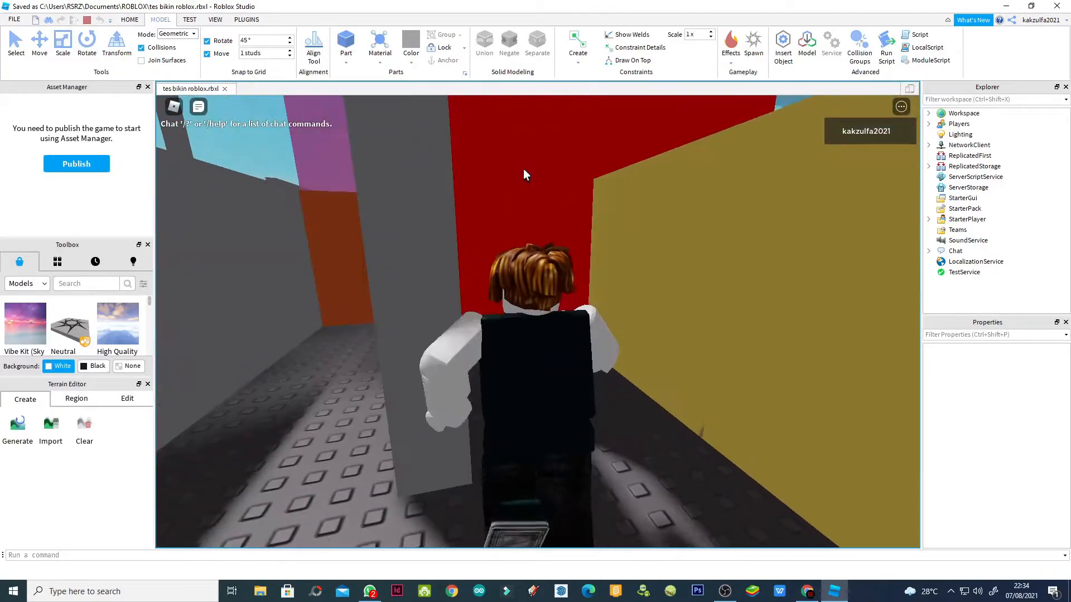
key("Left")
key("Left")
key("w")
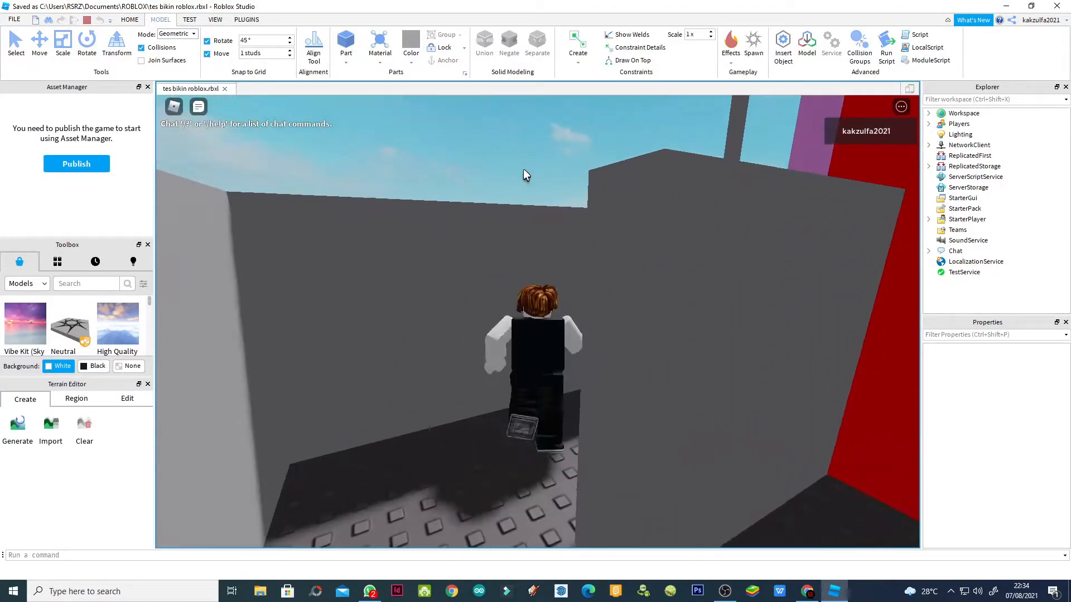
key("Right")
key("w")
key("Right")
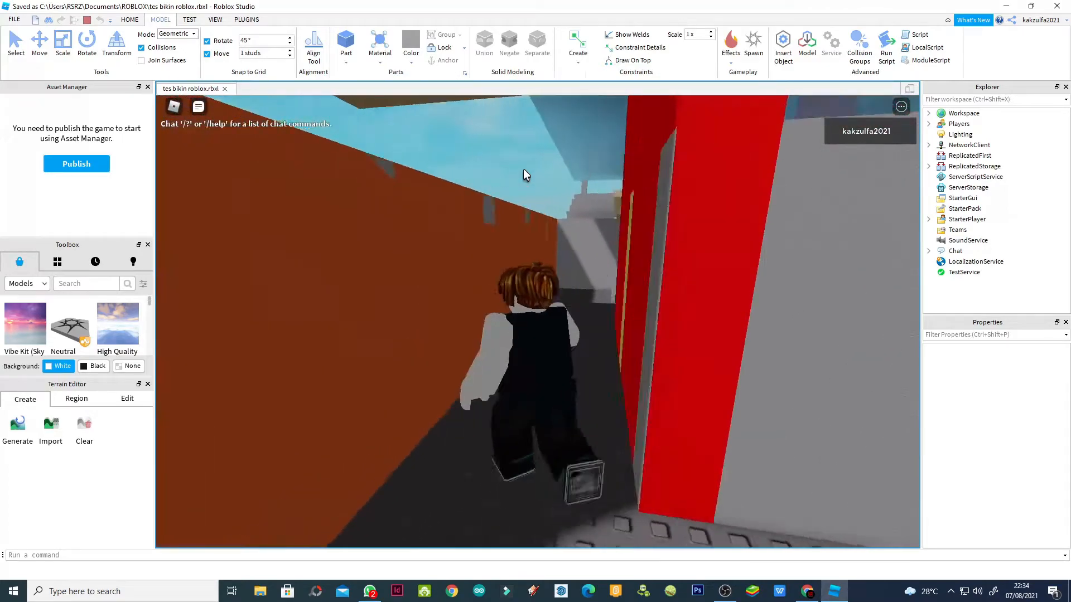
Run the character along the orange wall, between the gray pillars, and jump onto the lowest steps of the gray staircase
key("Left")
key("w")
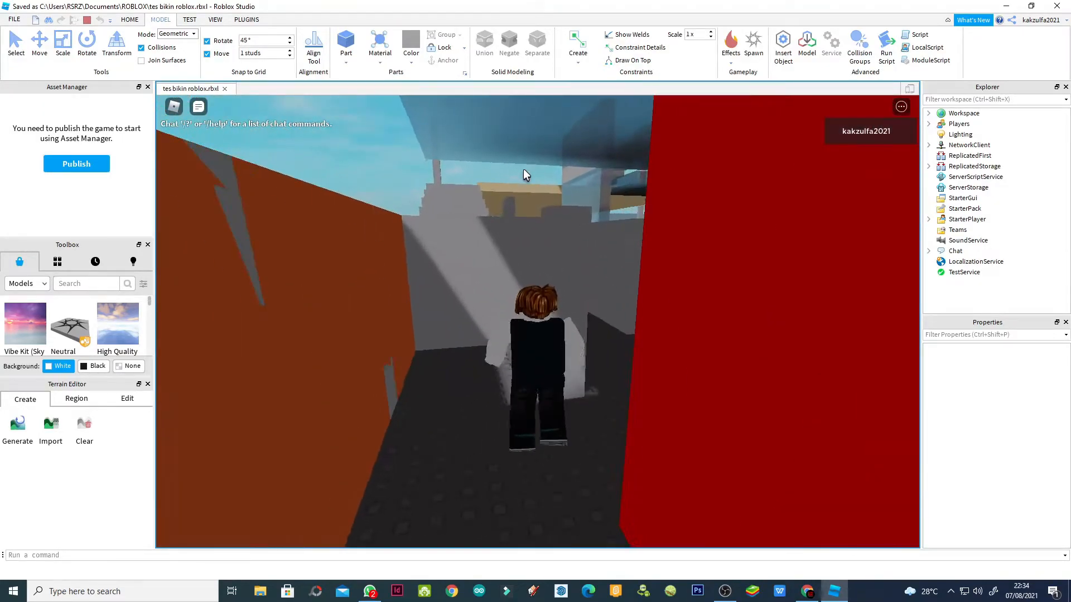
key("Right")
key("w")
key("Left")
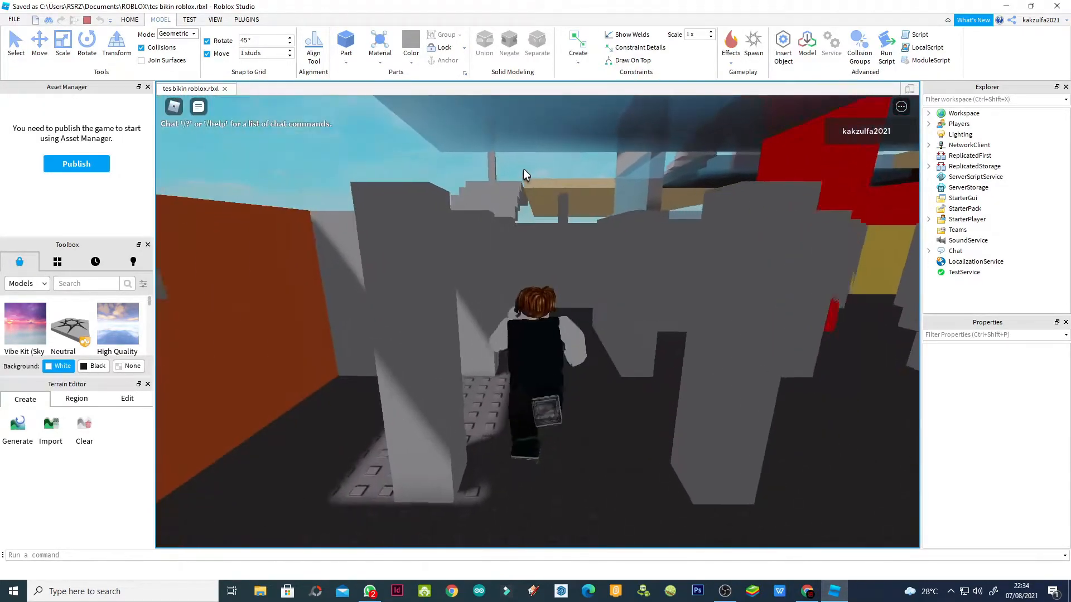
key("Left")
key("w")
key("Left")
key("space")
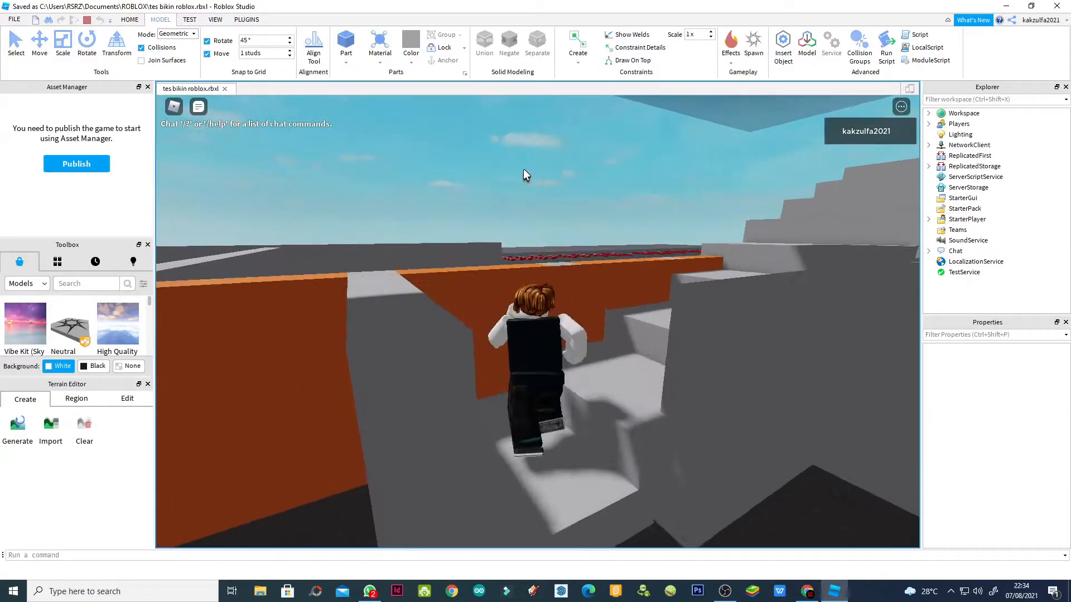
Climb the gray staircase with the character up to the landing beside the beige platform
key("Right")
key("w")
key("Left")
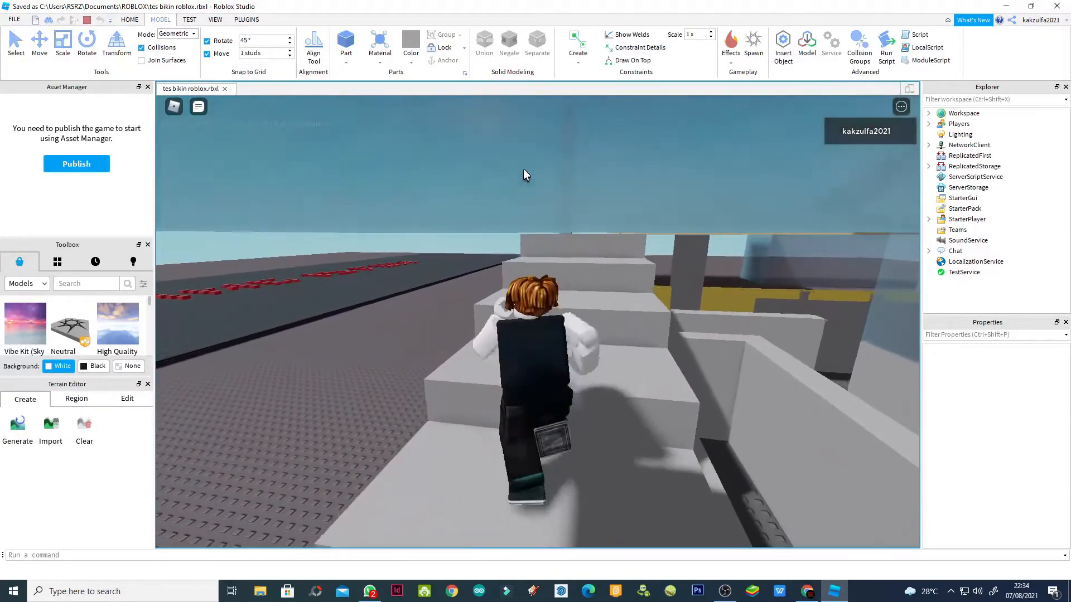
key("Right")
key("w")
key("Left")
key("Right")
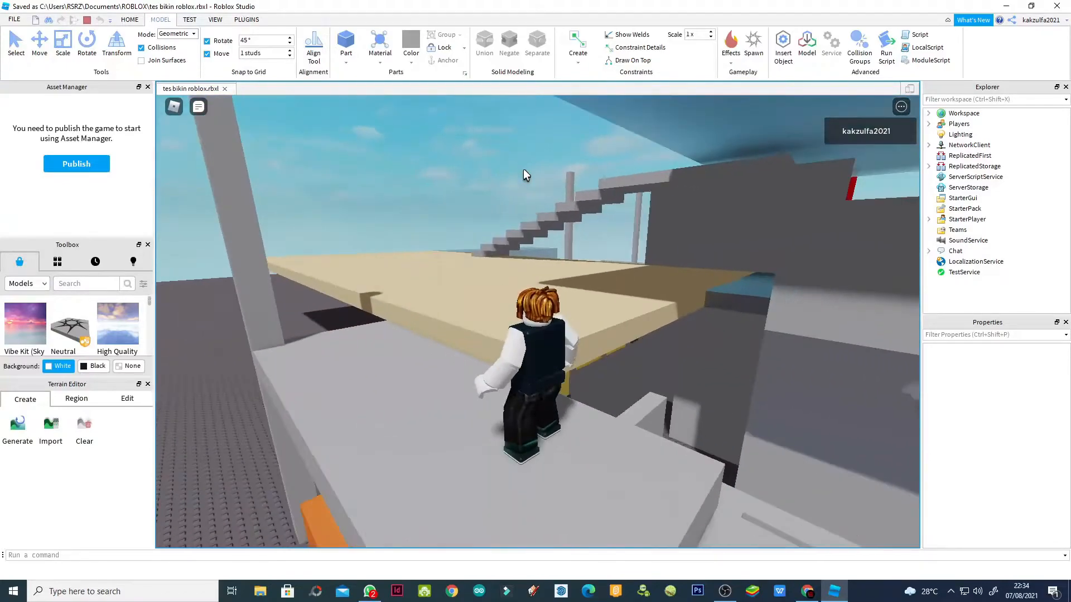
Run the character from the stair landing onto the beige platform
key("Left")
key("w")
key("Left")
key("Right")
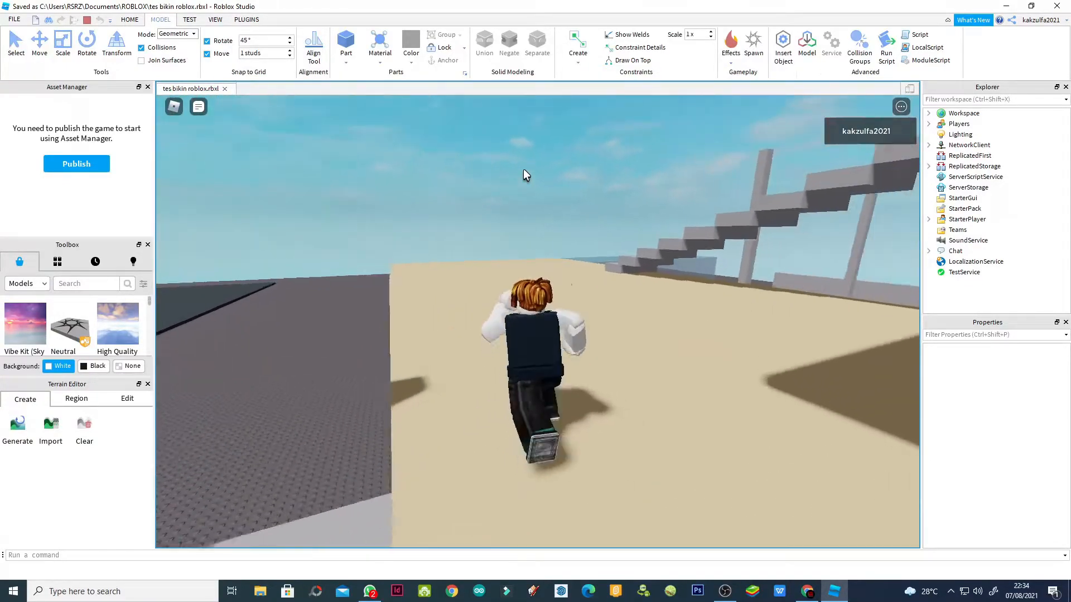
Examine the character's position on the beige platform and the surrounding building from far away and from above
scroll(517, 169, "down", 10)
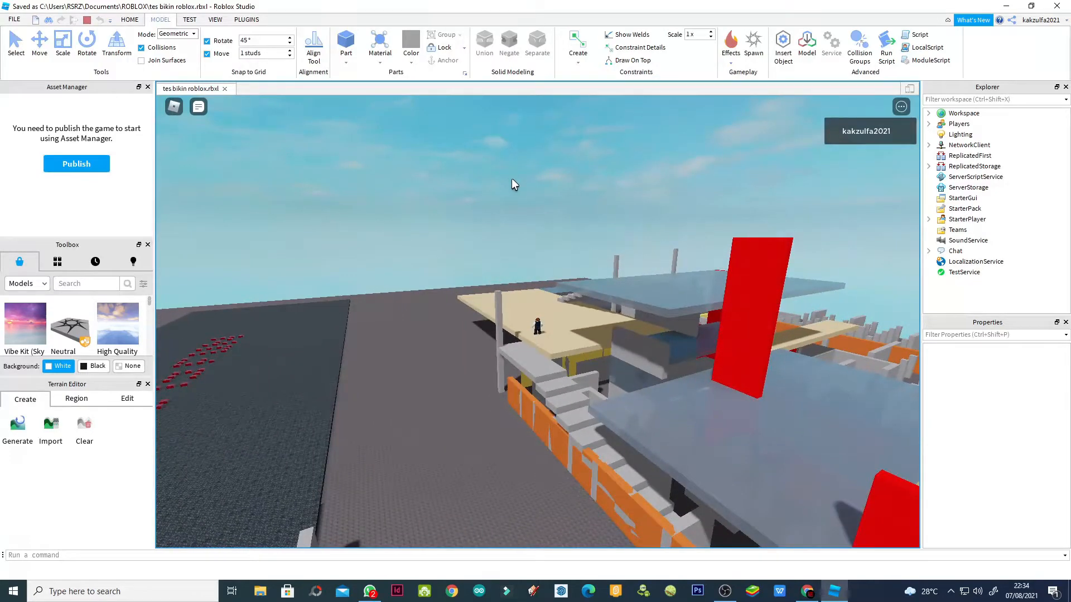
scroll(513, 185, "up", 5)
scroll(513, 184, "down", 5)
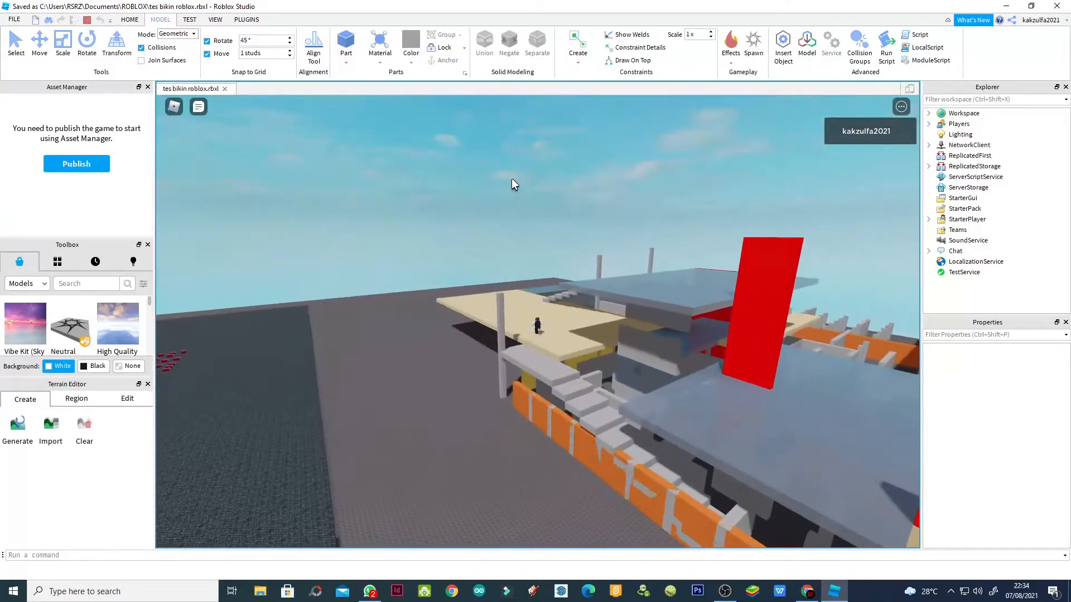
key("Left")
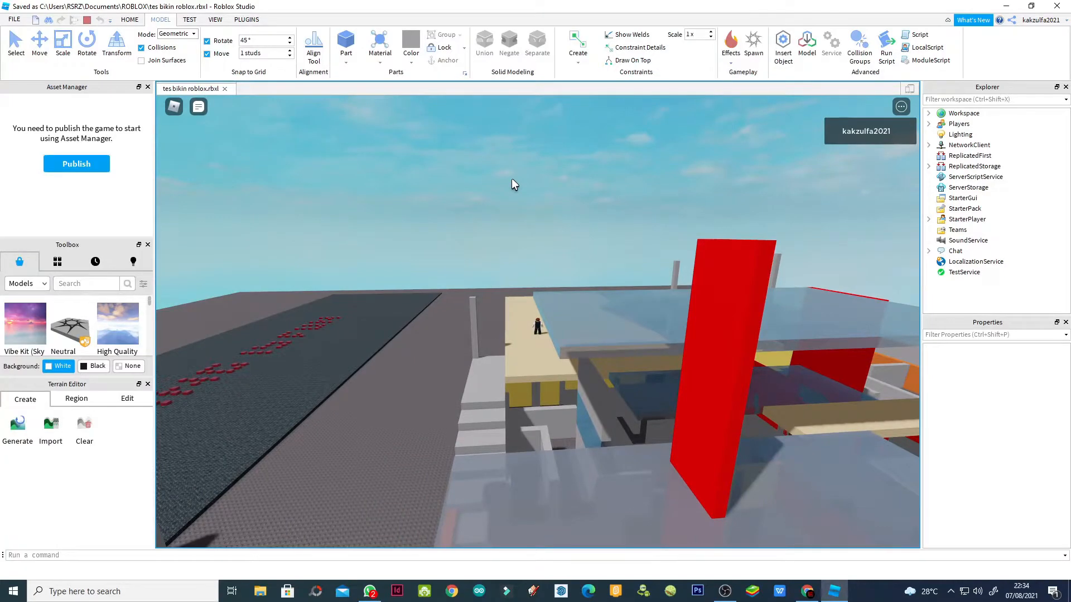
right_click_drag(568, 244, 568, 244)
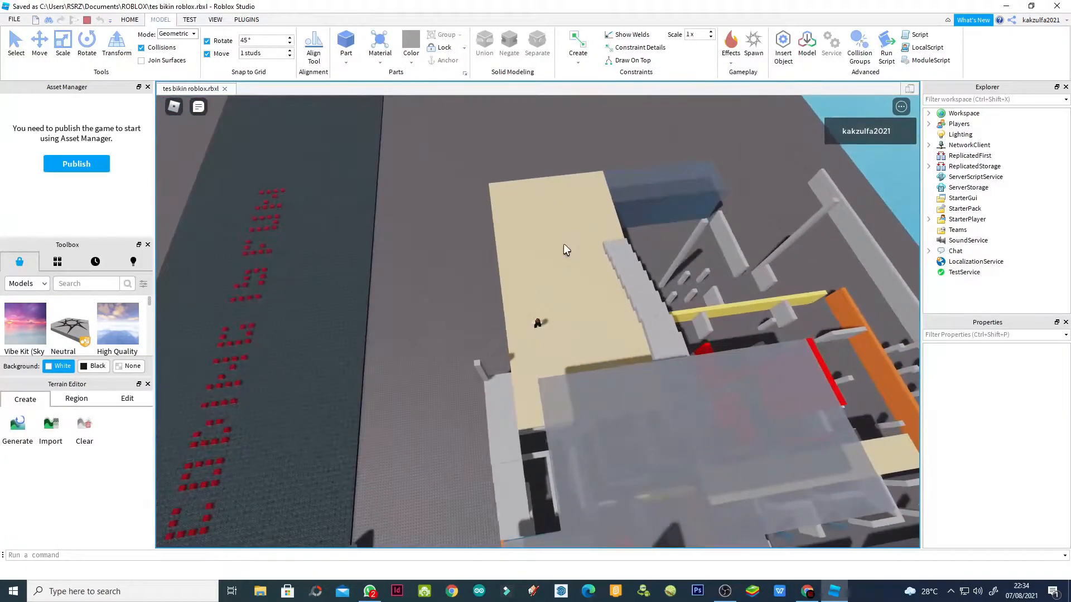
Walk the character across the beige platform and climb the second gray staircase to the edge of the glass roof
scroll(564, 246, "up", 4)
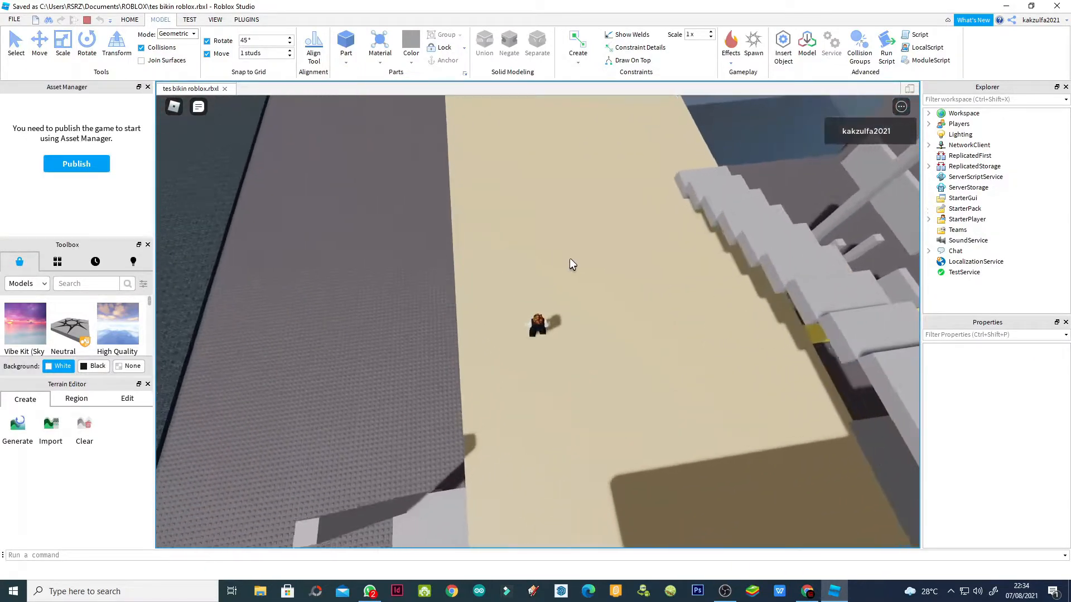
scroll(569, 257, "up", 1)
key("w")
right_click_drag(565, 258, 563, 268)
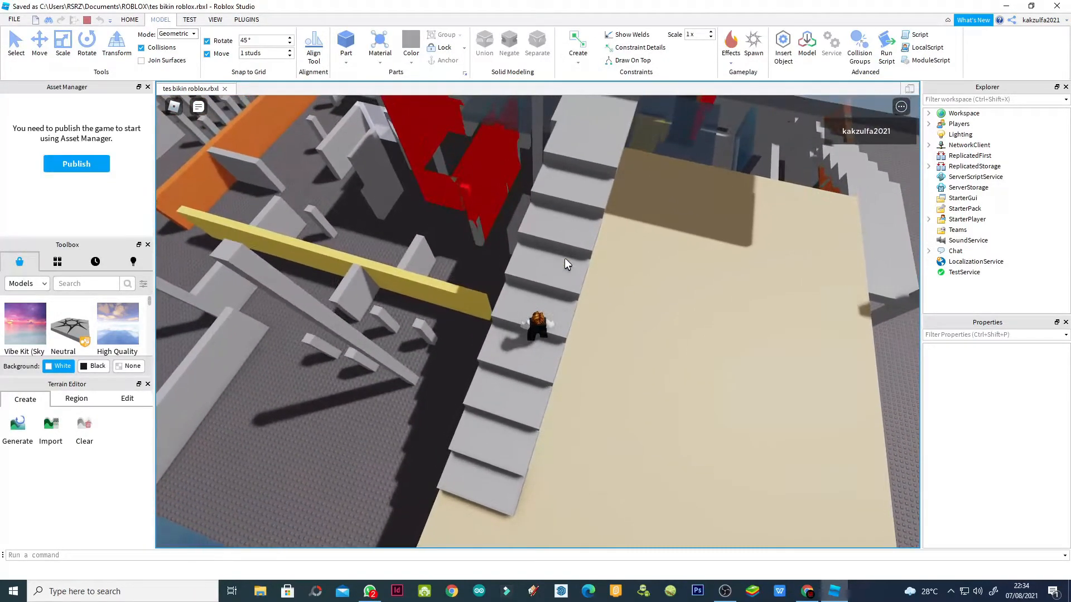
scroll(556, 256, "up", 5)
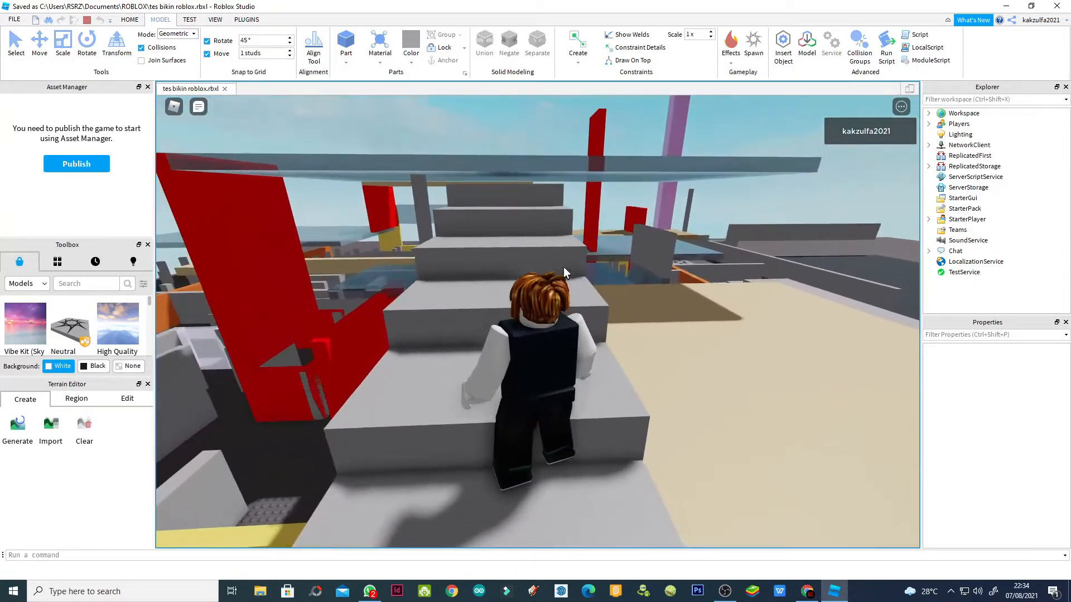
key("w")
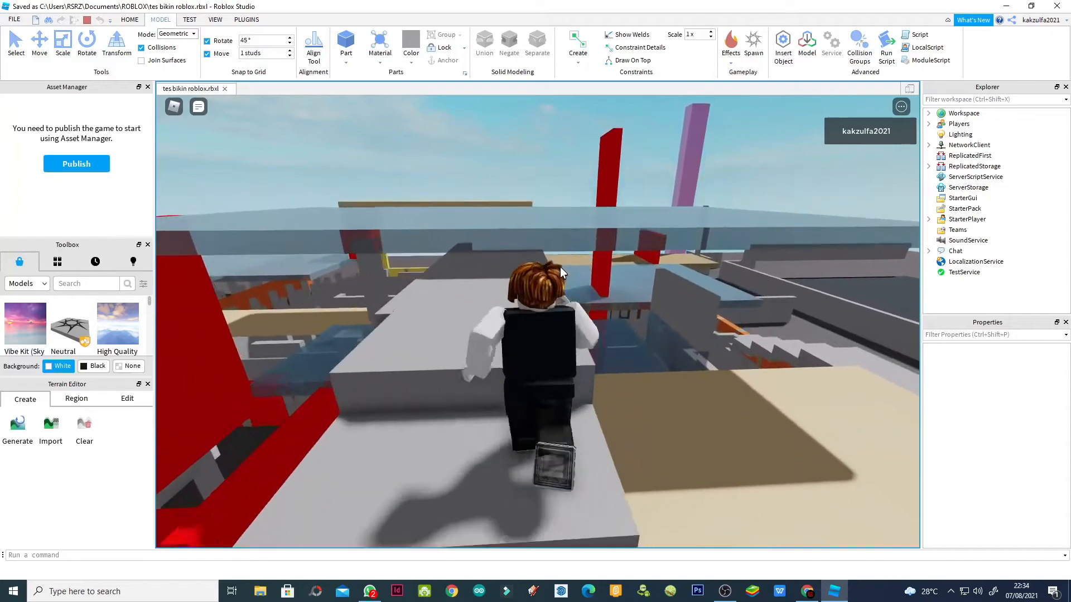
key("w")
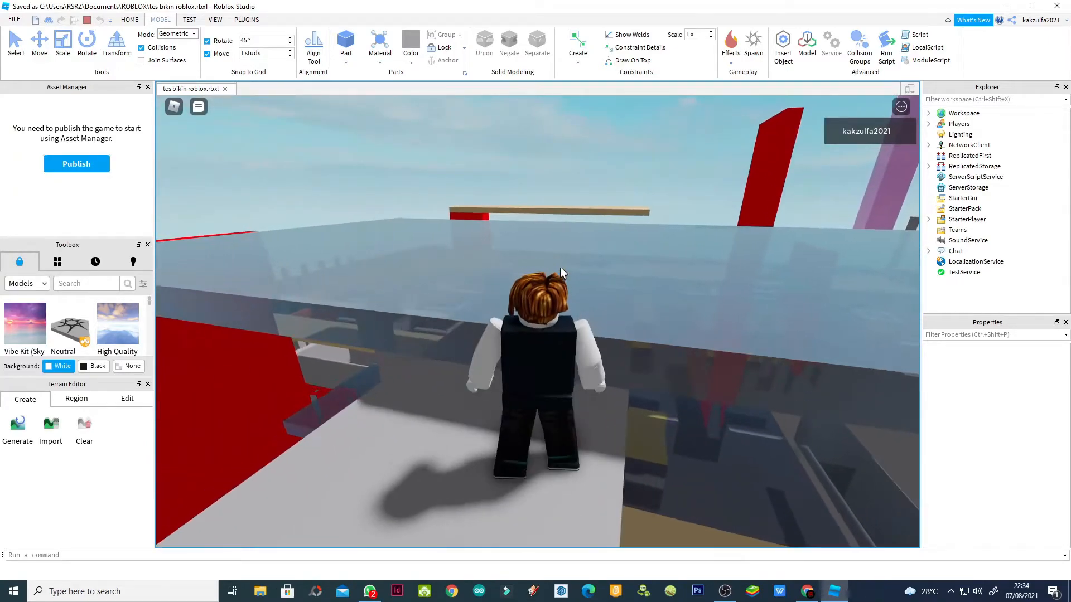
Jump the character from the top of the stairs onto the glass roof and explore its surface
key("space")
key("w")
key("w")
key("Left")
key("Right")
key("Right")
key("w")
Run the character across the glass roof toward the tall red block, and turn the view around to face the character
key("s")
key("w")
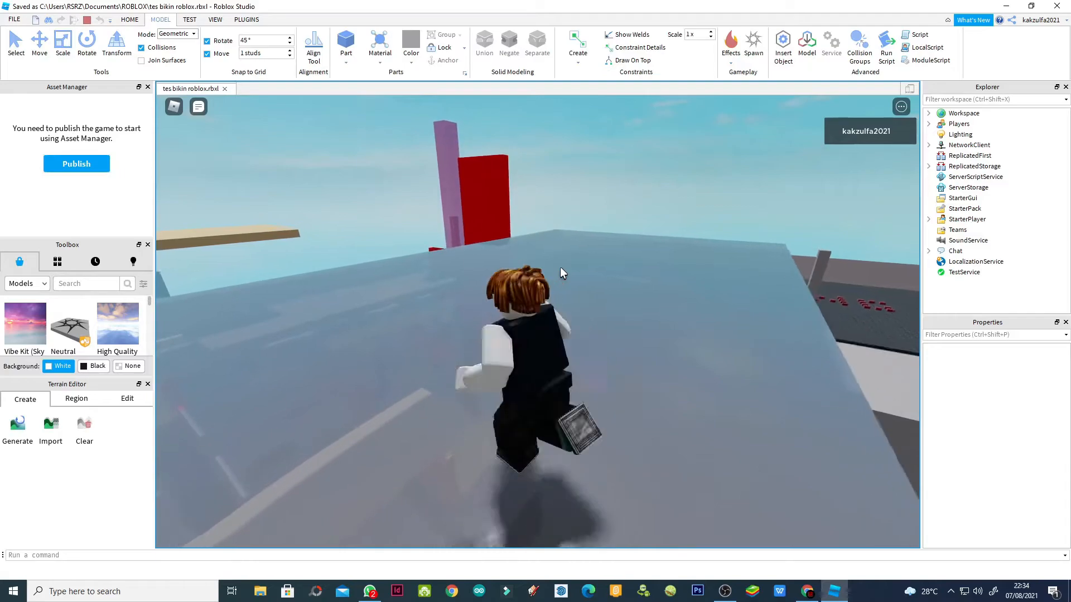
key("w")
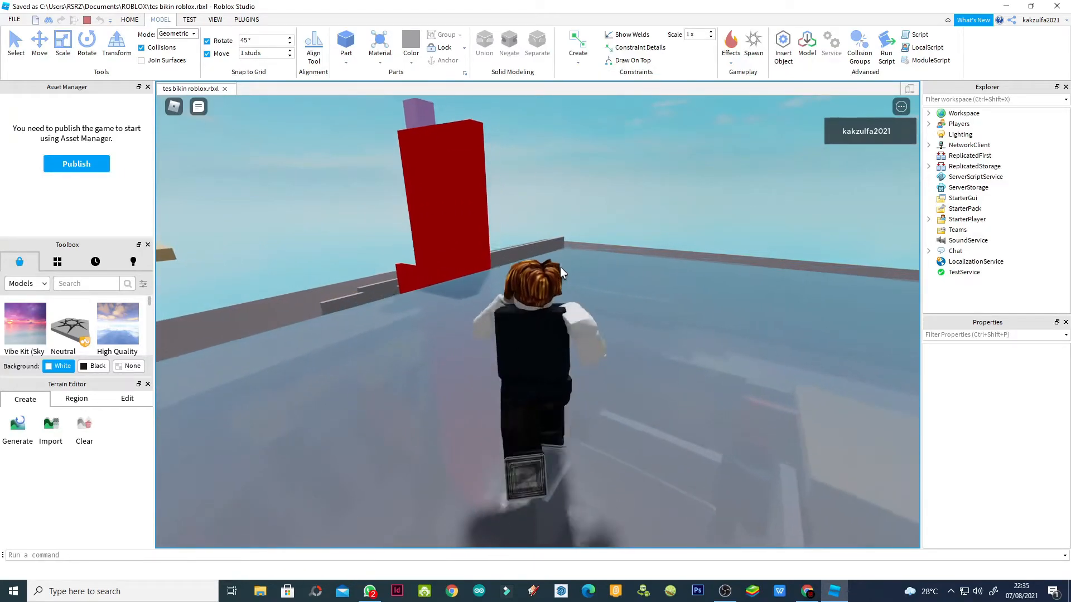
key("Right")
key("Right")
key("Right")
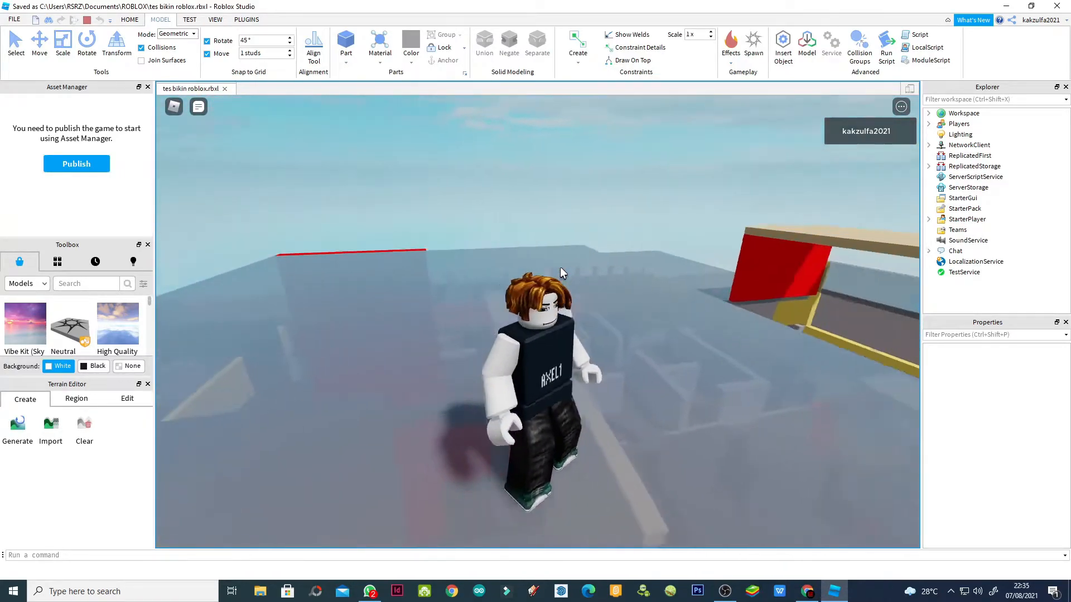
Run the character over the glass roof to its edge by the beige platform and jump there
key("Right")
key("Left")
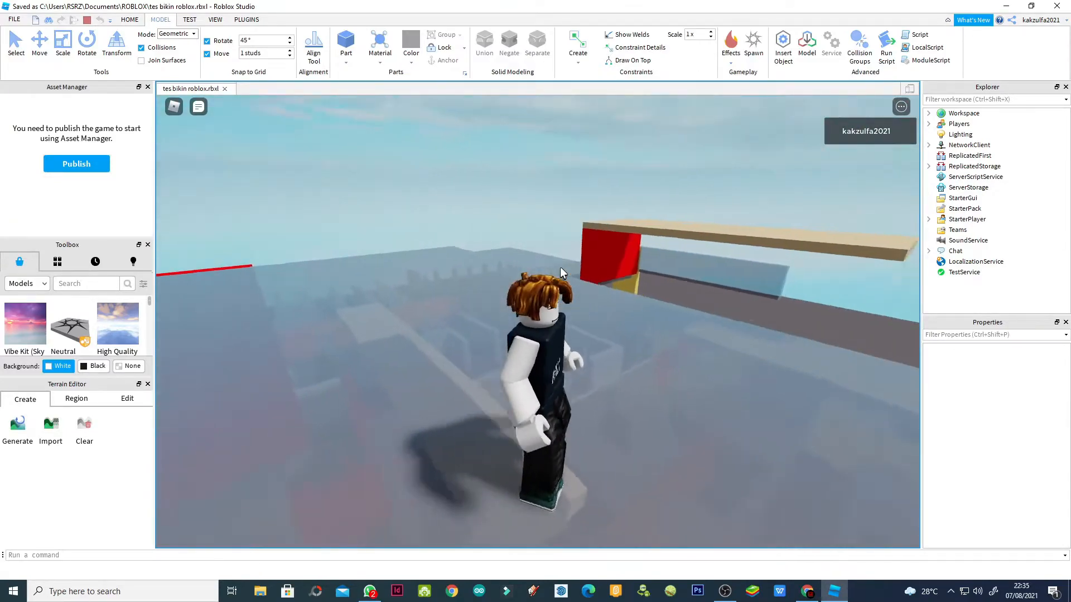
key("w")
key("Right")
key("space")
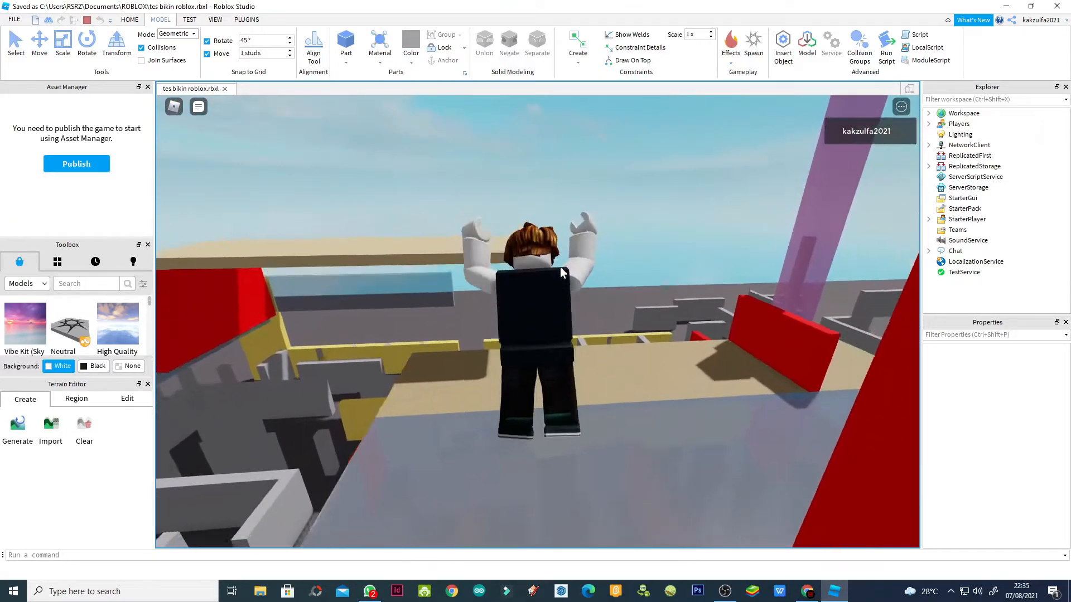
Turn the character around on the glass roof and run it onto the narrow beige walkway beside the tall red wall
key("w")
key("Right")
key("Right")
key("Left")
key("Right")
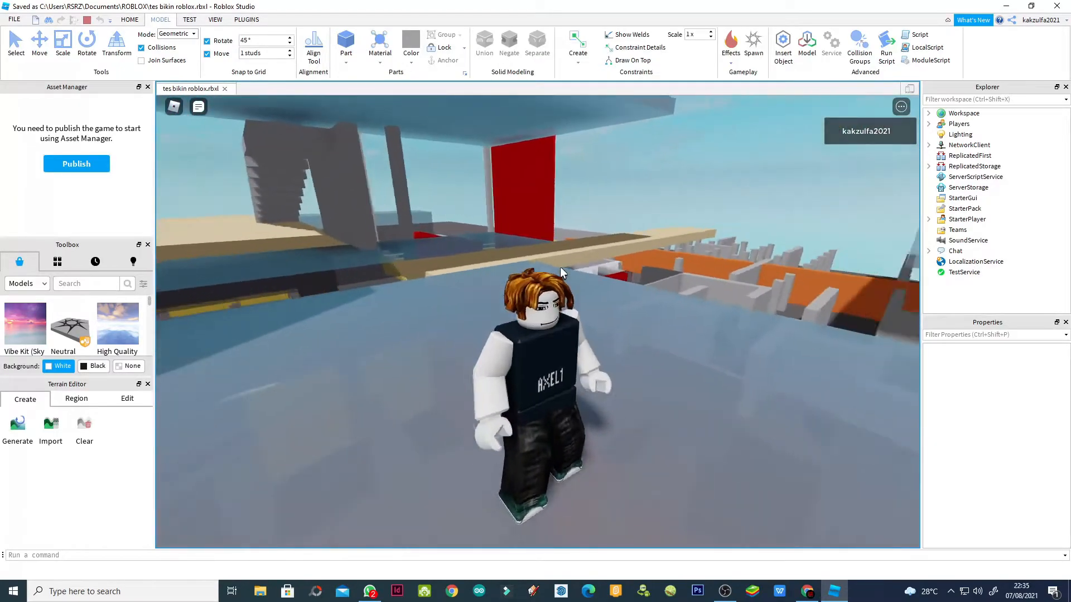
key("w")
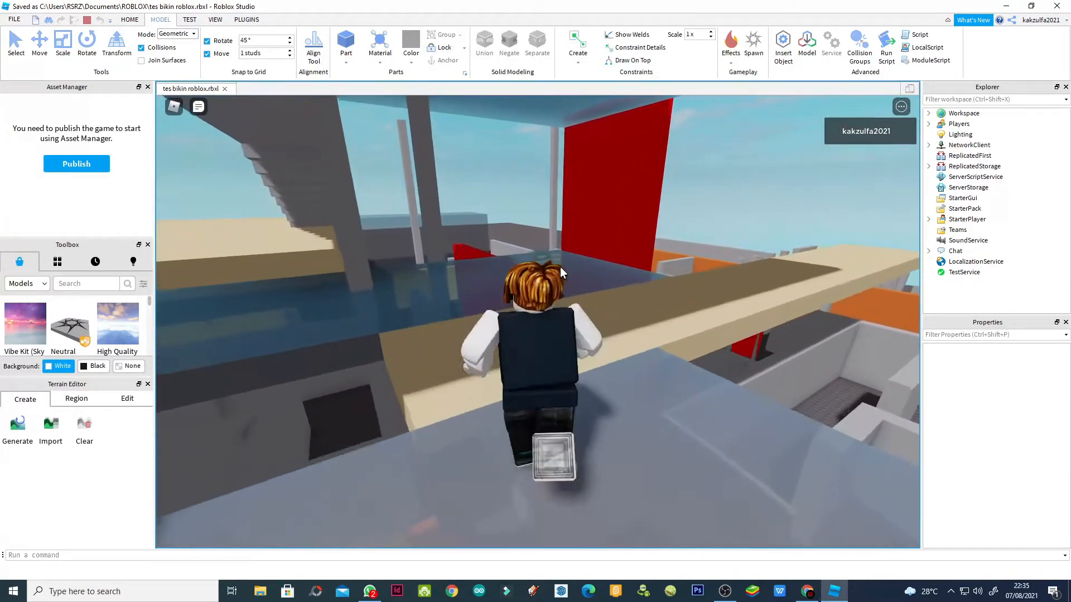
key("w")
key("Left")
key("w")
key("Right")
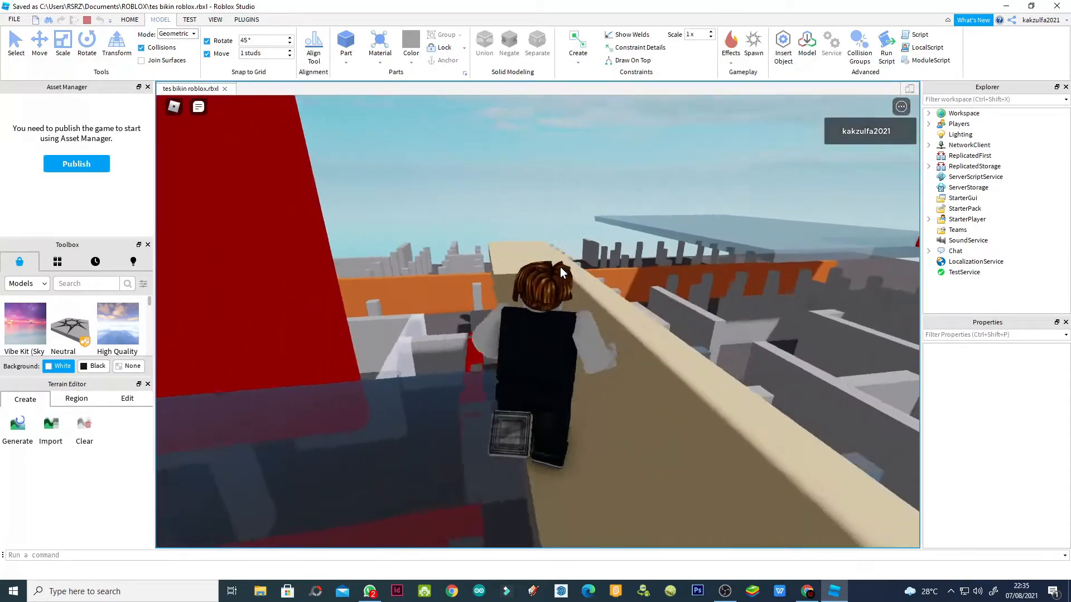
Run the character along the beige walkway to its far end near the orange wall and gray pillars
key("w")
key("Right")
key("w")
key("Right")
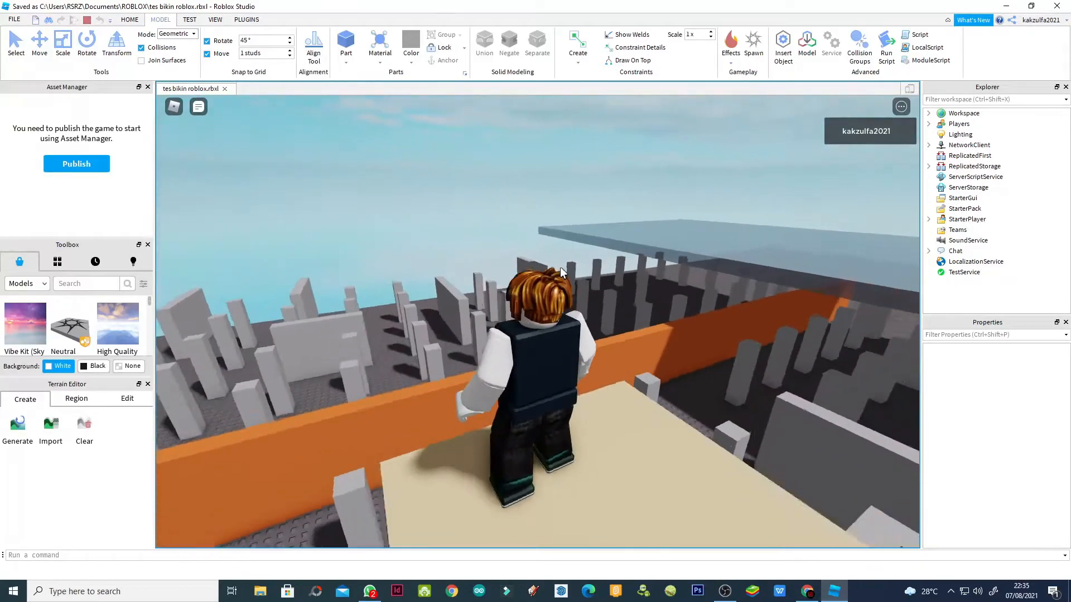
Turn the character around and run it back along the beige walkway onto the glass roof
key("s")
key("Left")
key("w")
key("Left")
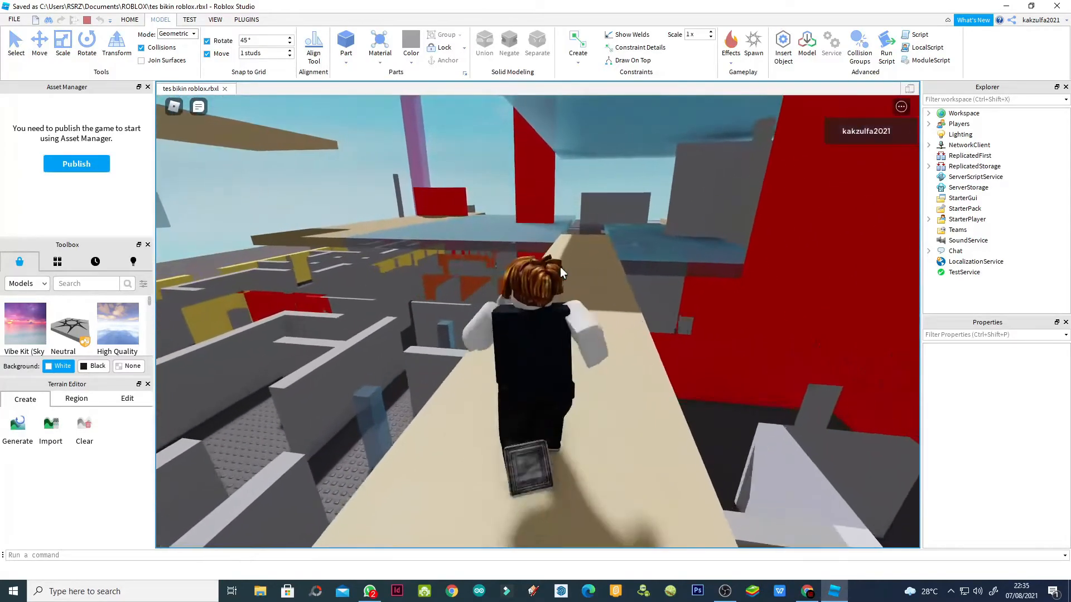
key("w")
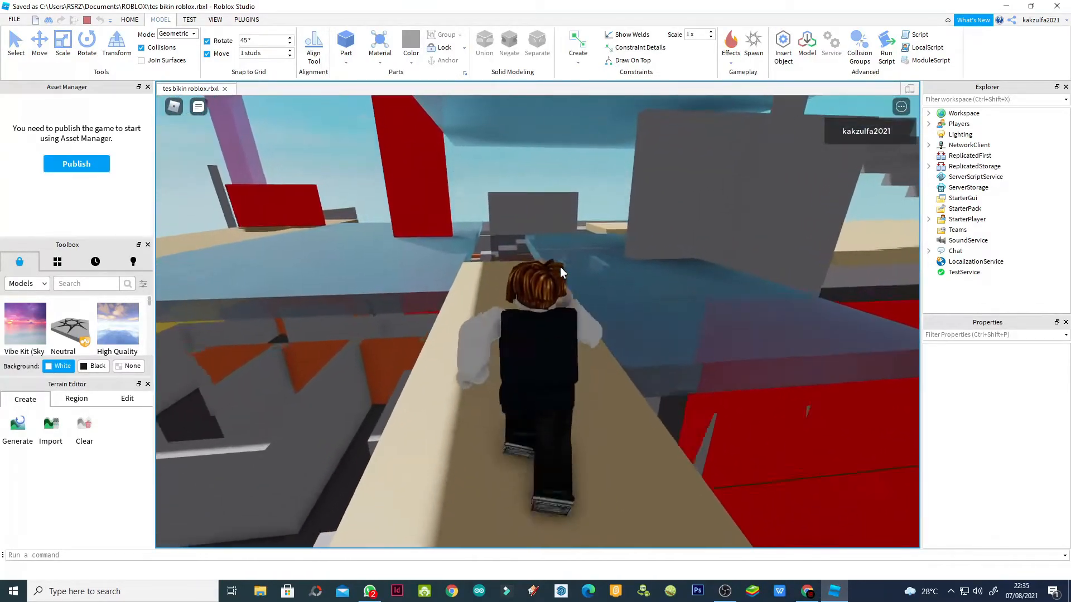
key("w")
key("w")
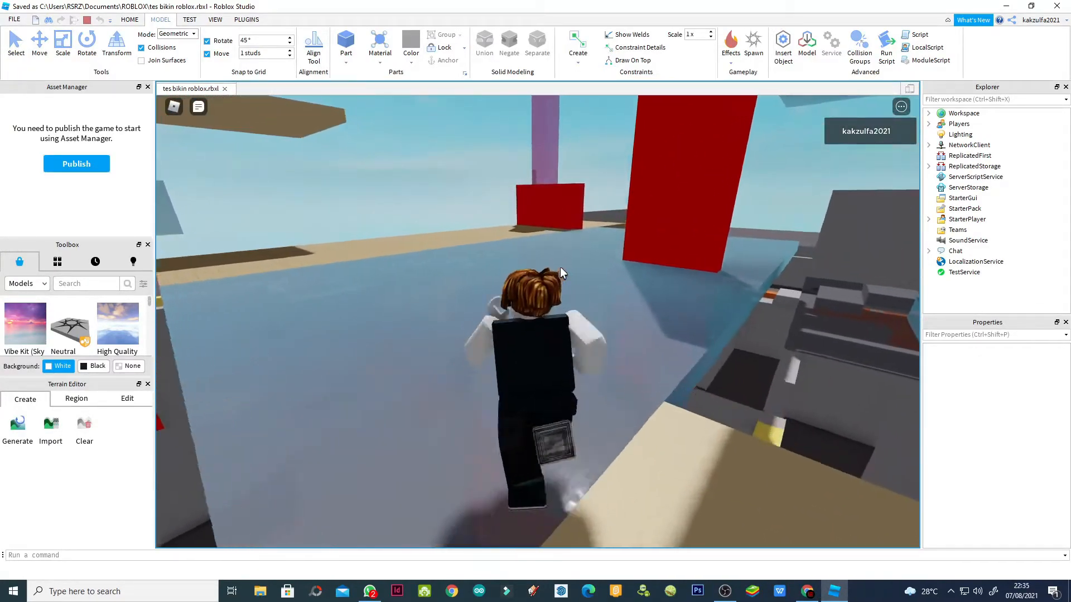
Run the character across the glass roof along the wooden plank platform, ending facing the distant red block lettering
key("w")
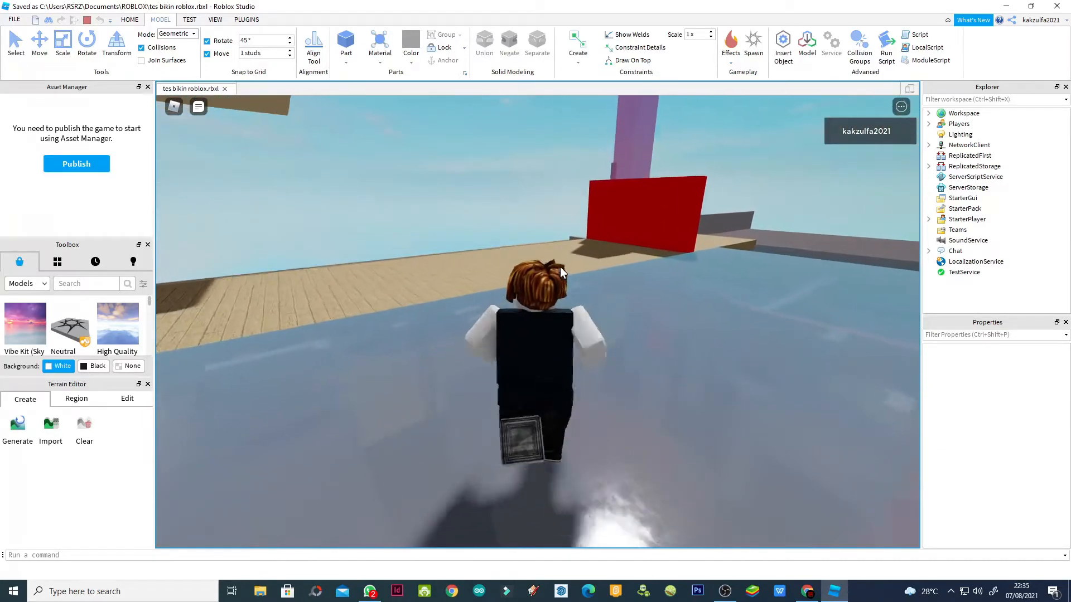
key("Left")
key("Left")
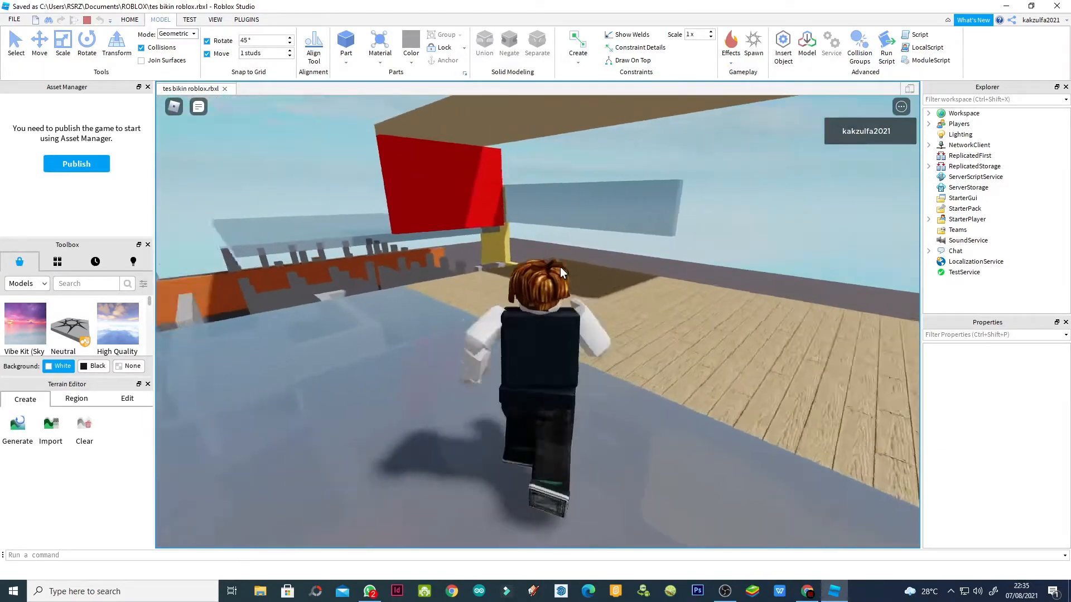
key("w")
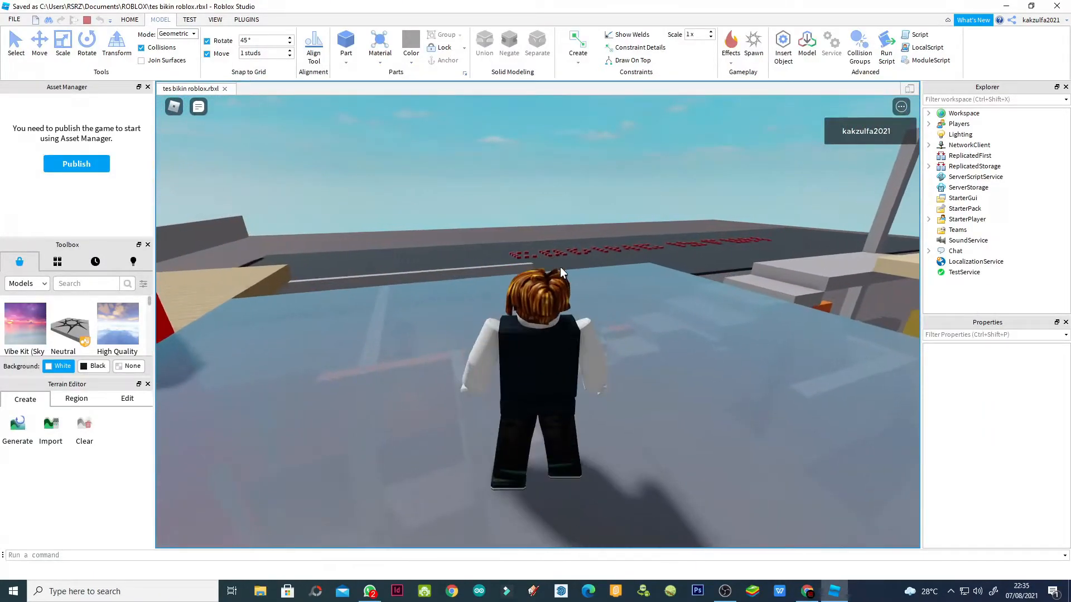
Run the character off the glass roof onto the gray steps and over them to the gray slab beside the beige platform
key("Left")
key("w")
key("Left")
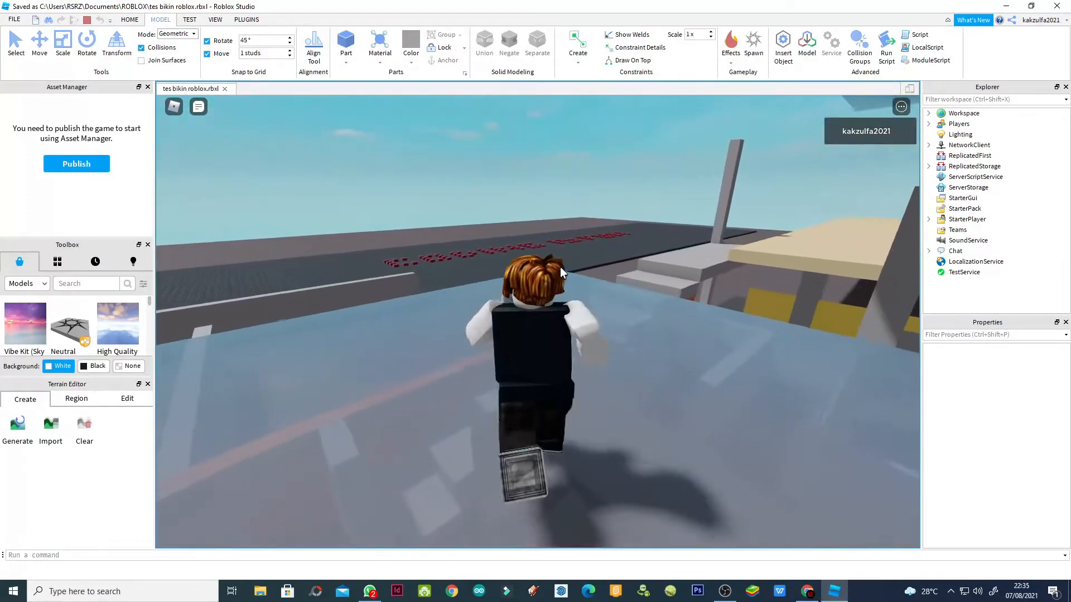
key("Right")
key("Left")
key("Right")
key("w")
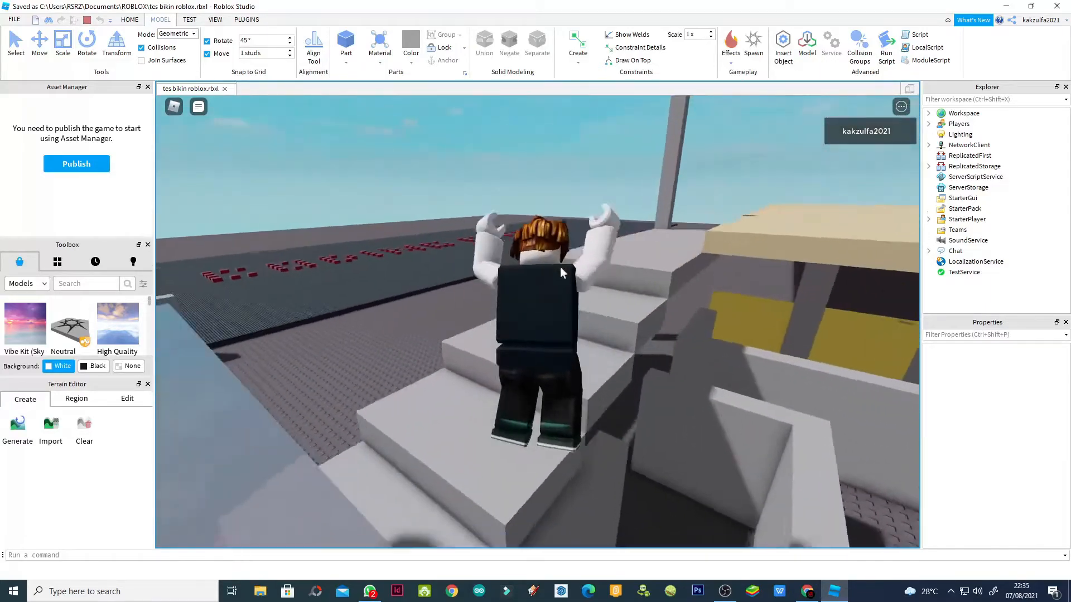
key("w")
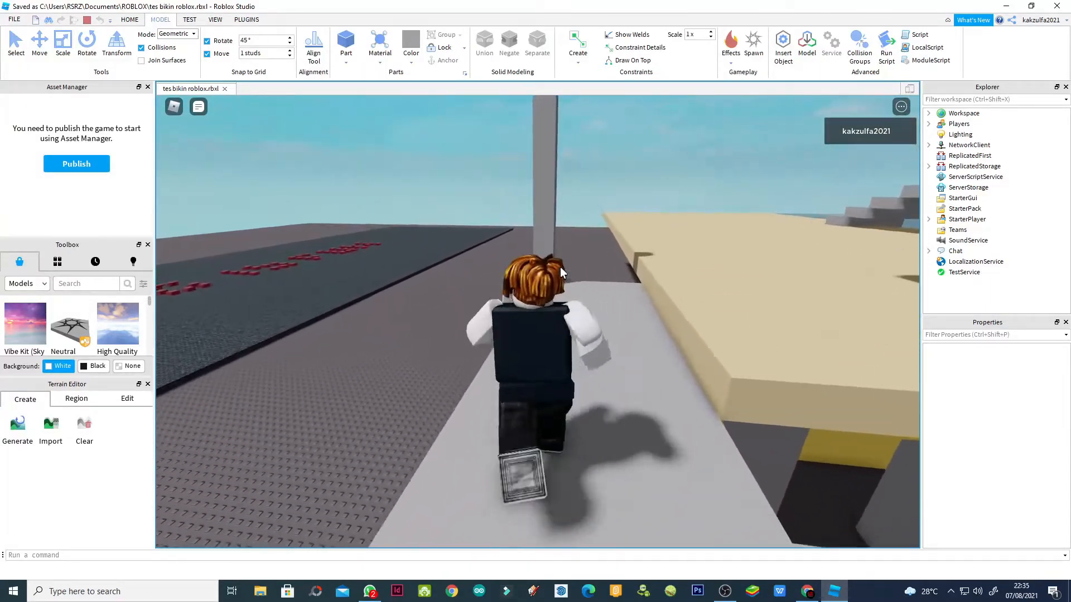
Drop the character from the gray slab to the studded ground and run it onto the dark brick floor facing the red blocks
key("Left")
key("w")
key("Left")
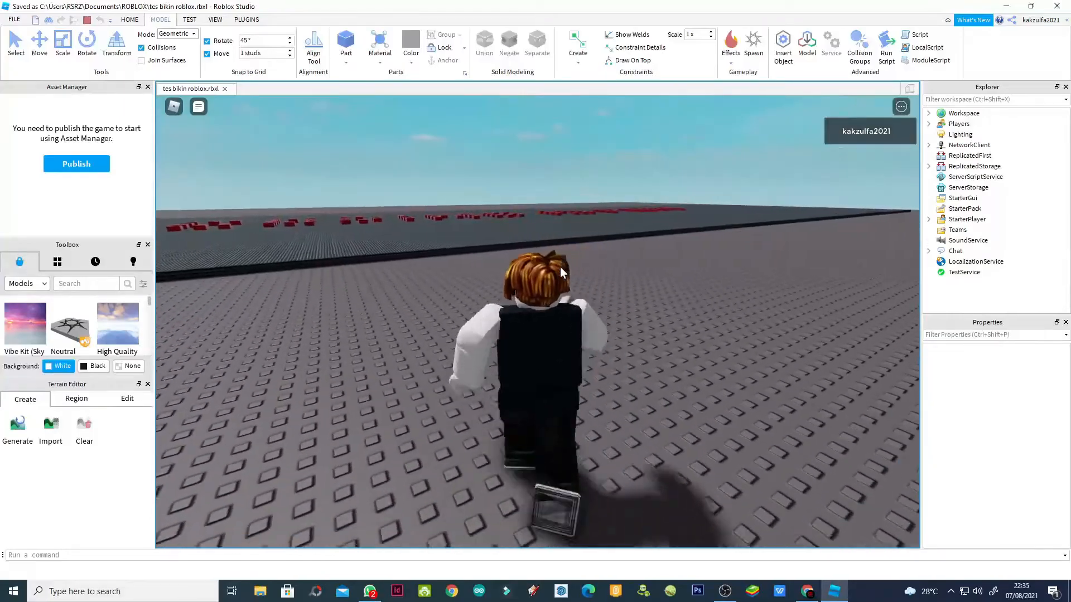
key("w")
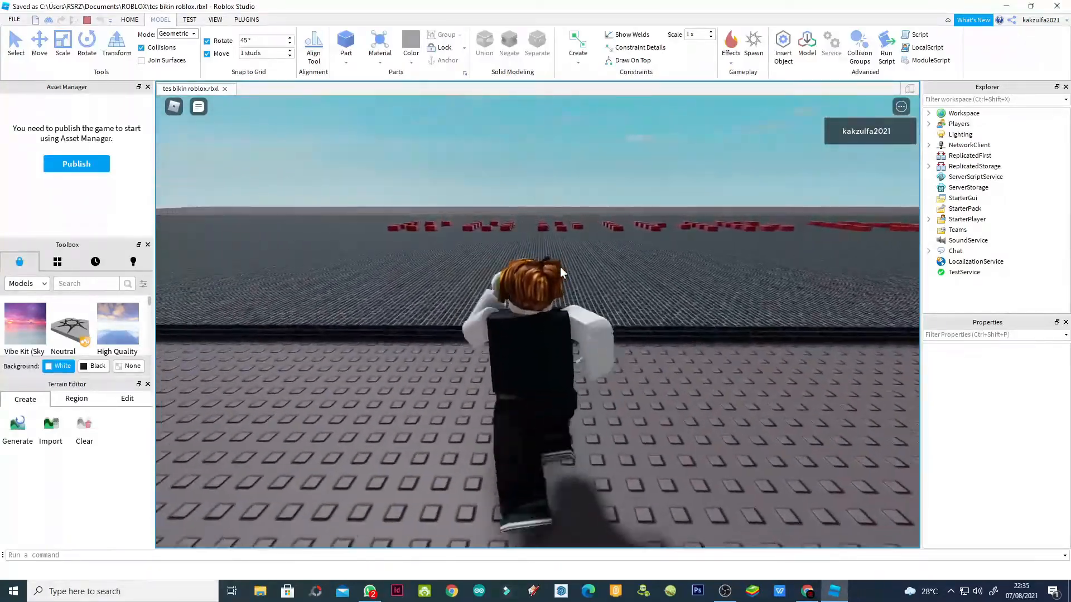
key("w")
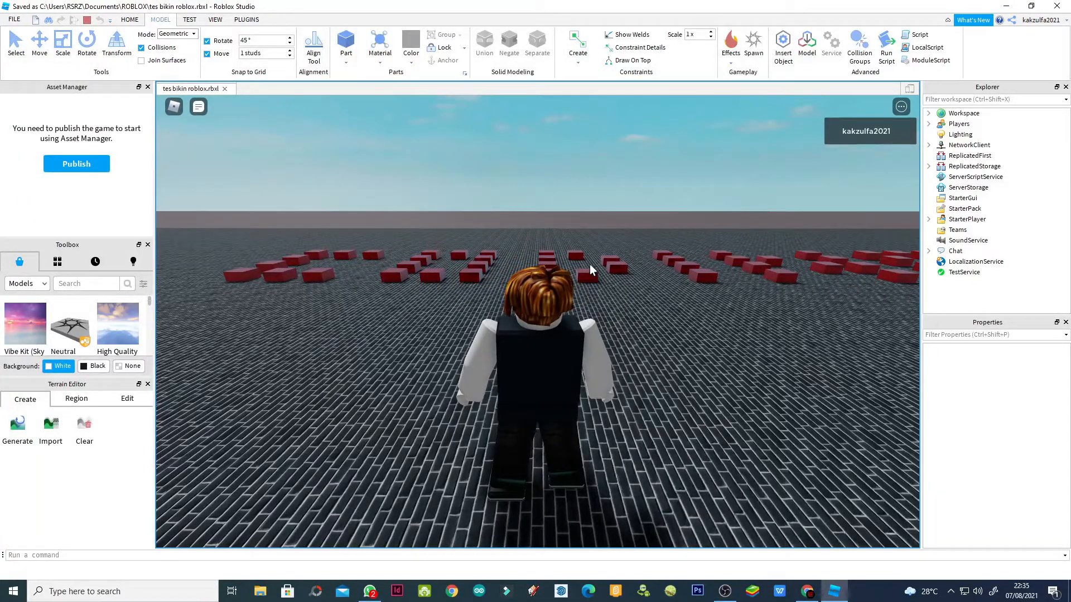
Walk the character along the full length of the red block lettering "CODING IS FUN", viewing it from above
scroll(590, 263, "down", 10)
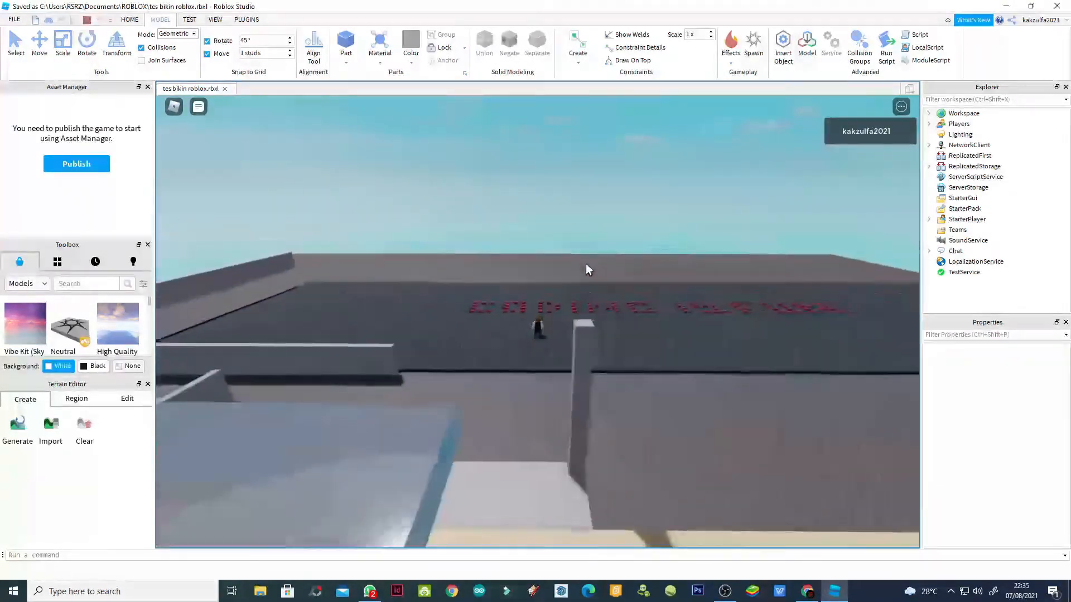
right_click_drag(586, 264, 599, 262)
scroll(570, 260, "up", 3)
scroll(566, 258, "up", 4)
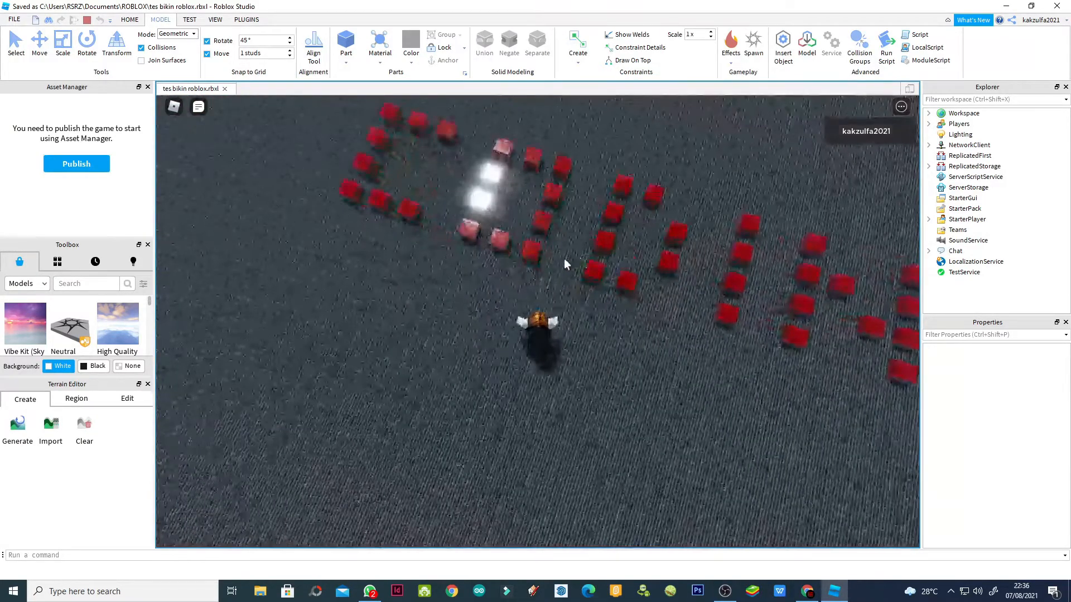
scroll(563, 262, "down", 4)
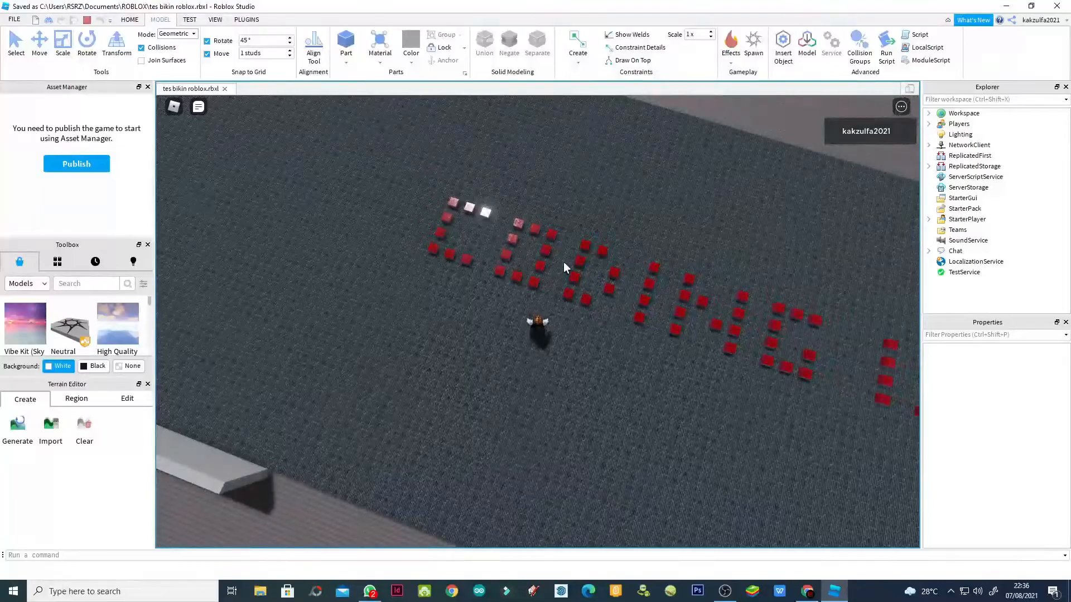
key("d")
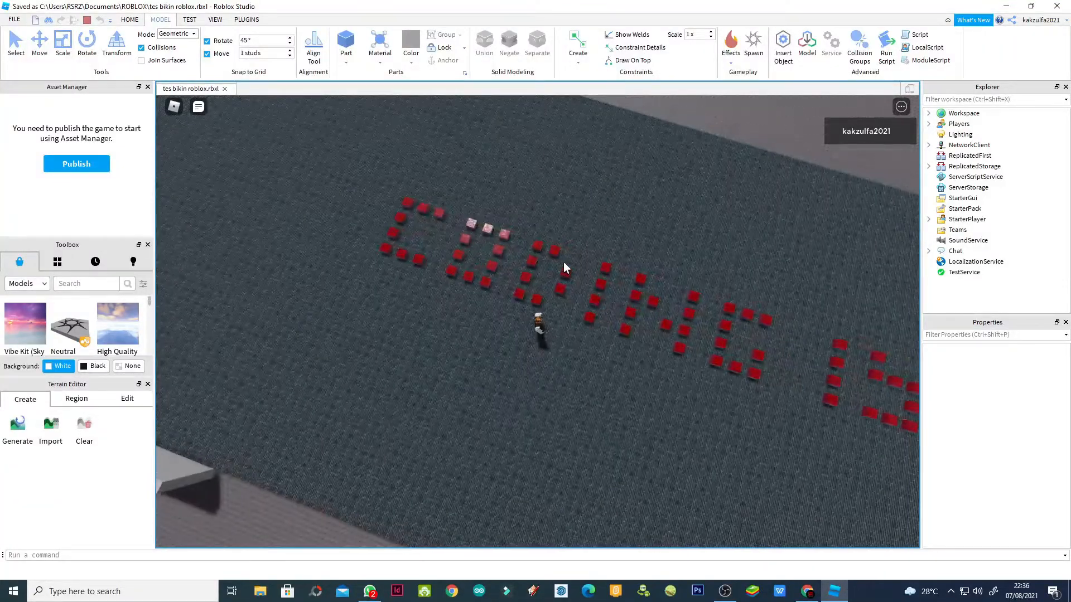
key("d")
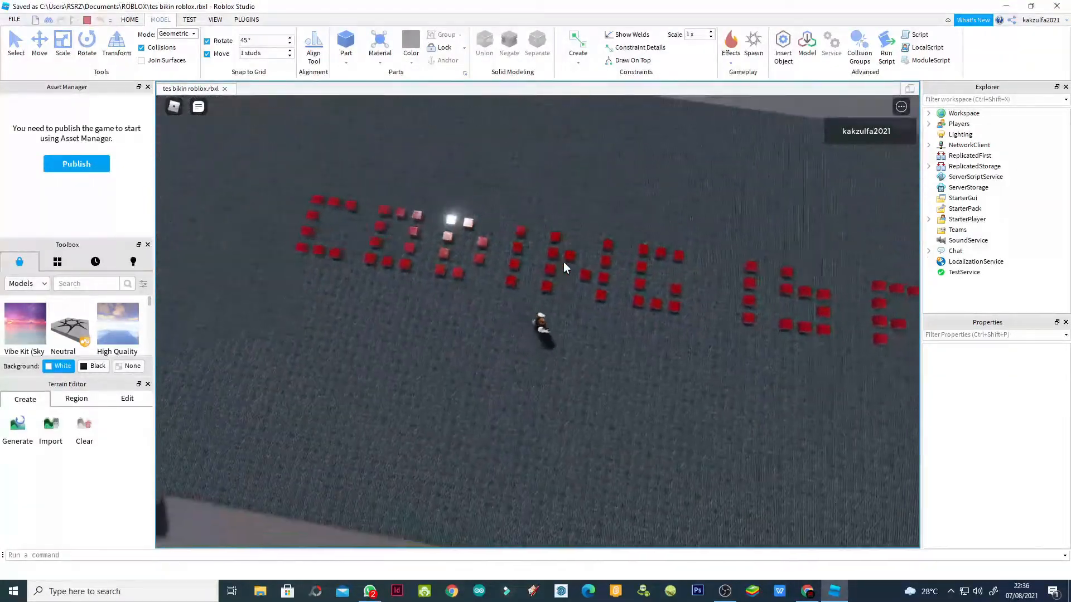
key("d")
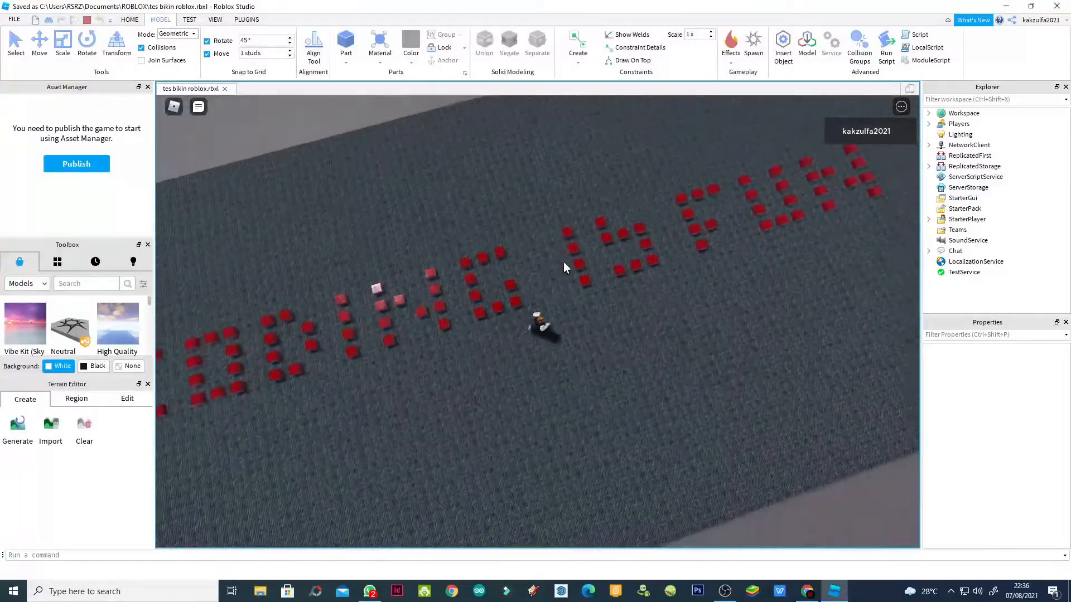
key("d")
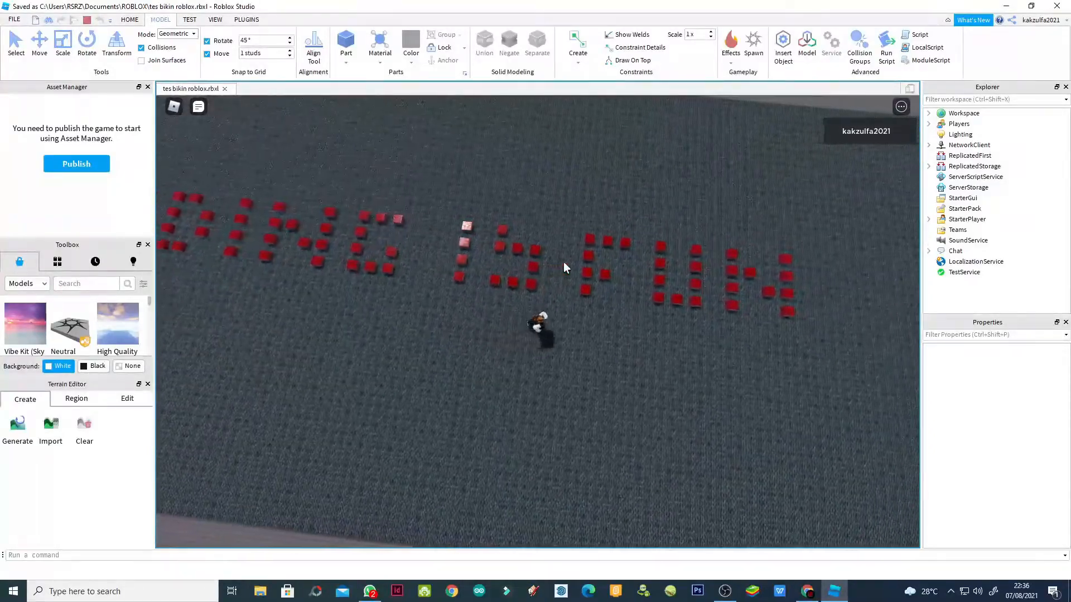
key("d")
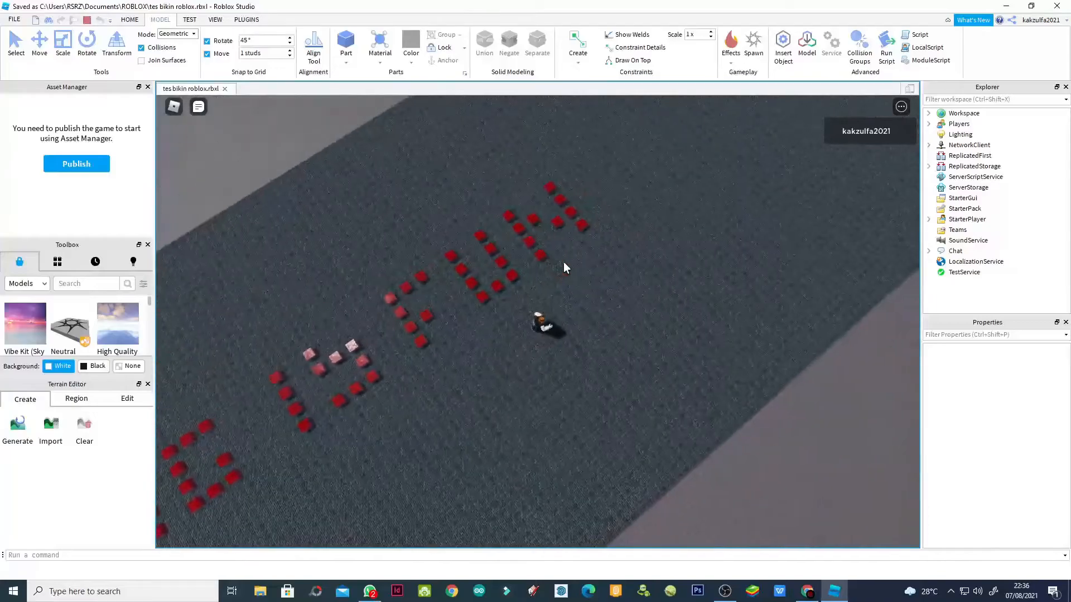
key("d")
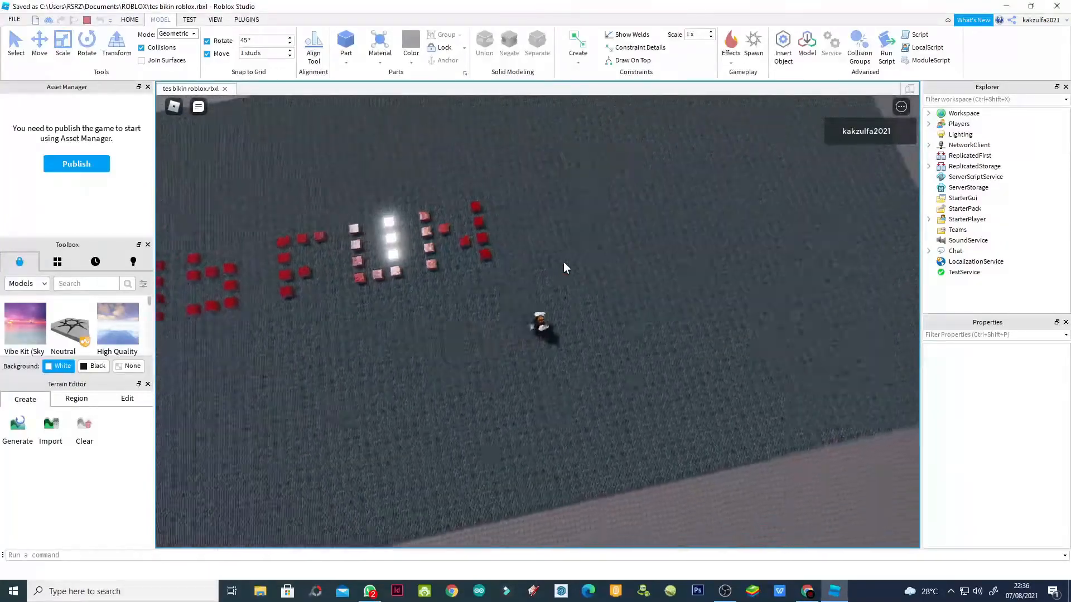
Walk the character off the dark brick floor and across the studded ground to the corner of the large beige platform
key("d")
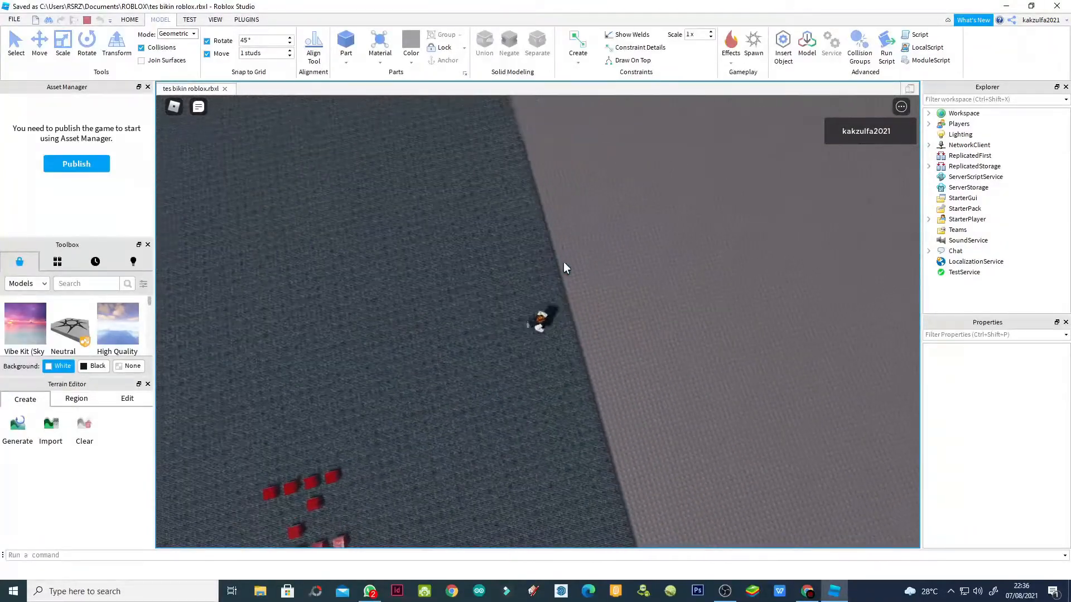
key("d")
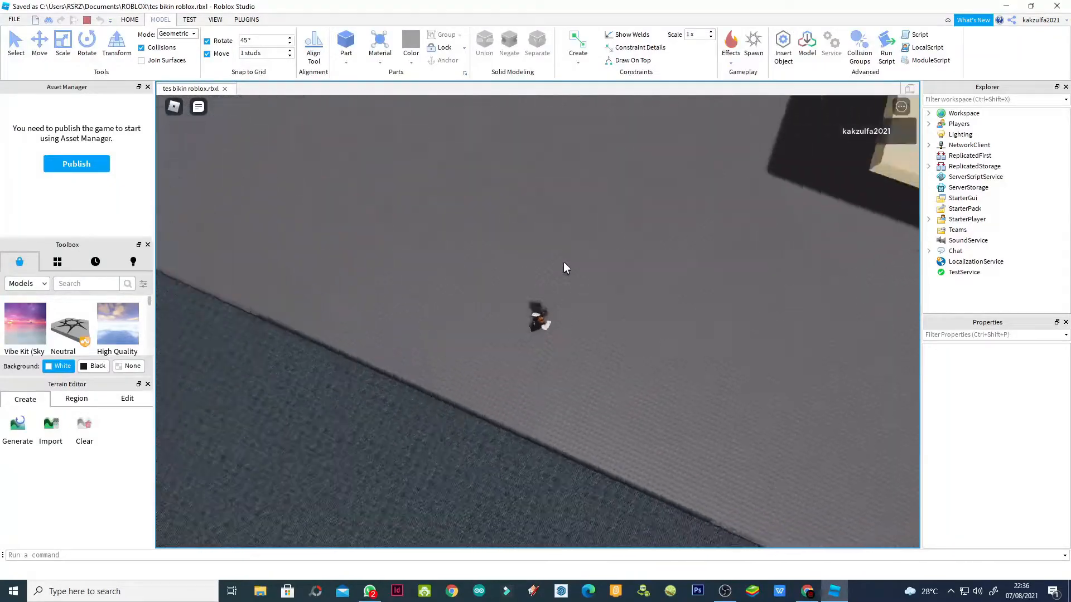
key("d")
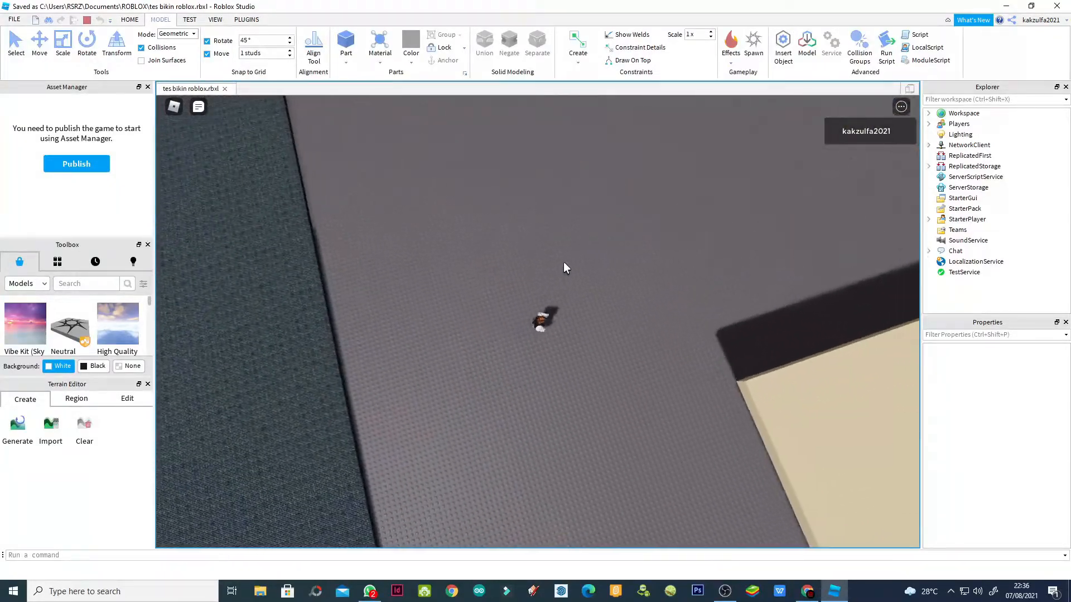
key("d")
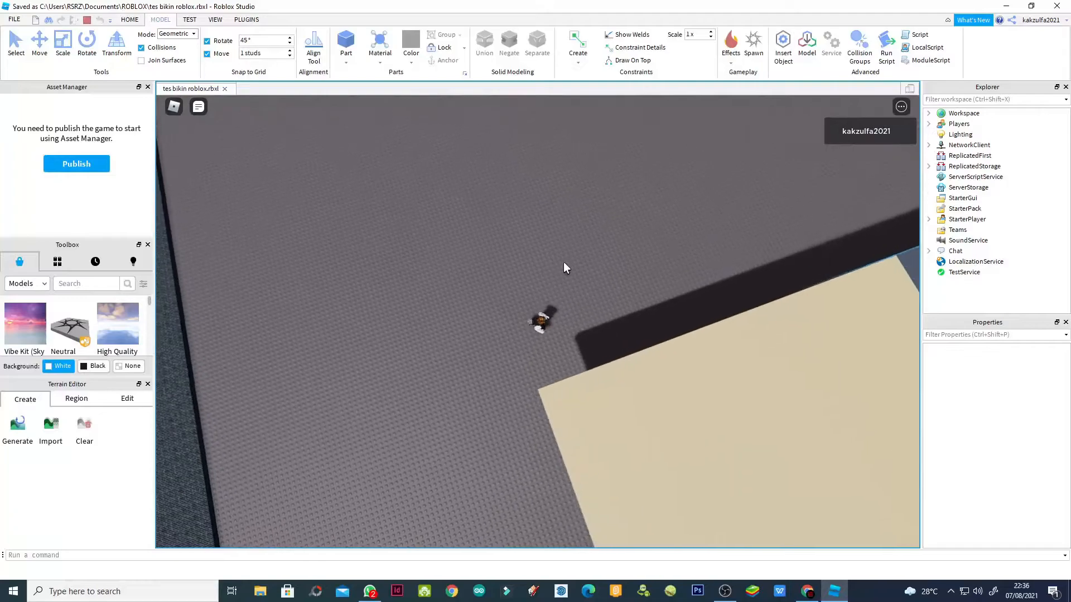
Run the character around the corner of the large beige platform and along its shaded edge to the blue glass block
key("w")
key("Right")
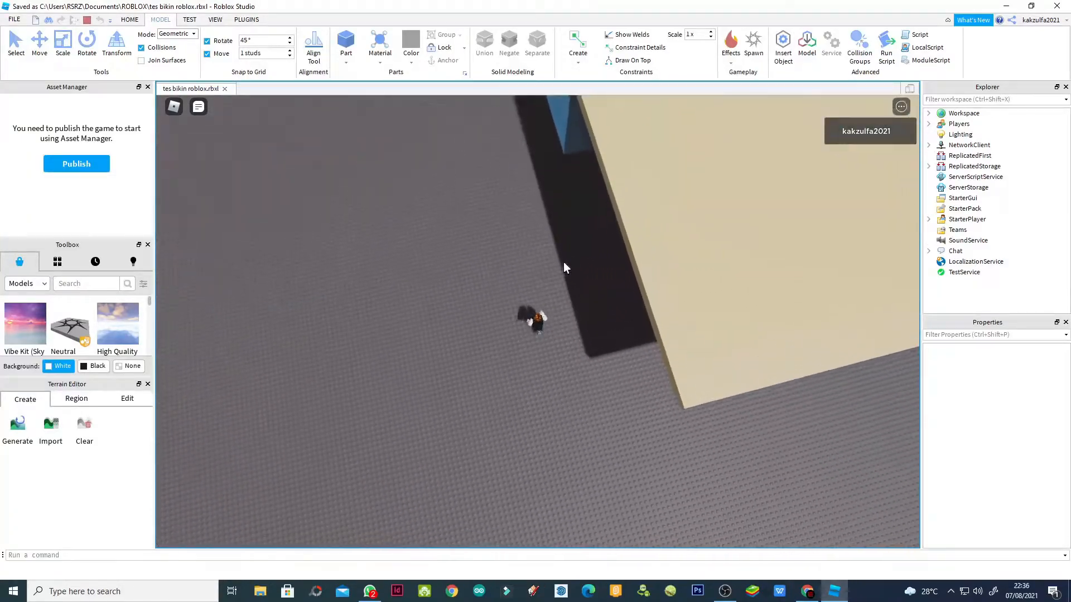
key("Left")
key("w")
key("Right")
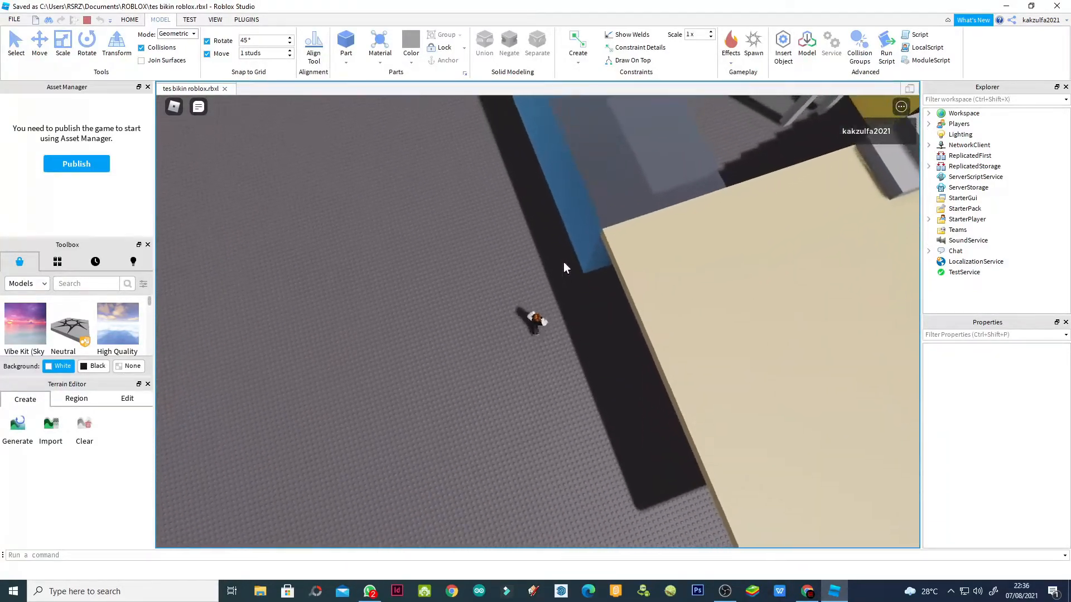
key("w")
key("Right")
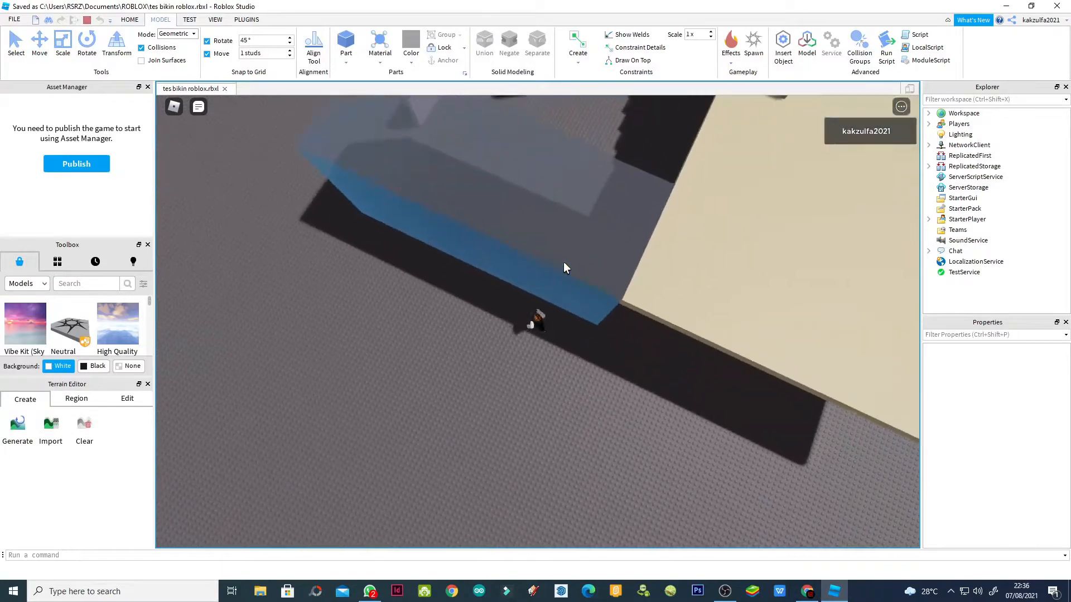
Run the character along the full length of the blue glass block and around its far corner
key("w")
key("Left")
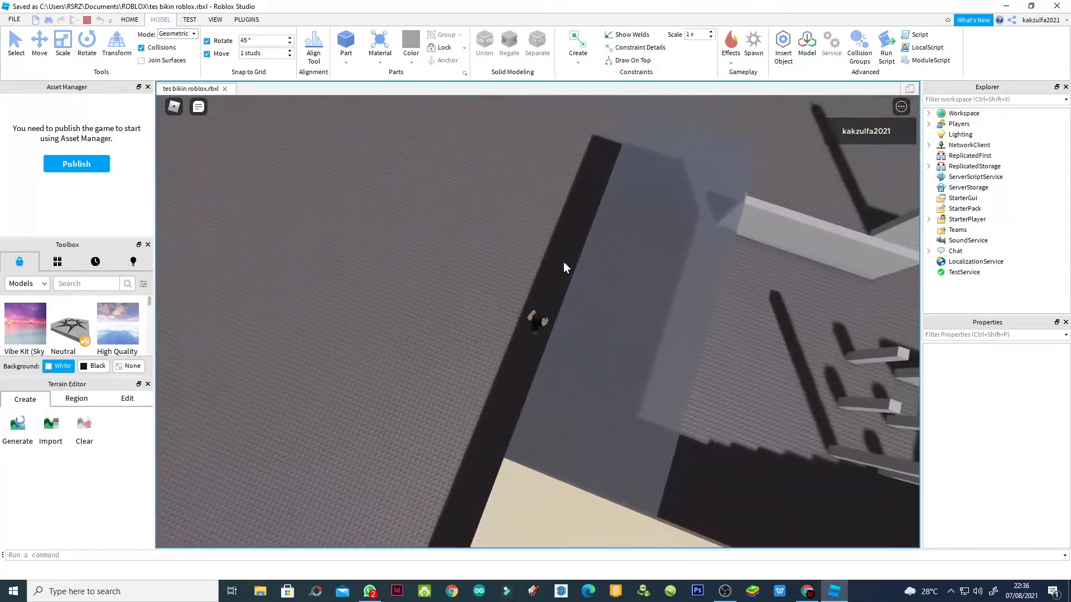
key("Right")
key("w")
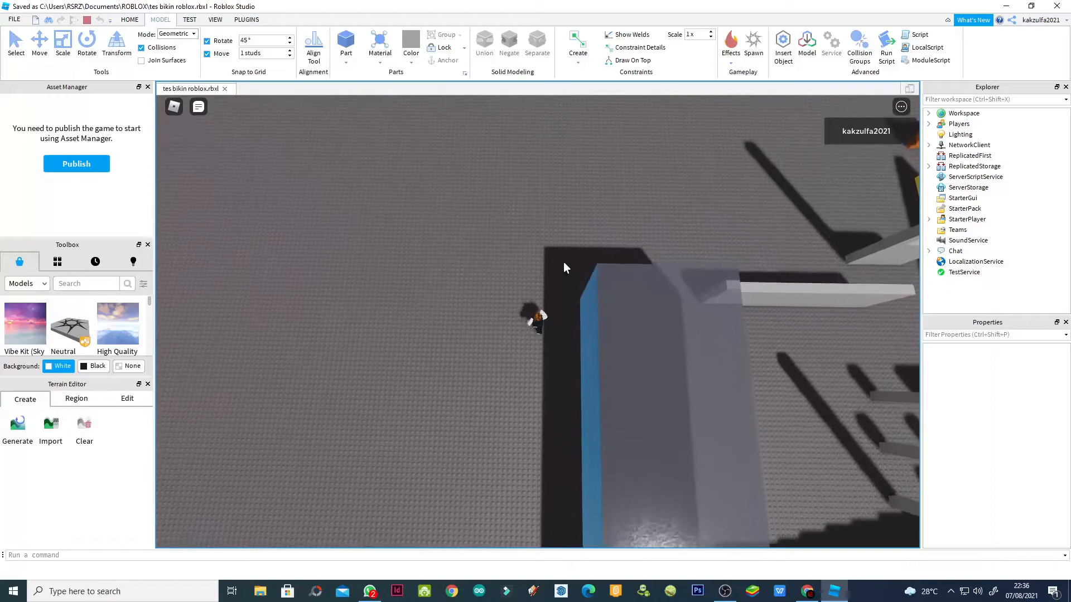
key("Right")
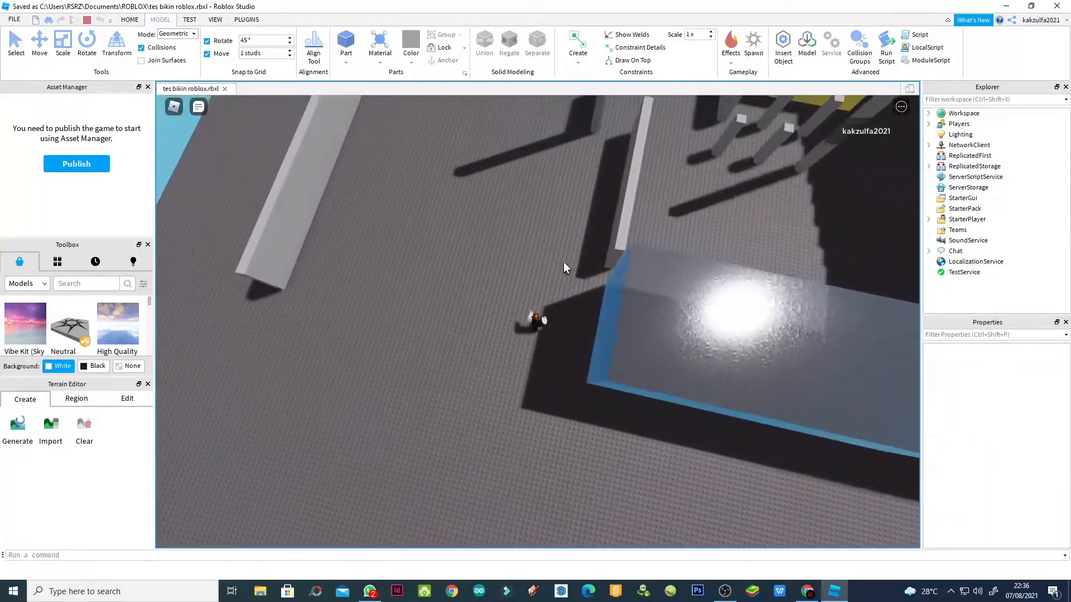
Run the character between the gray walls and through the gap between the yellow and orange walls into the maze
key("Left")
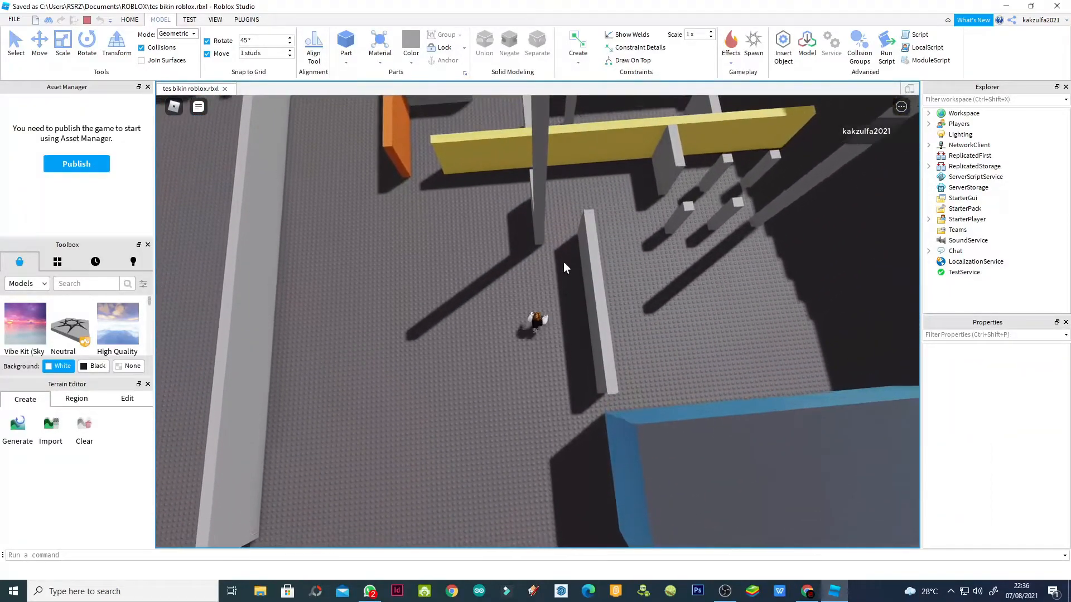
key("Right")
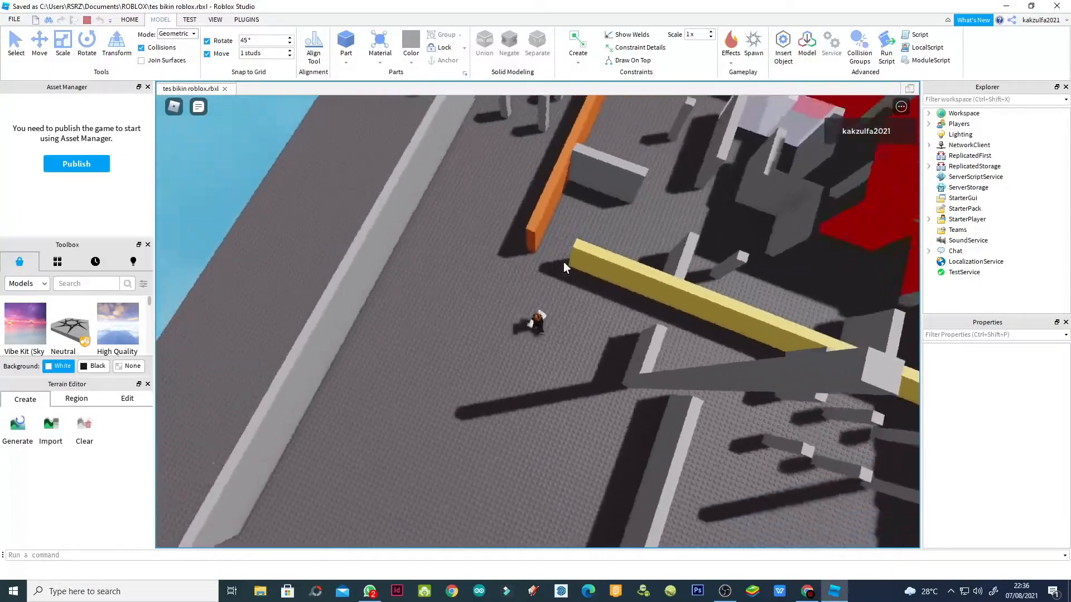
key("Right")
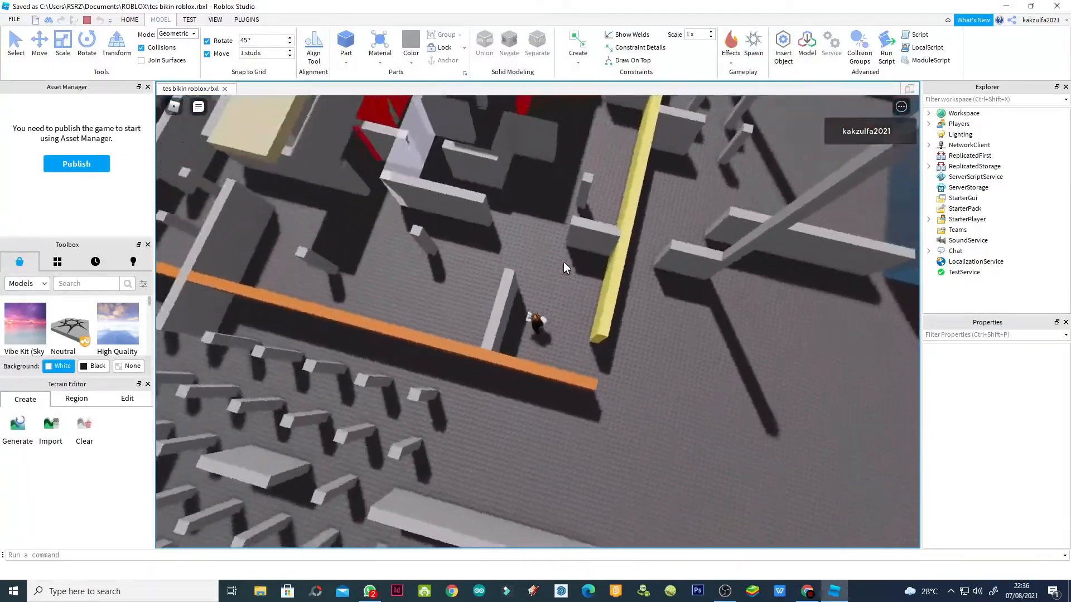
Walk the character through the maze into the small enclosure formed by the lavender wall and gray walls near the red structure
key("w")
key("Left")
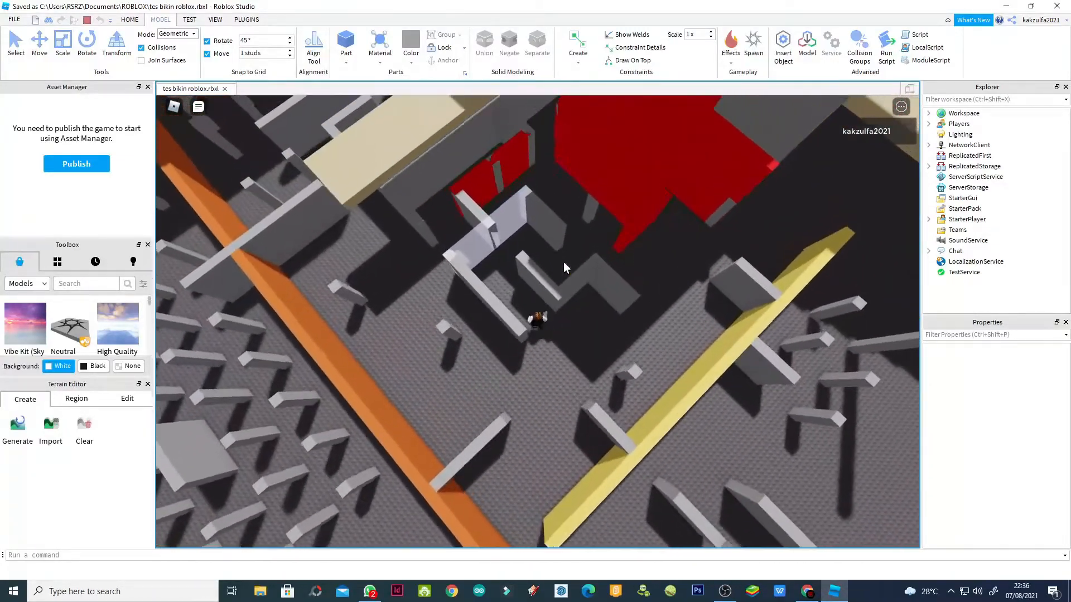
key("Left")
key("Left")
key("Right")
key("w")
key("Left")
key("Right")
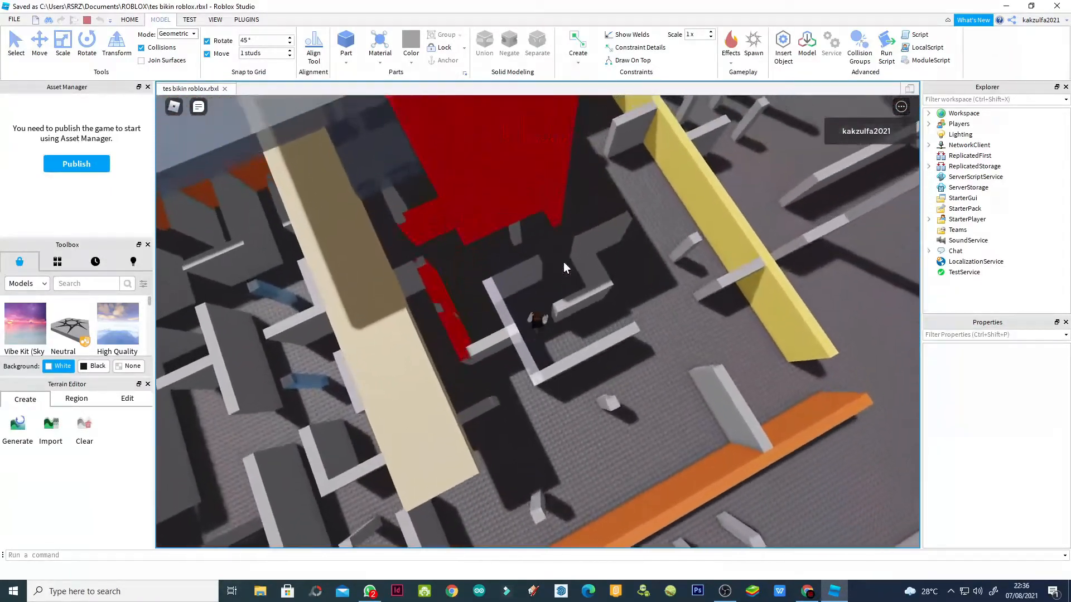
Turn the character around and walk it out of the lavender-walled enclosure to the inner side of the orange wall
key("Right")
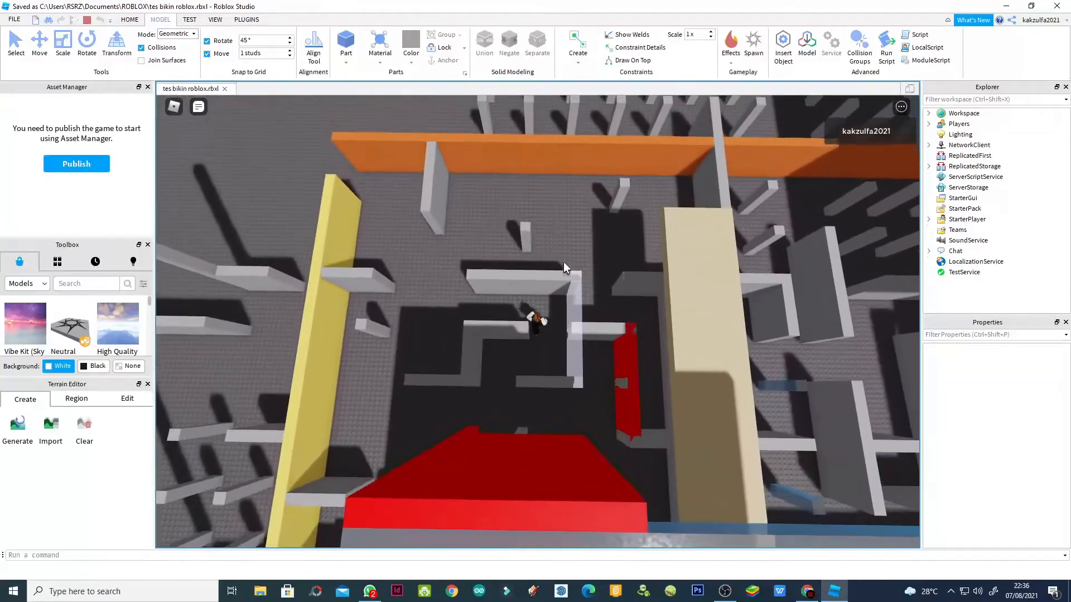
key("Left")
key("w")
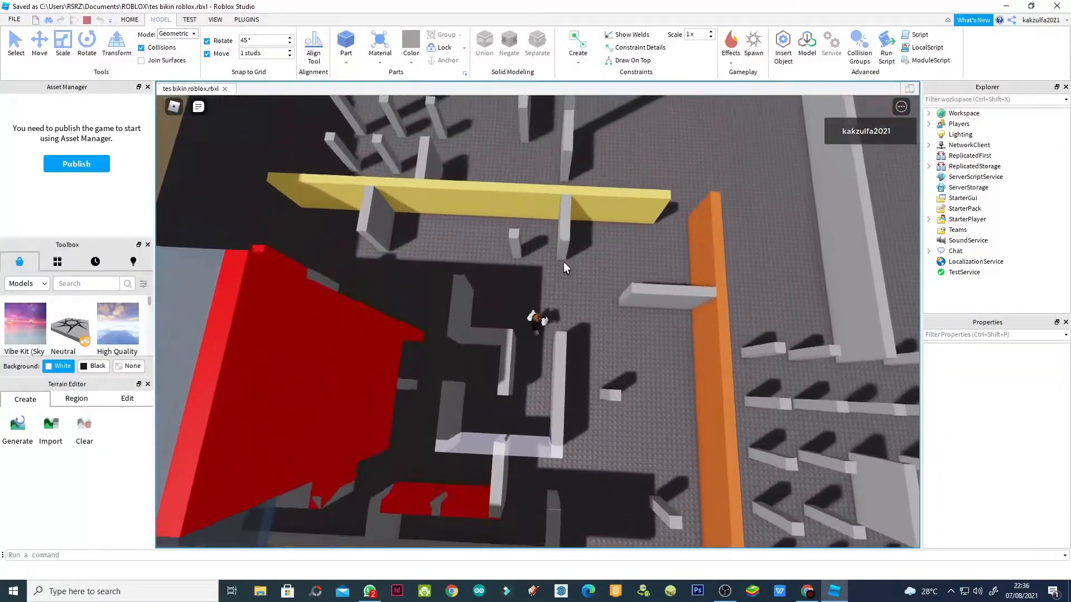
key("Right")
key("Right")
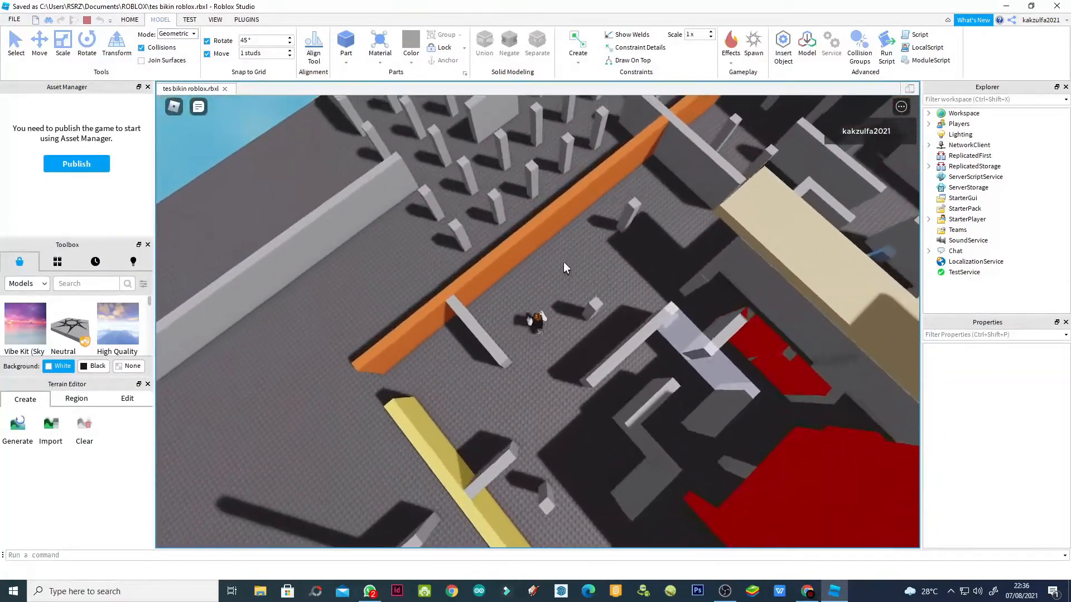
Run the character alongside the orange wall, past the end of the beige beam, to the edge of the glass roof
key("Right")
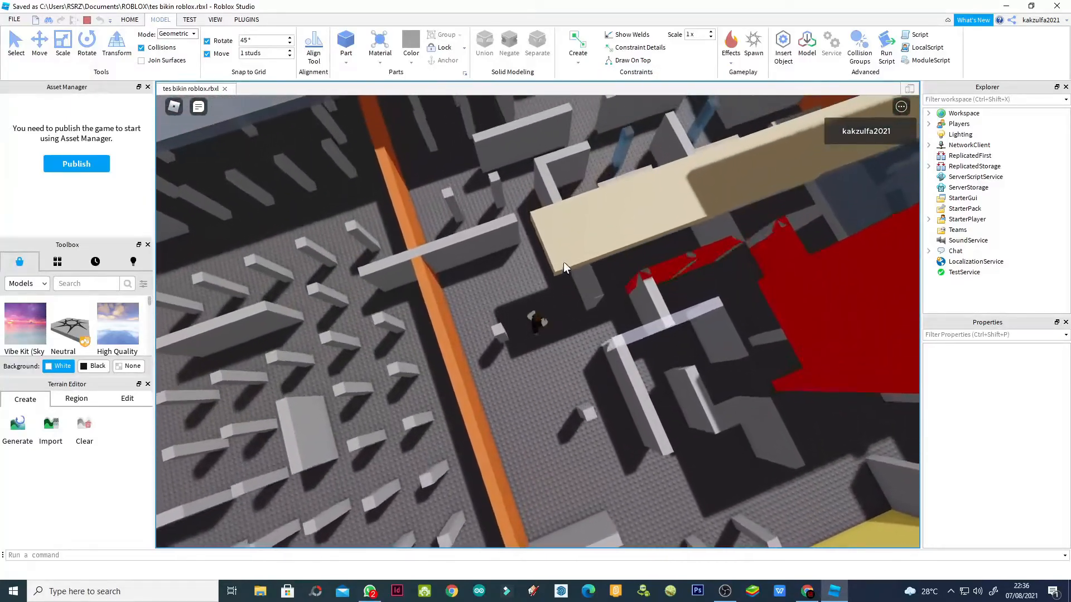
key("Right")
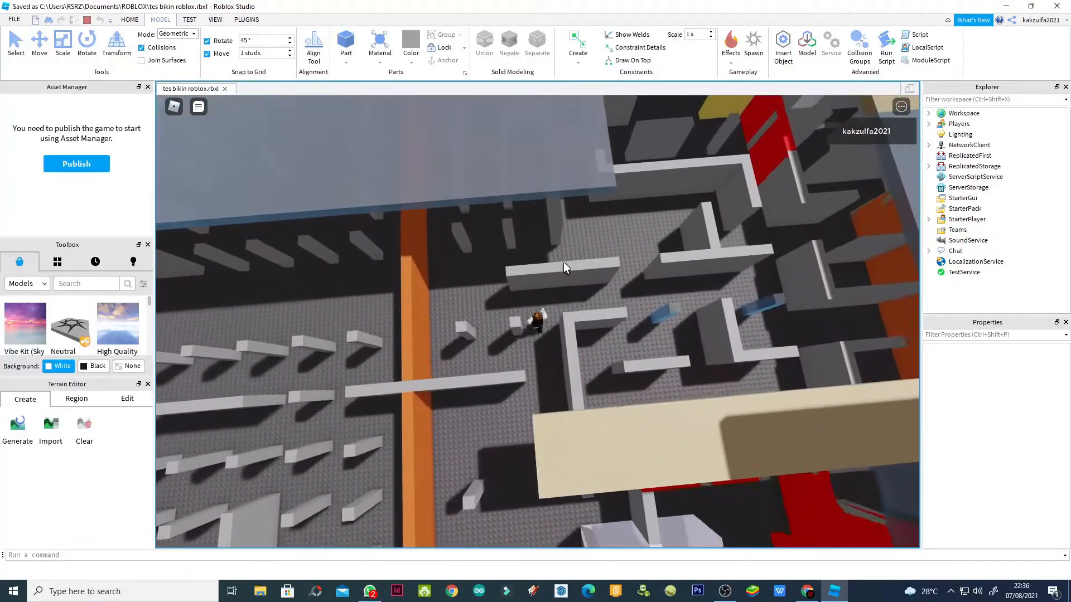
key("Left")
key("w")
key("Right")
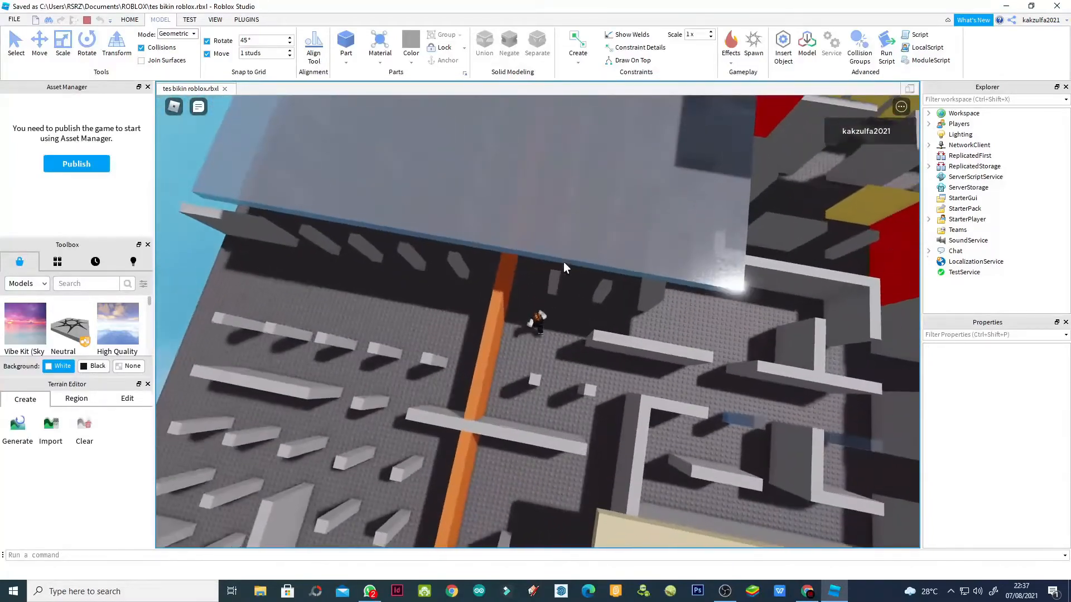
Run the character under the glass roof along the orange wall and out onto the open studded ground
key("w")
key("Right")
key("Left")
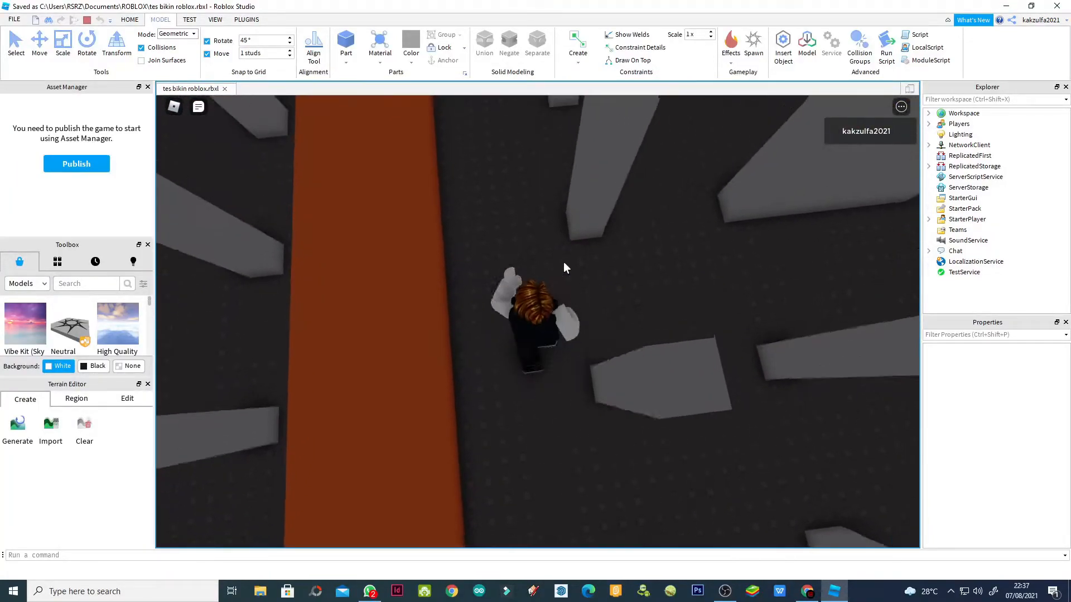
key("w")
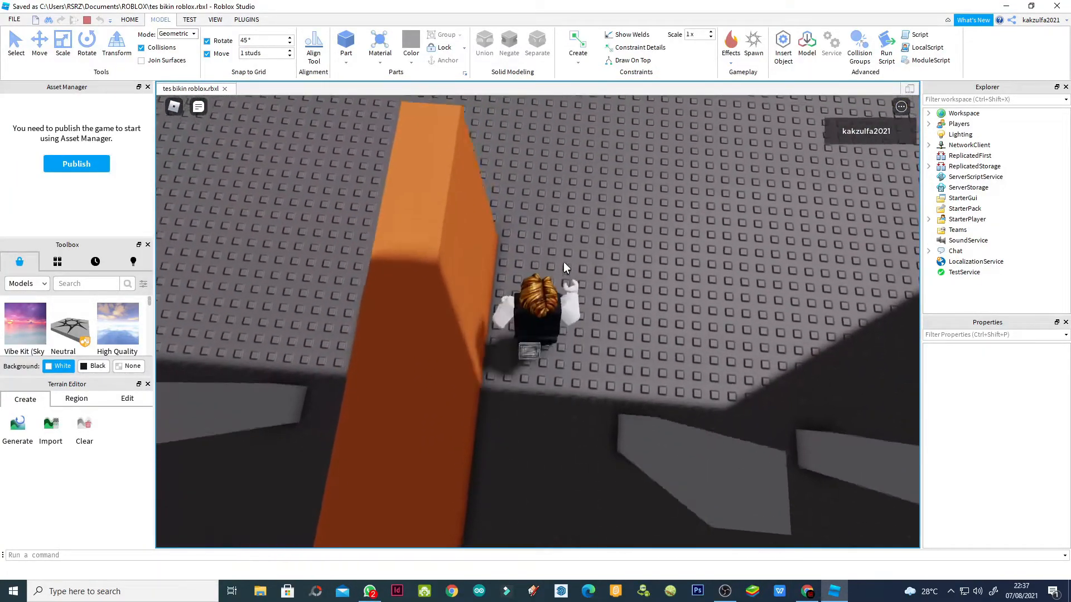
key("w")
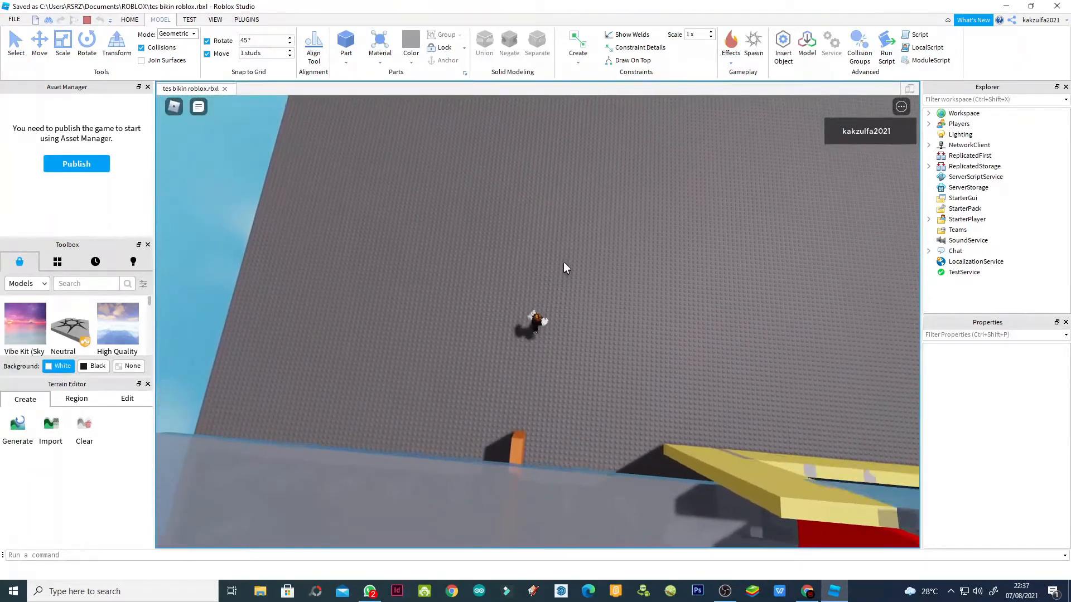
Run the character across the open ground toward the yellow wall and turn it to view the building's outer side
key("Right")
key("w")
key("Right")
key("Left")
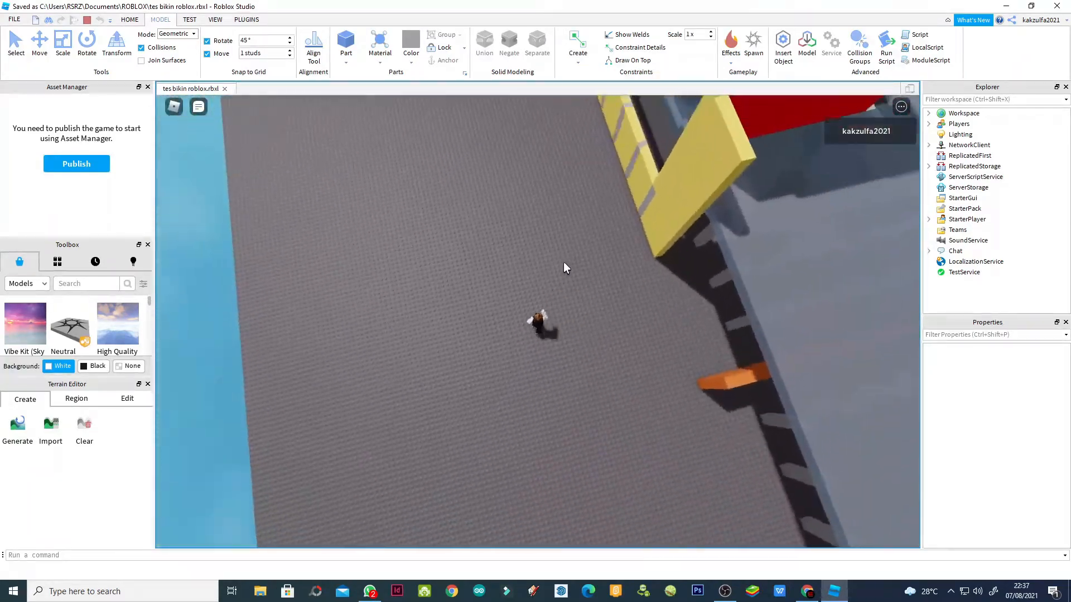
key("Right")
key("s")
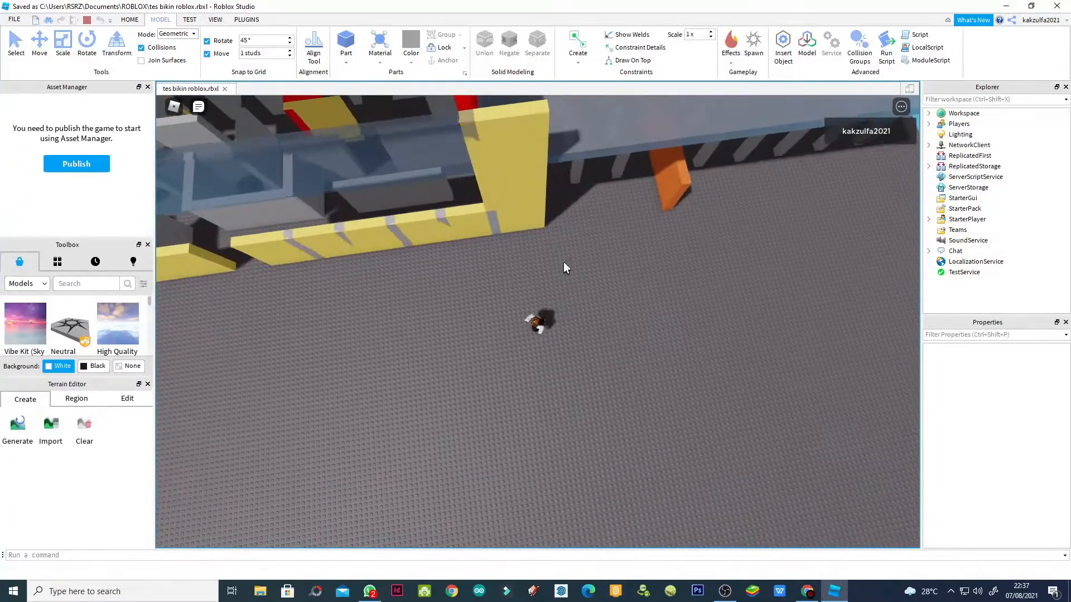
key("s")
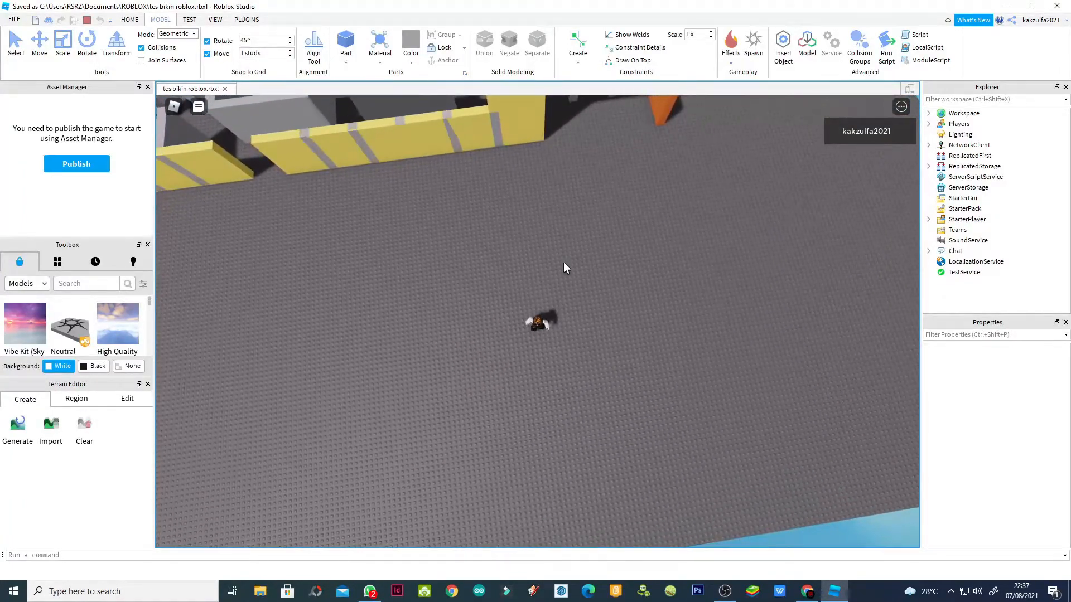
key("w")
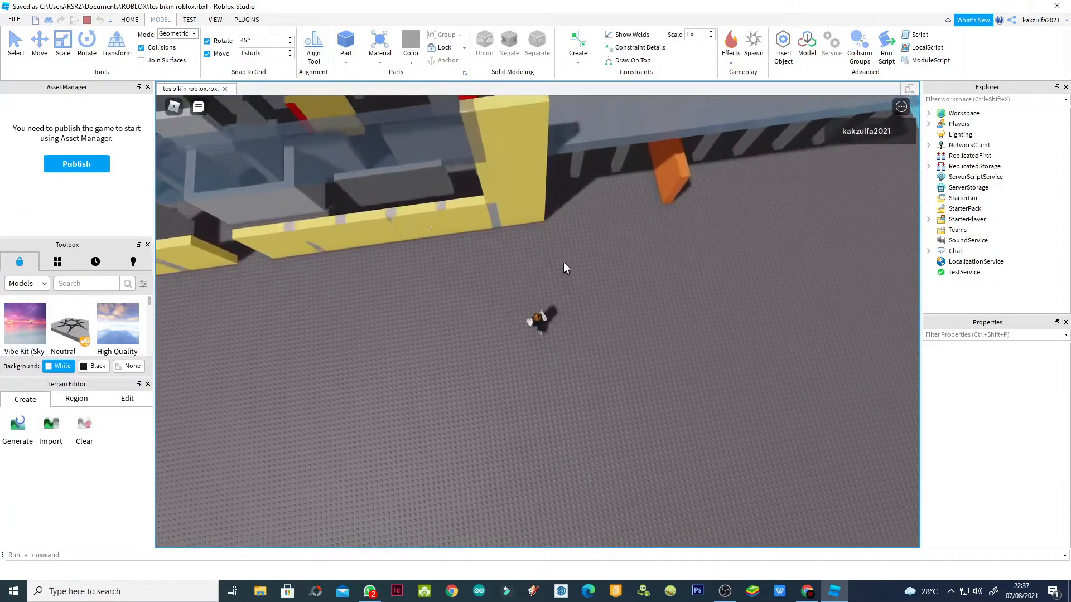
Run the character along the outside of the yellow wall, past the gap between its two sections
key("Left")
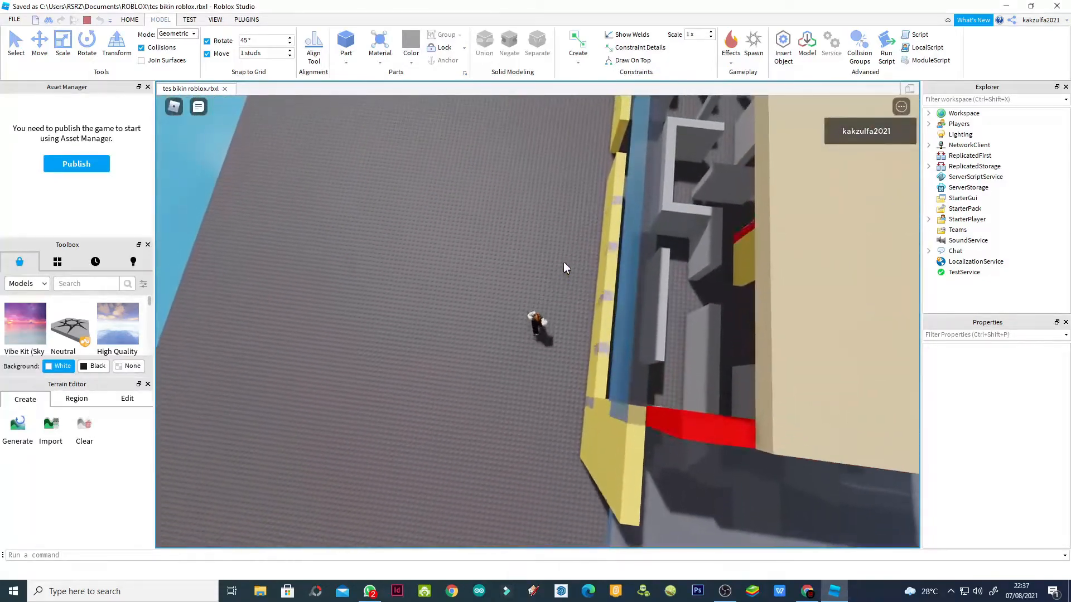
key("Right")
key("w")
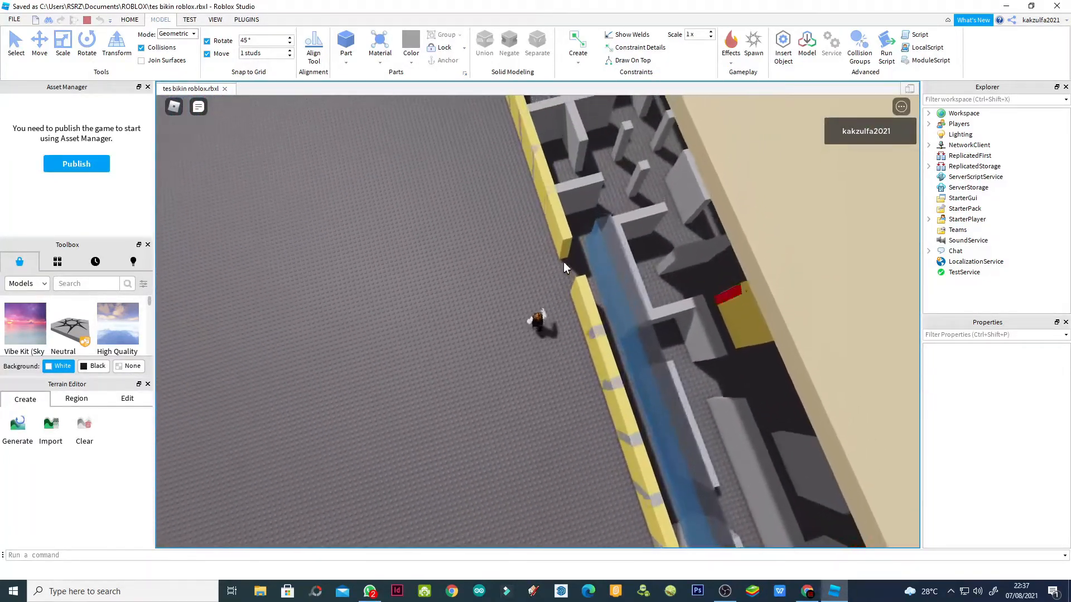
key("Left")
key("w")
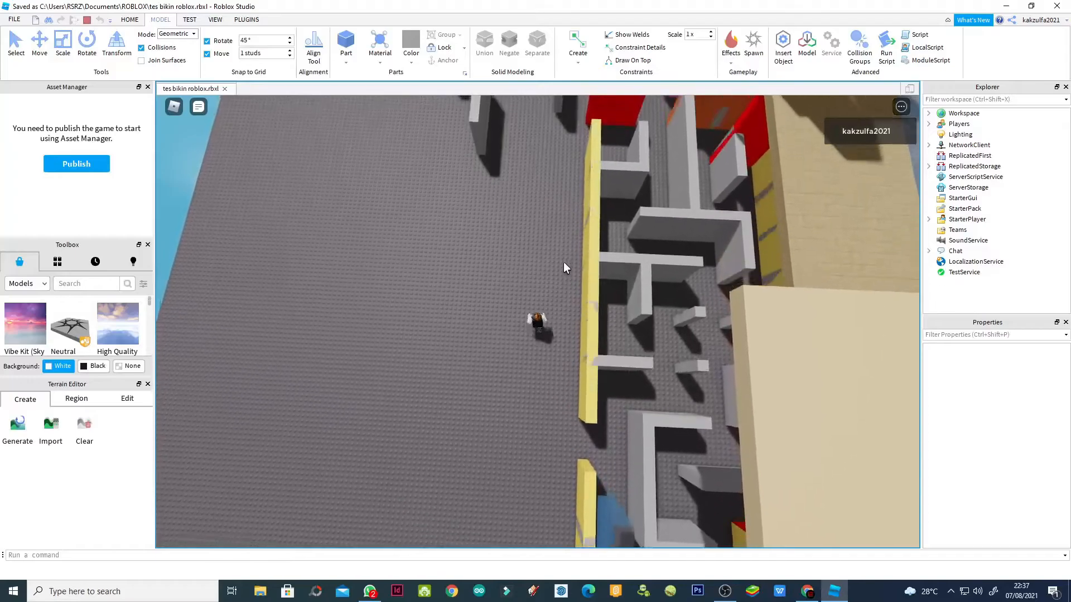
Run the character beyond the end of the yellow wall and past the red block onto the star-marked spawn pad
key("w")
key("Right")
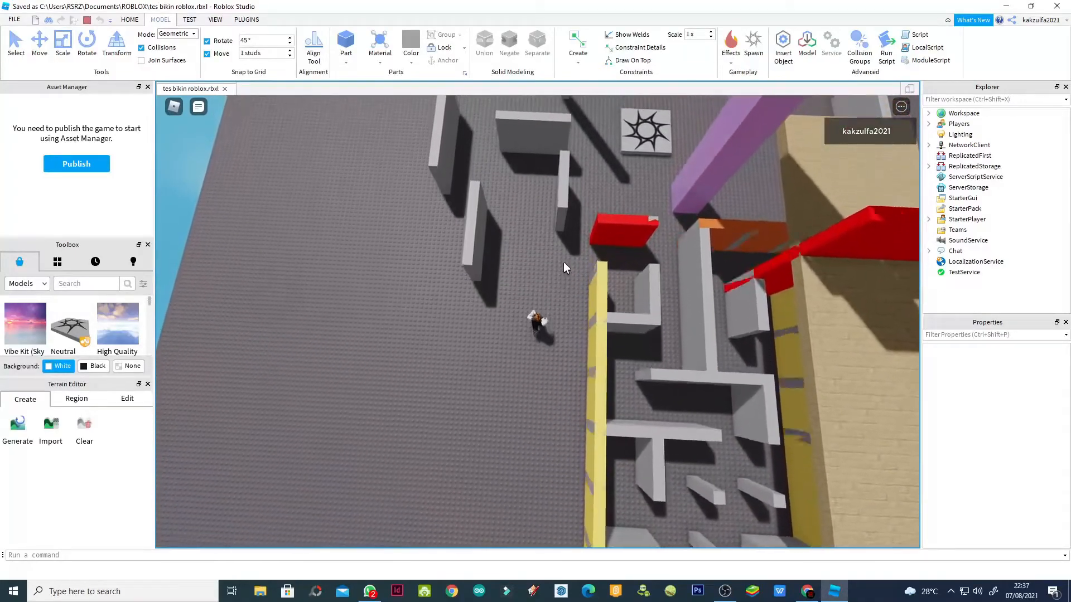
key("Left")
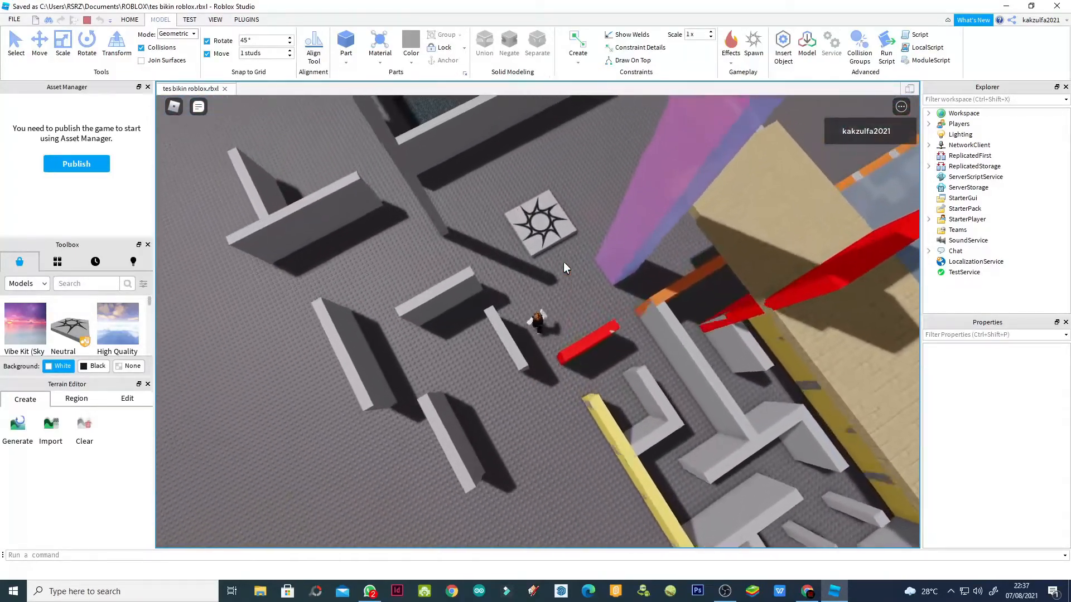
key("w")
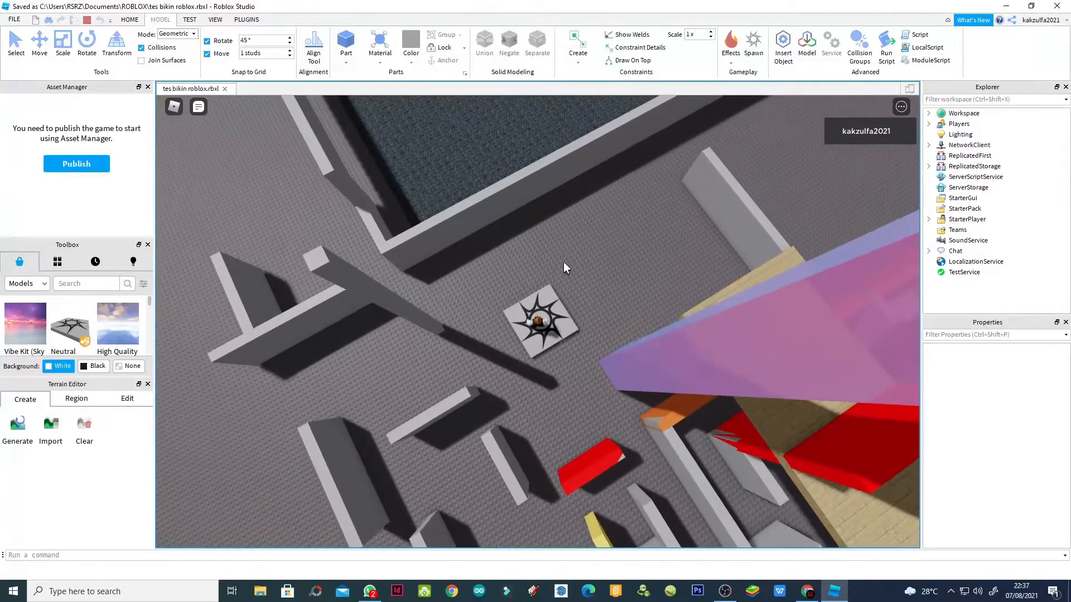
Look around the map from the spawn pad by turning the view around the character
key("Right")
key("Right")
key("Left")
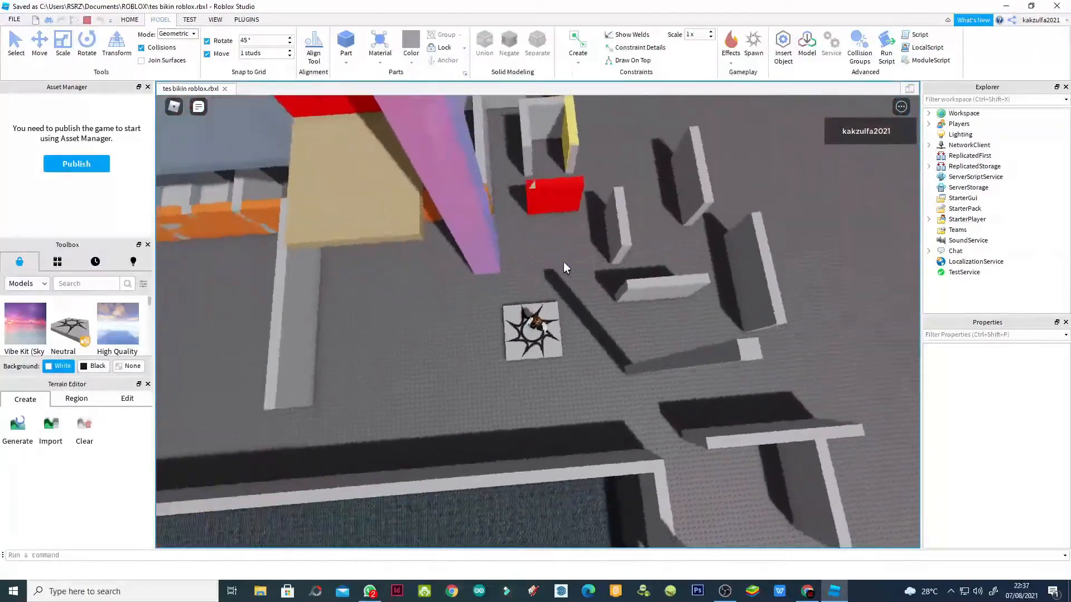
key("Left")
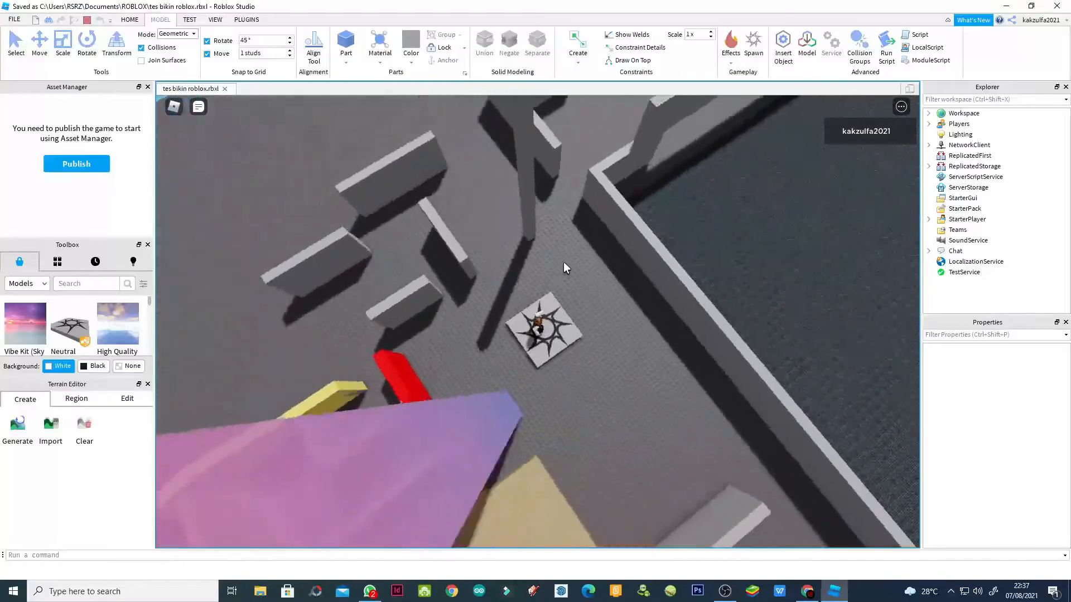
key("Left")
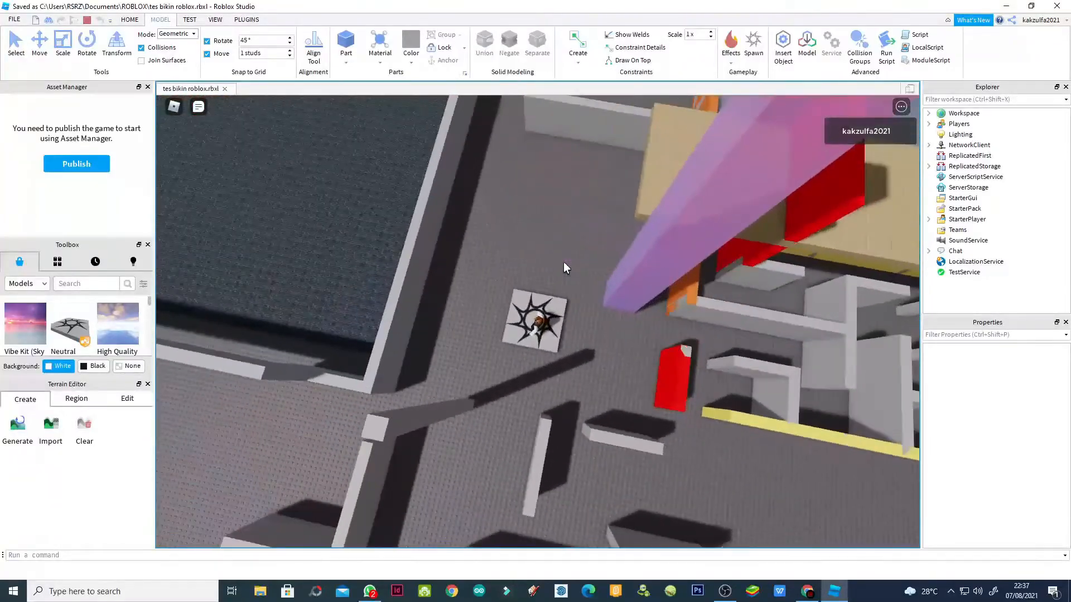
Run the character off the spawn pad and along the low gray wall bordering the dark brick floor
key("Left")
key("Up")
key("Right")
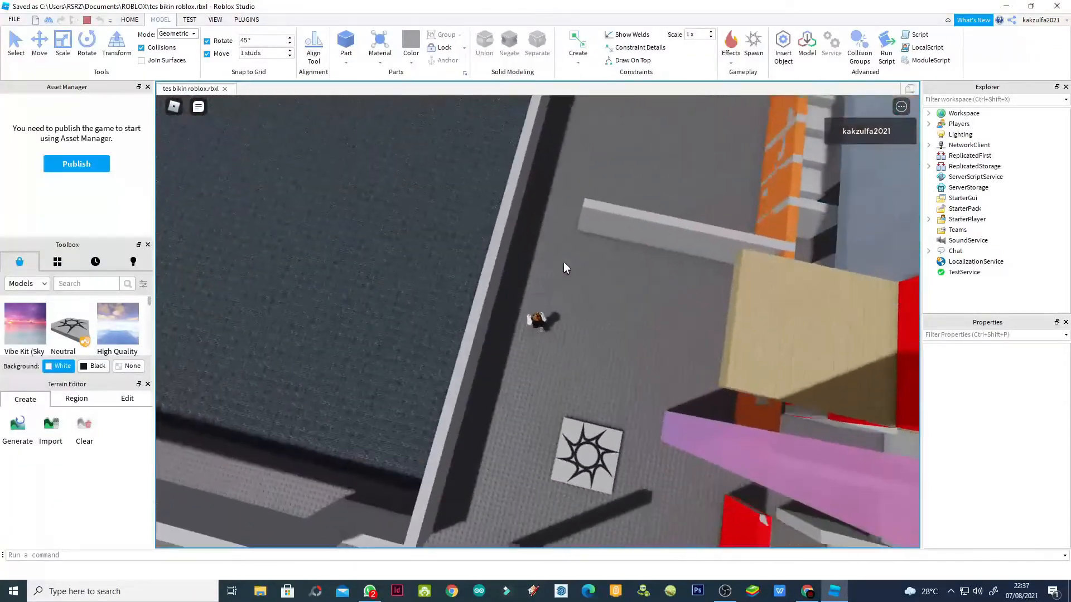
key("Up")
key("Right")
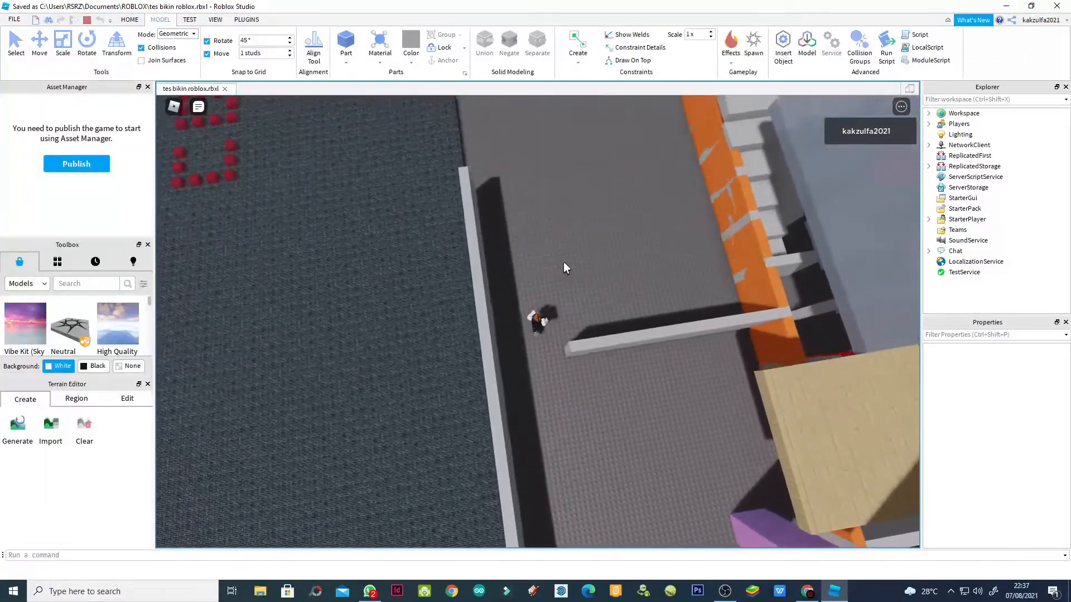
Run the character past the end of the low gray wall and alongside the orange wall toward the tan platform
key("Up")
key("Right")
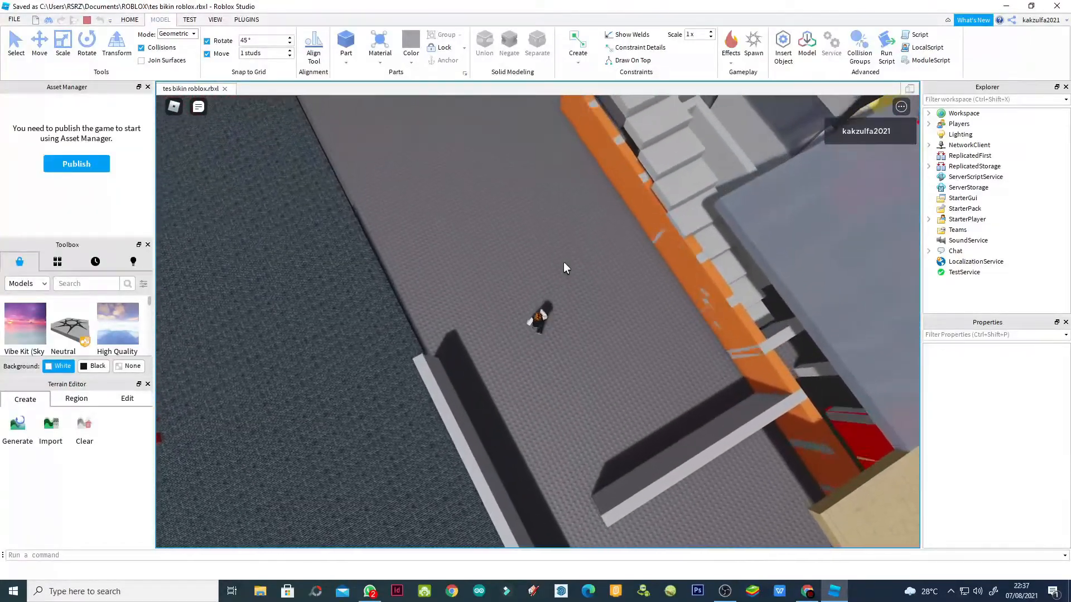
key("Left")
key("Up")
key("Right")
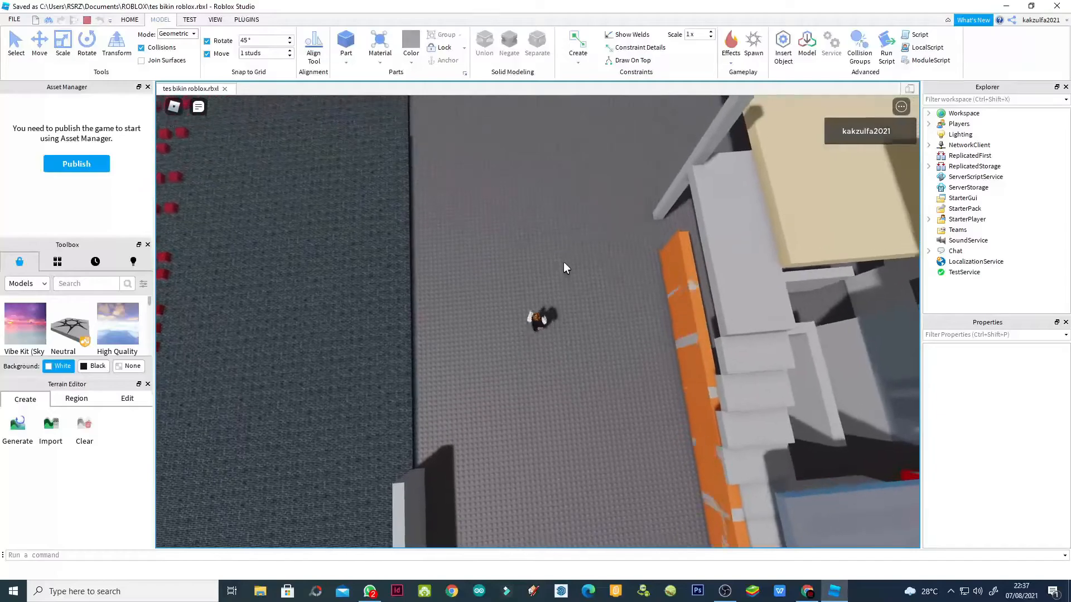
key("Up")
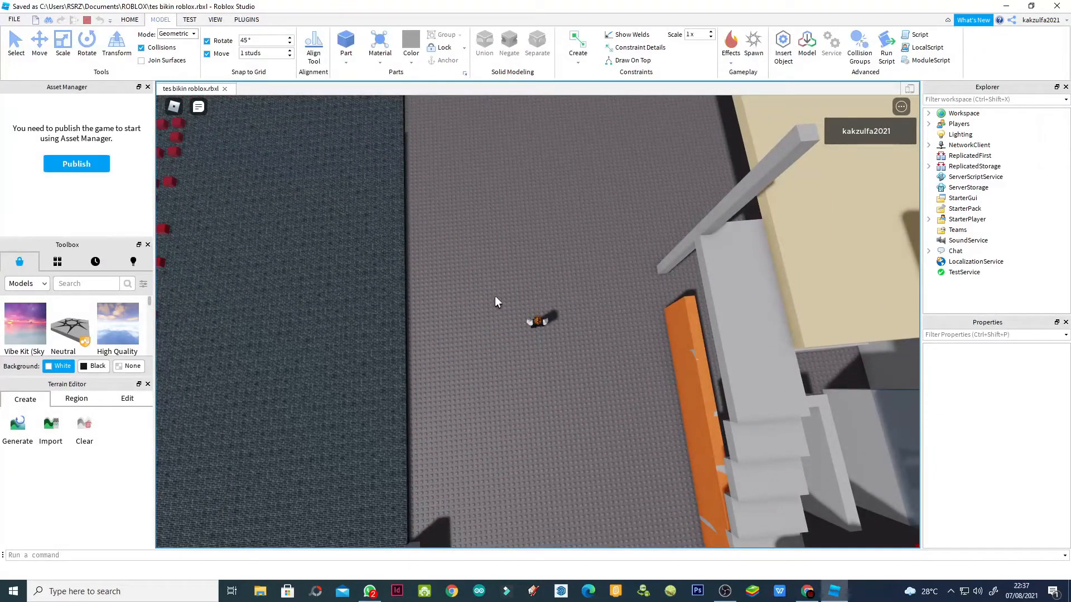
Bring the view close behind the character while turning and jumping on the dark brick floor
scroll(524, 280, "up", 8)
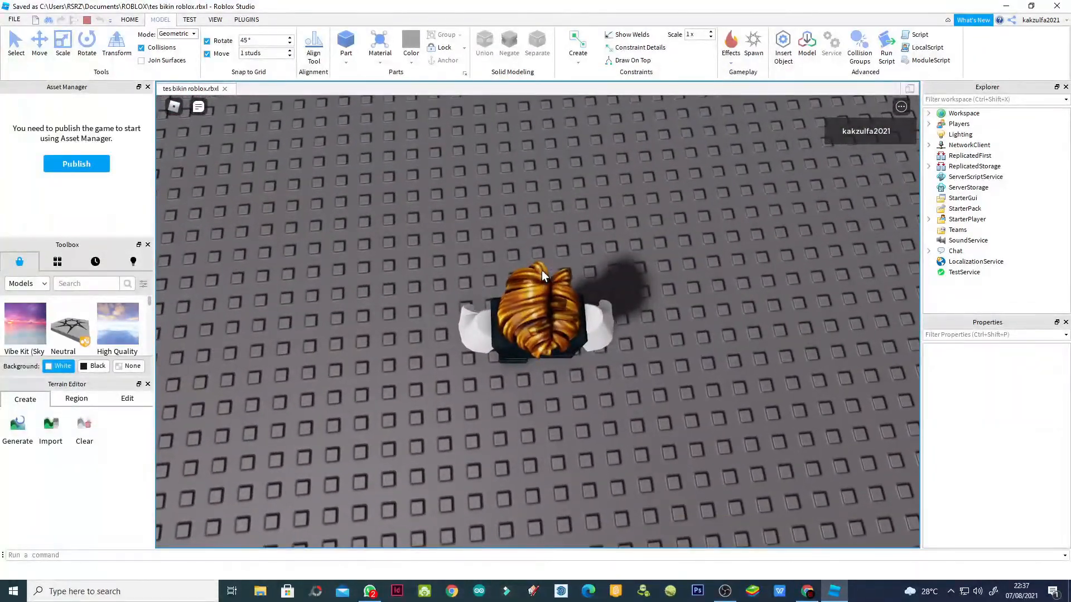
key("Right")
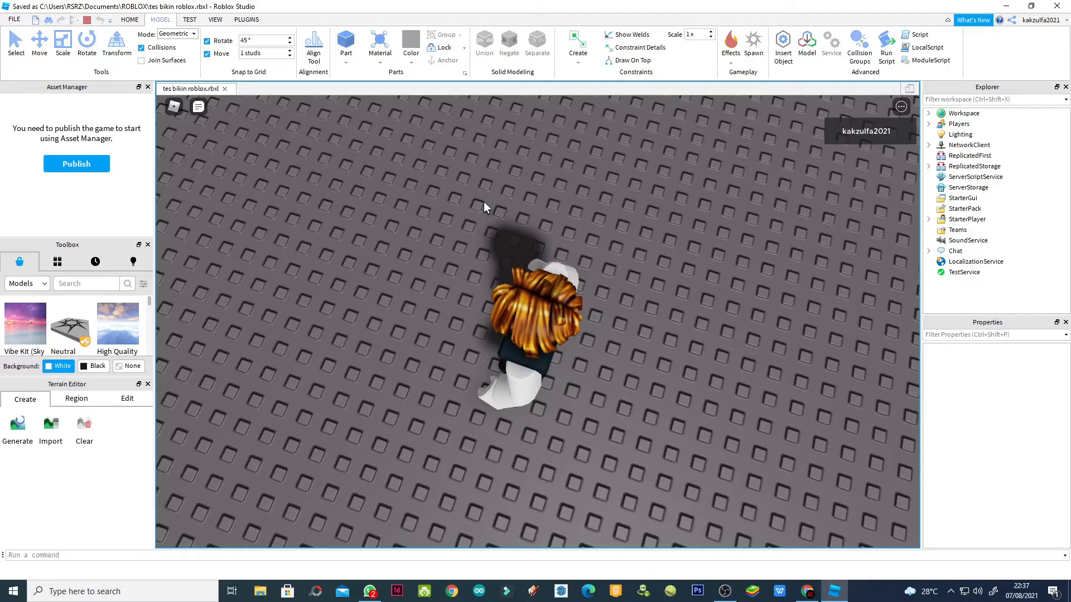
key("space")
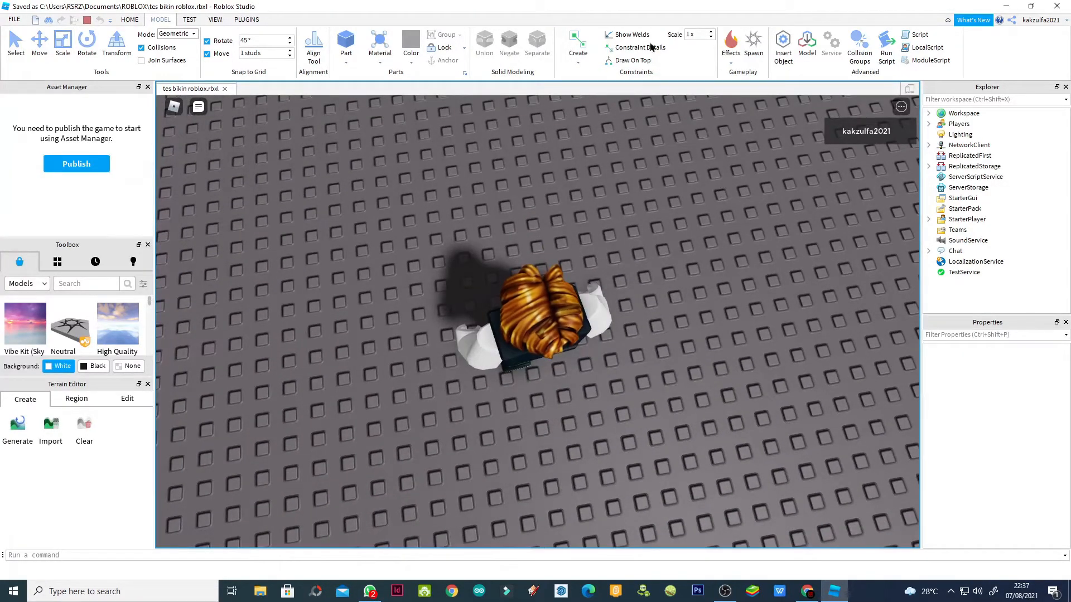
right_click_drag(640, 217, 640, 216)
Run the character past the gray post and under the tan roof, following the yellow wall into the maze
key("Left")
key("Up")
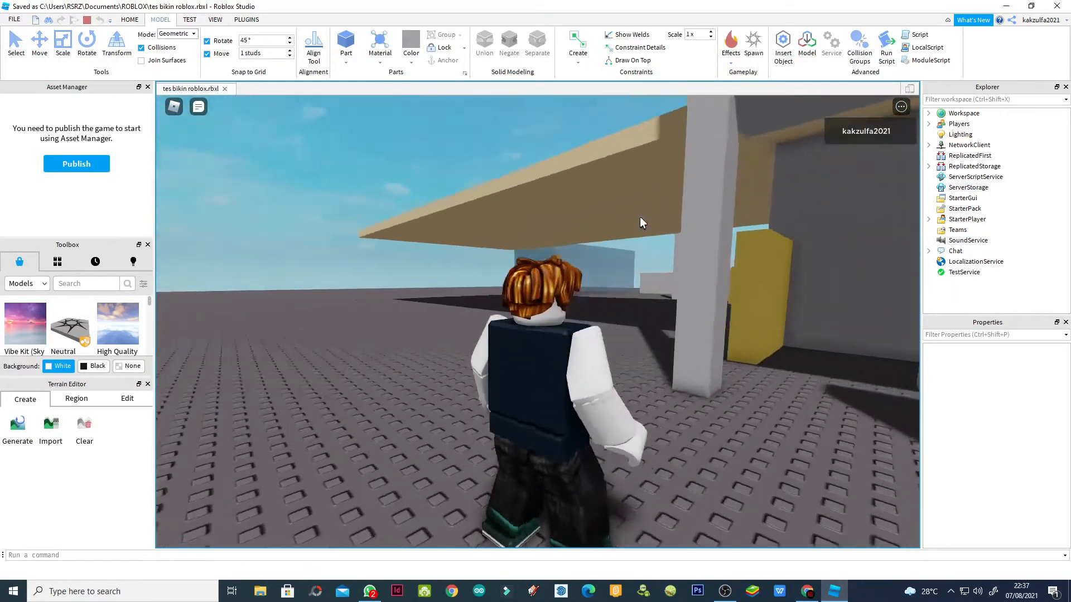
key("Right")
key("Left")
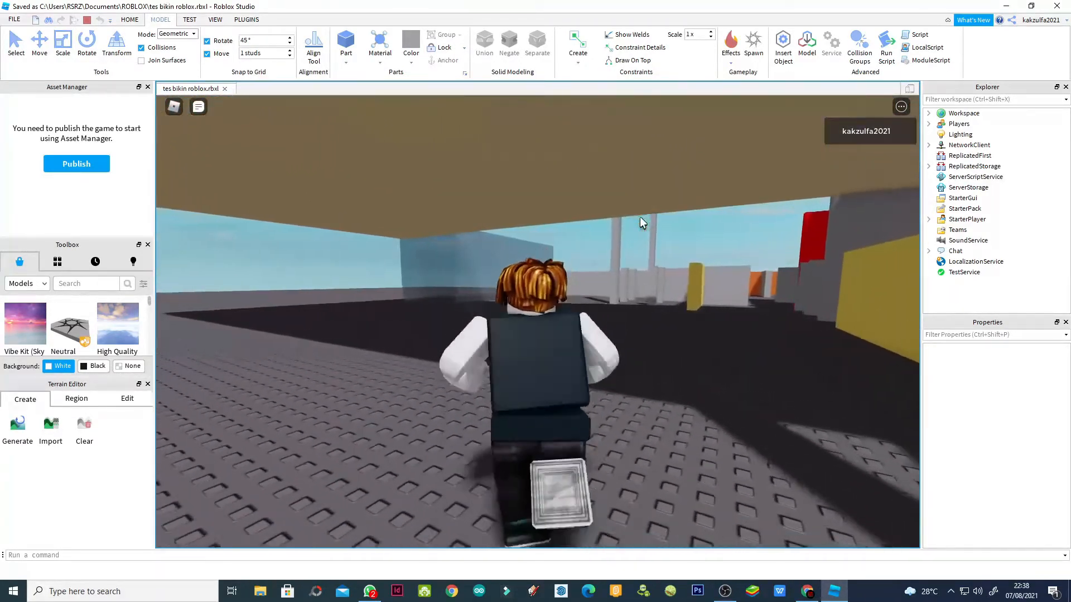
key("Right")
key("Right")
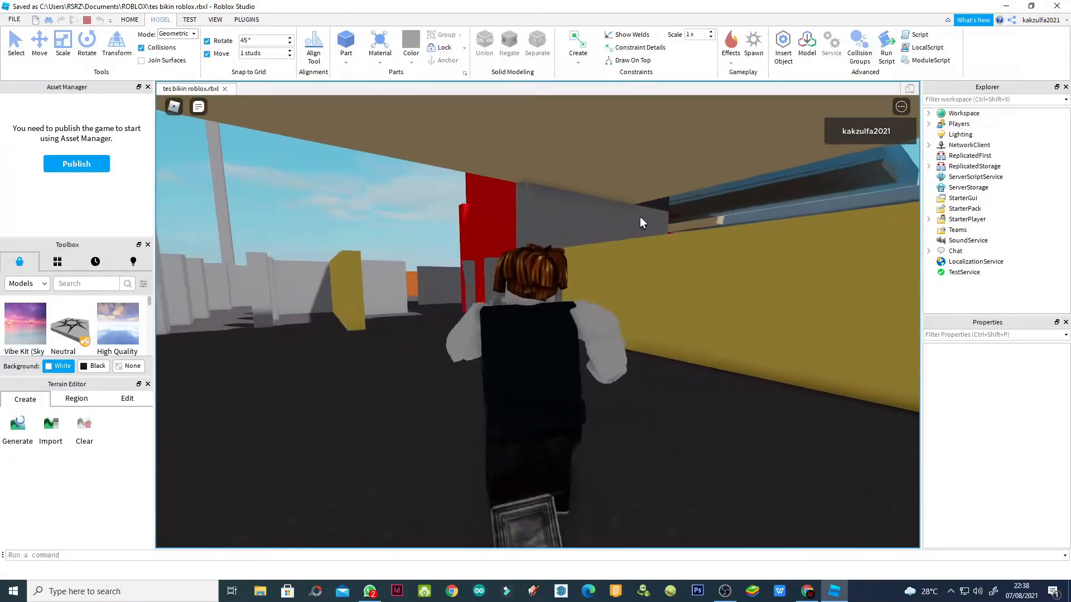
Run the character past the freestanding yellow block and around the red wall into the gray corridor
key("Left")
key("Right")
key("Left")
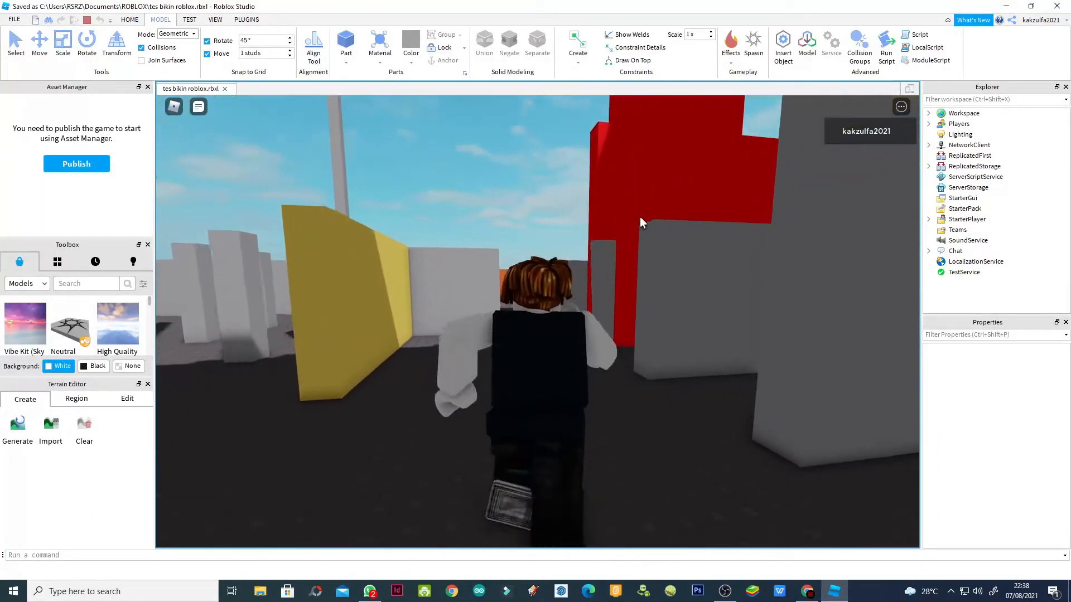
key("Right")
key("Left")
key("Right")
key("Right")
key("Left")
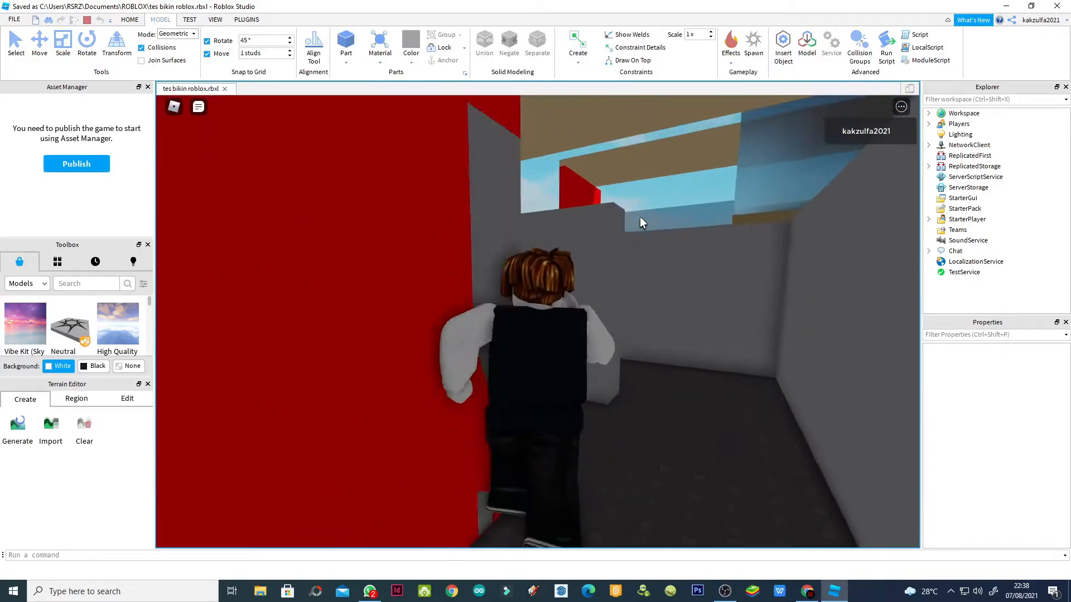
Guide the character through the turns of the gray corridor to the passage bordered by the long red wall
key("Right")
key("Left")
key("Left")
key("w")
key("Right")
key("Left")
key("Left")
key("Left")
key("Right")
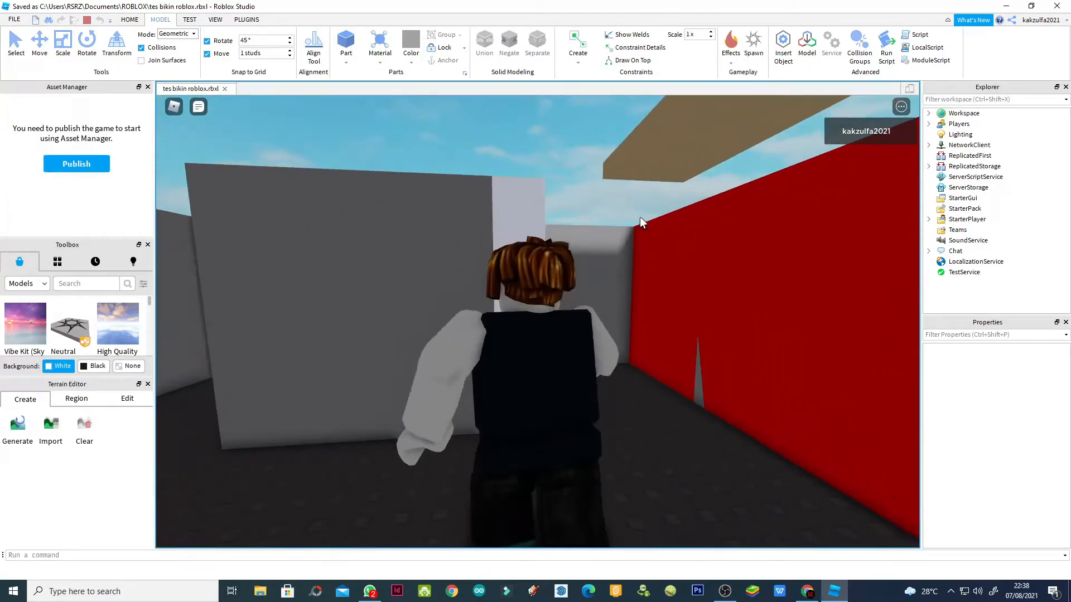
Turn the character back past the red walls and run through the narrow gray corridor to its sunlit end
key("Left")
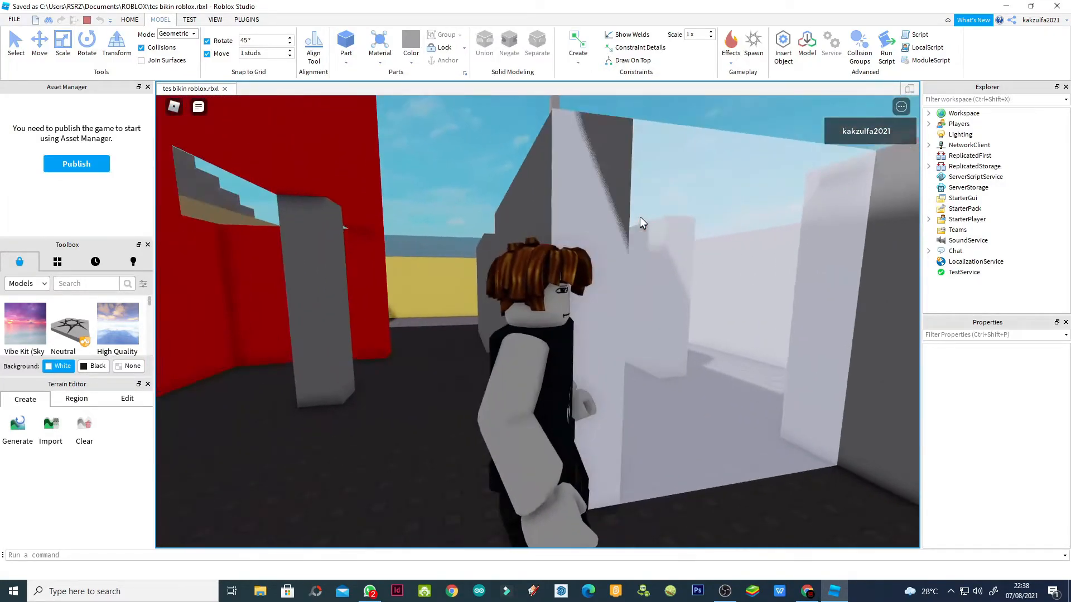
key("Up")
key("Right")
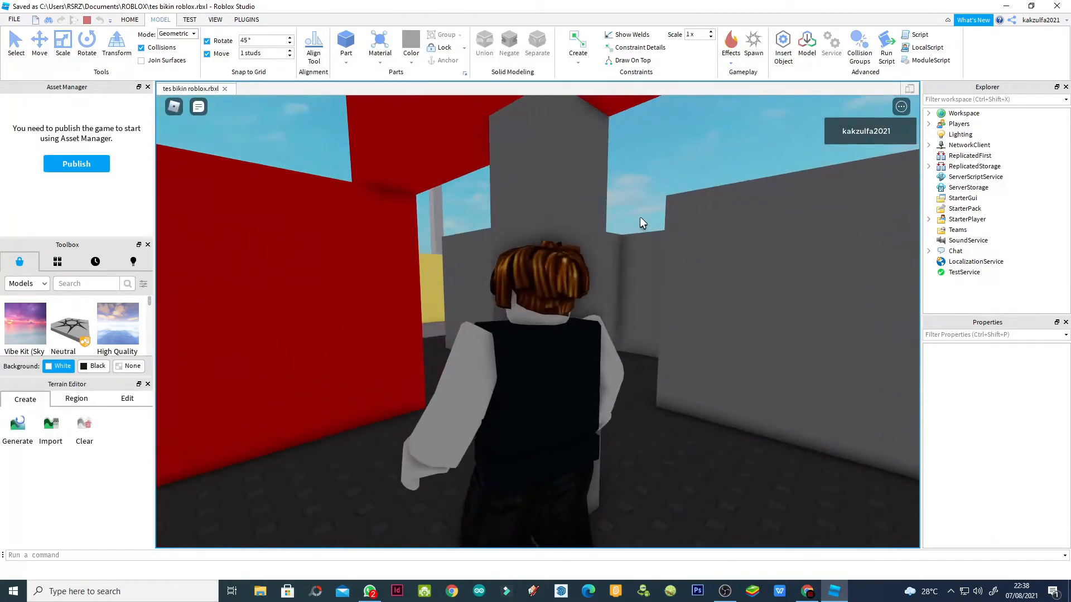
key("Left")
key("Right")
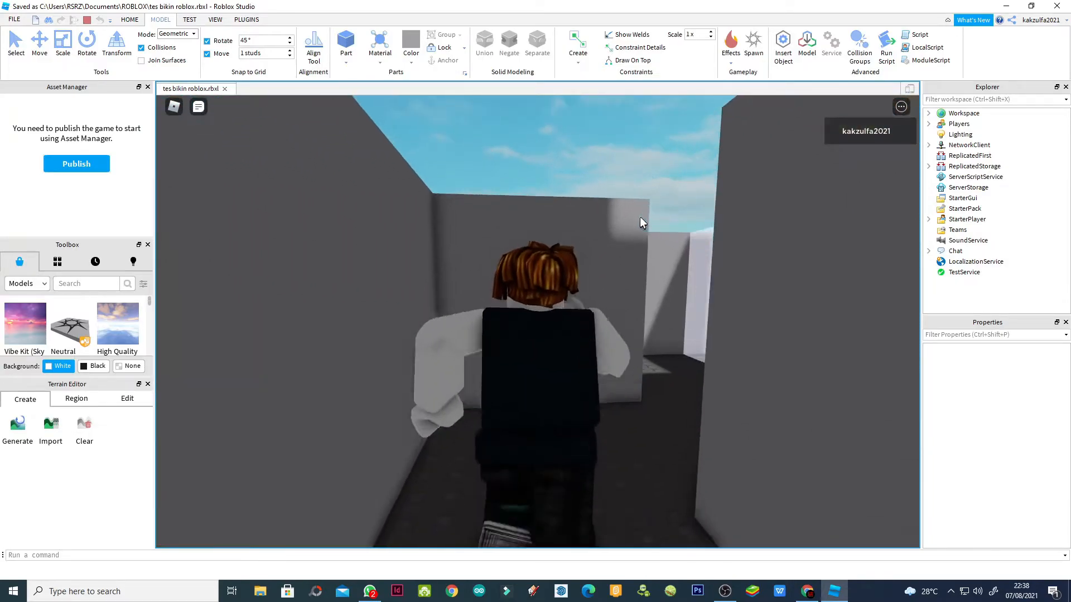
key("Right")
key("Left")
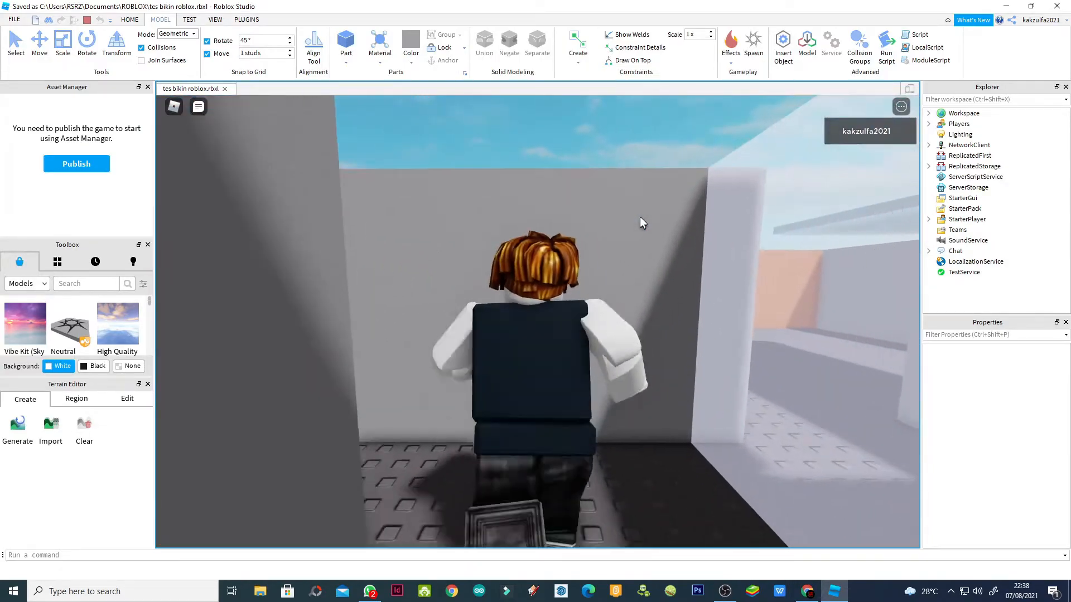
Run the character out to the open area between the yellow and orange walls and follow the orange wall
key("Left")
key("Right")
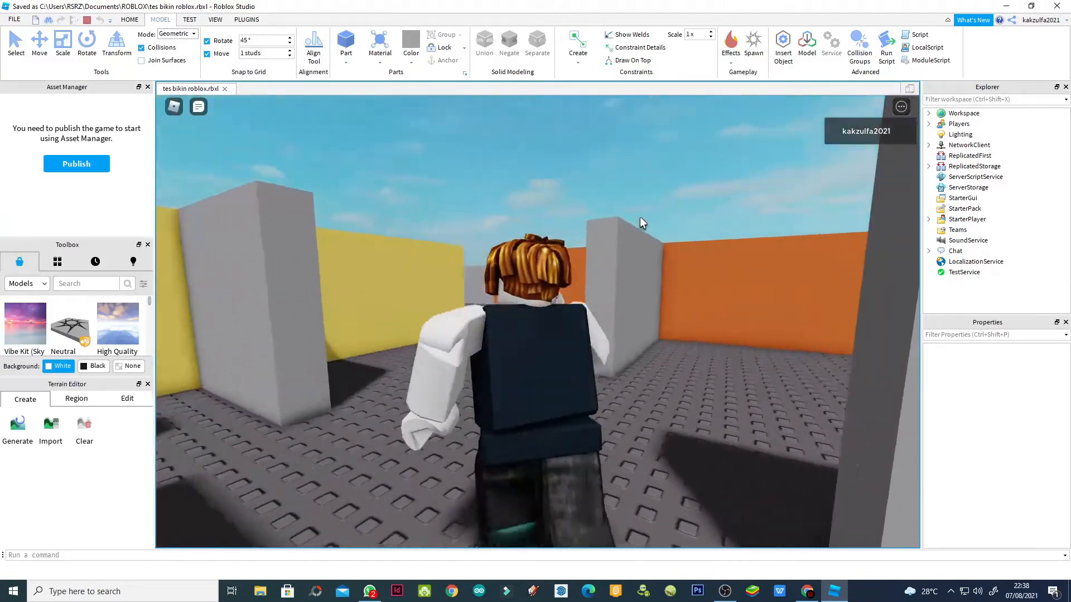
key("Right")
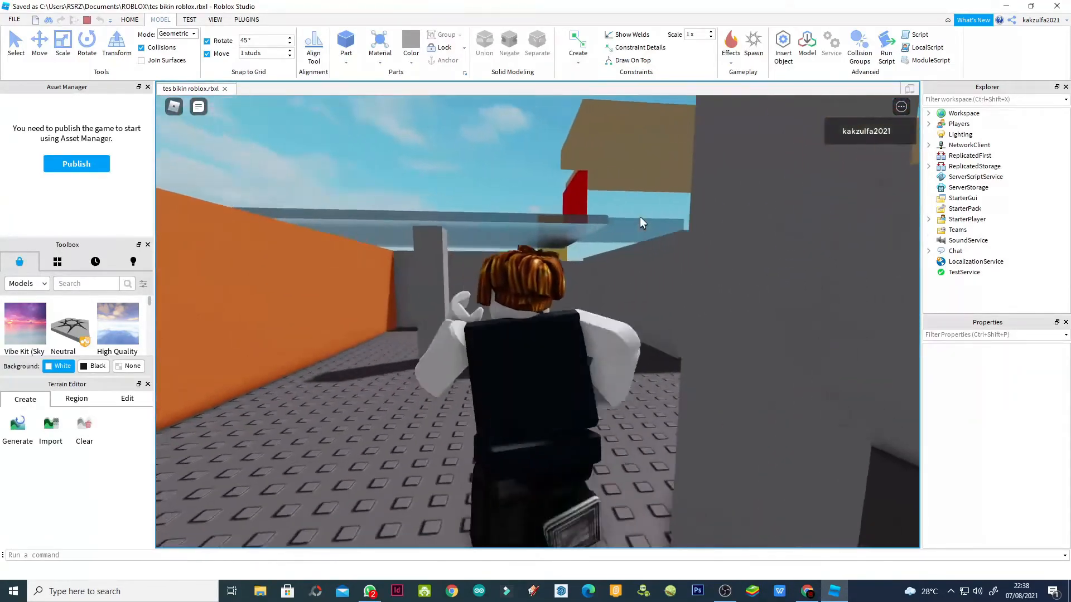
key("Right")
key("Left")
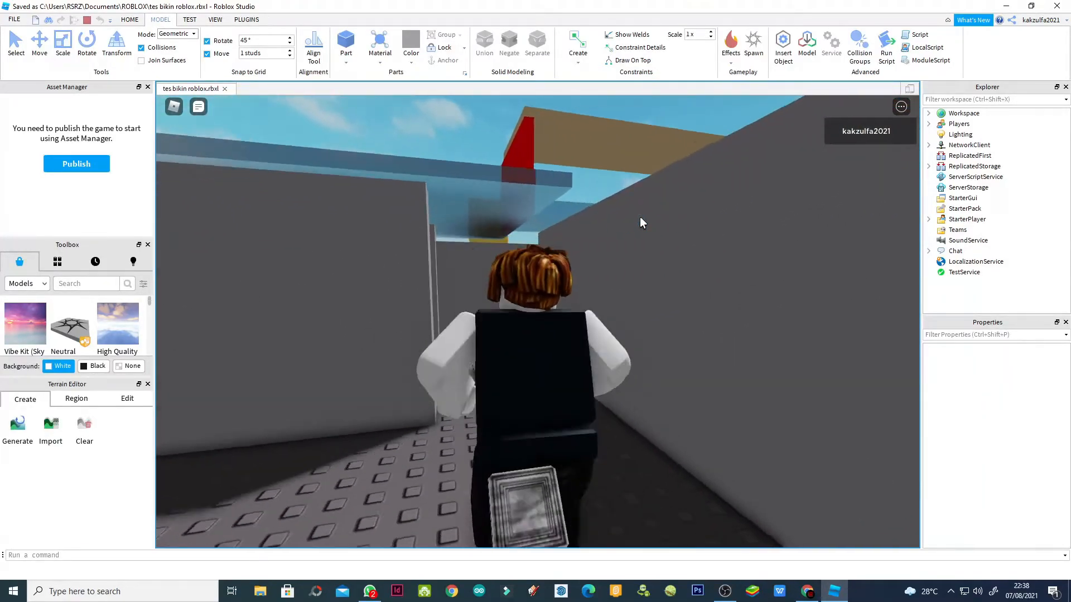
Steer the character through the gray corridors beneath the translucent blue roof toward the orange wall at the end
key("Left")
key("Right")
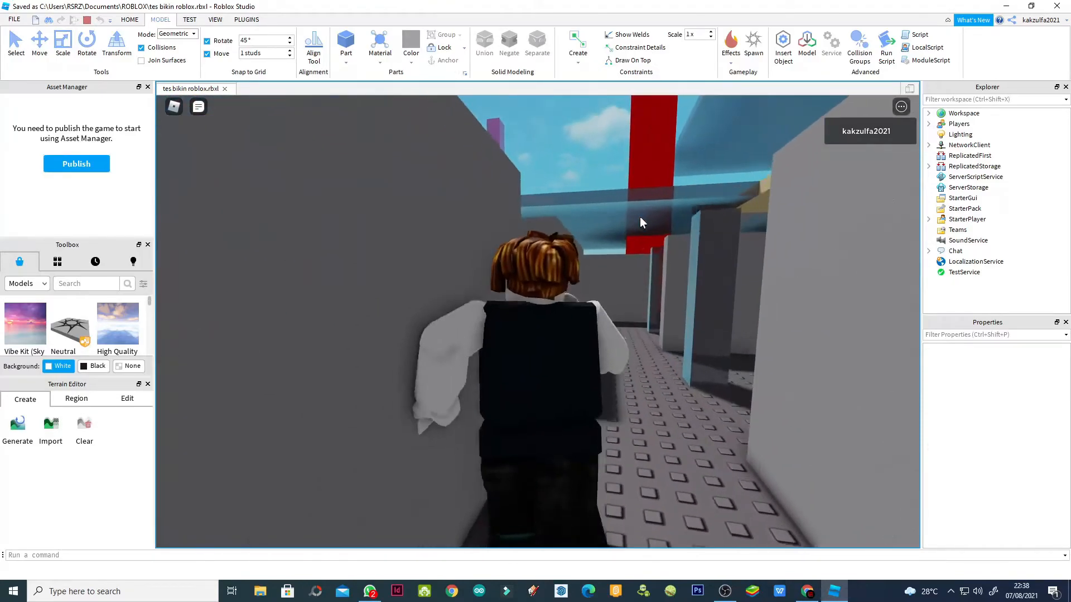
key("Left")
key("Right")
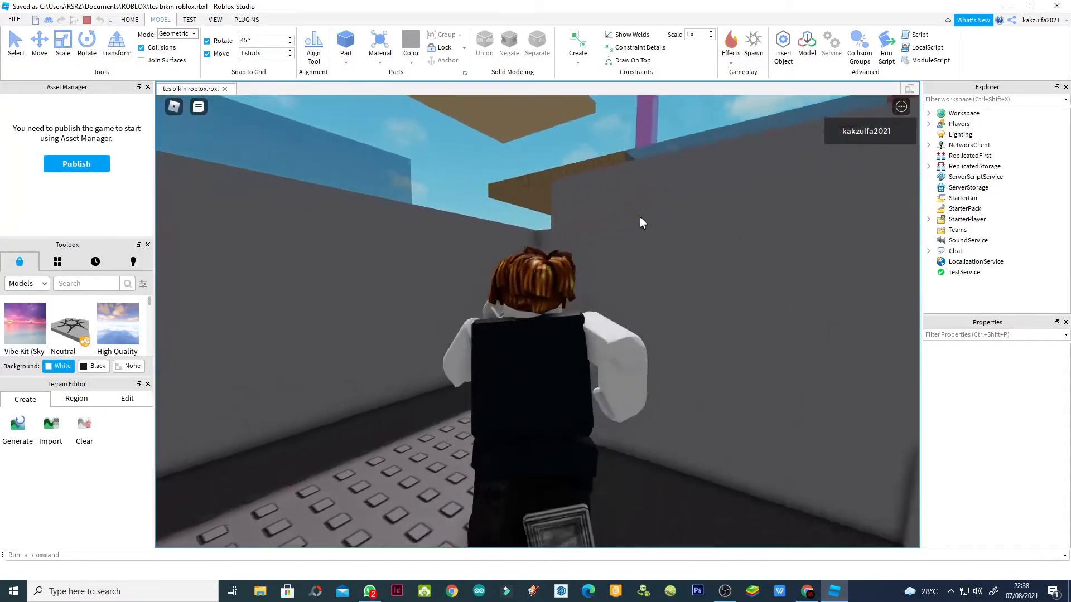
key("Left")
key("Left")
key("Right")
key("Up")
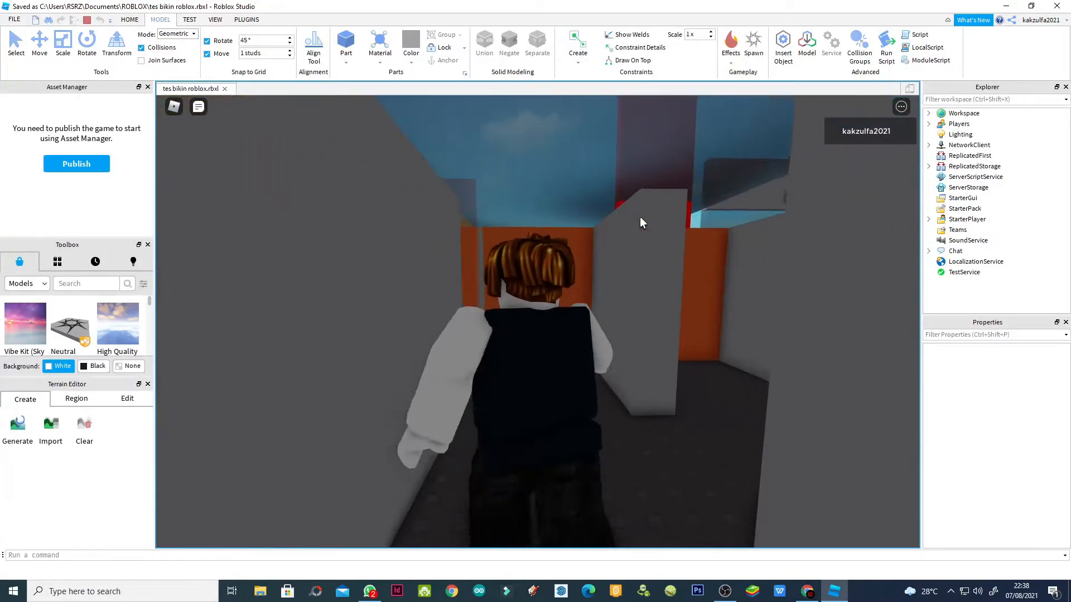
Turn the character at the orange wall and go through the dark gray passage under the wooden roof
key("Left")
key("Left")
key("Up")
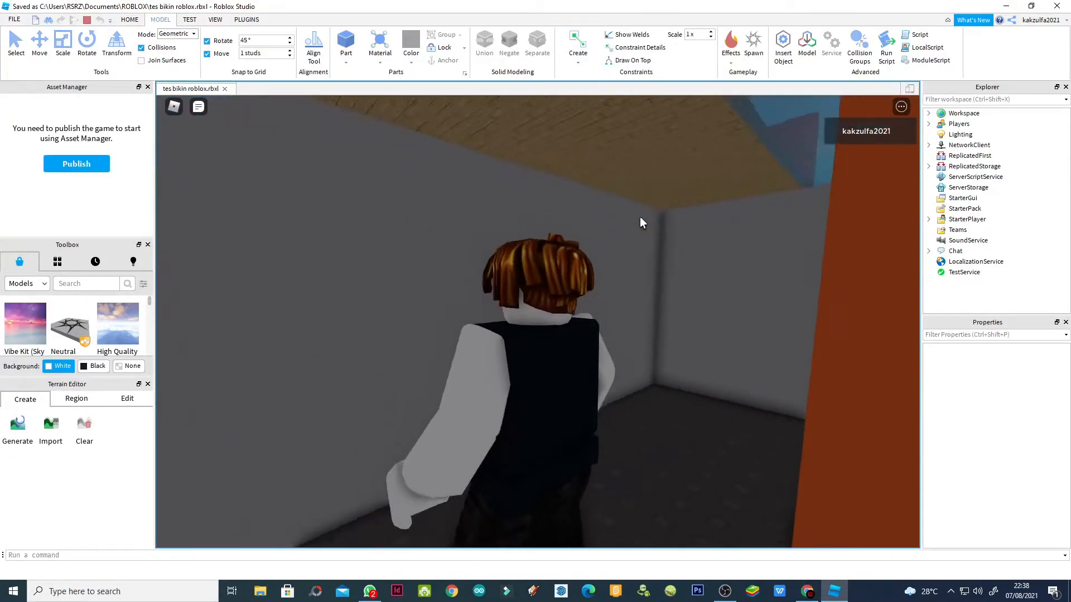
key("Left")
key("Right")
key("Right")
key("Up")
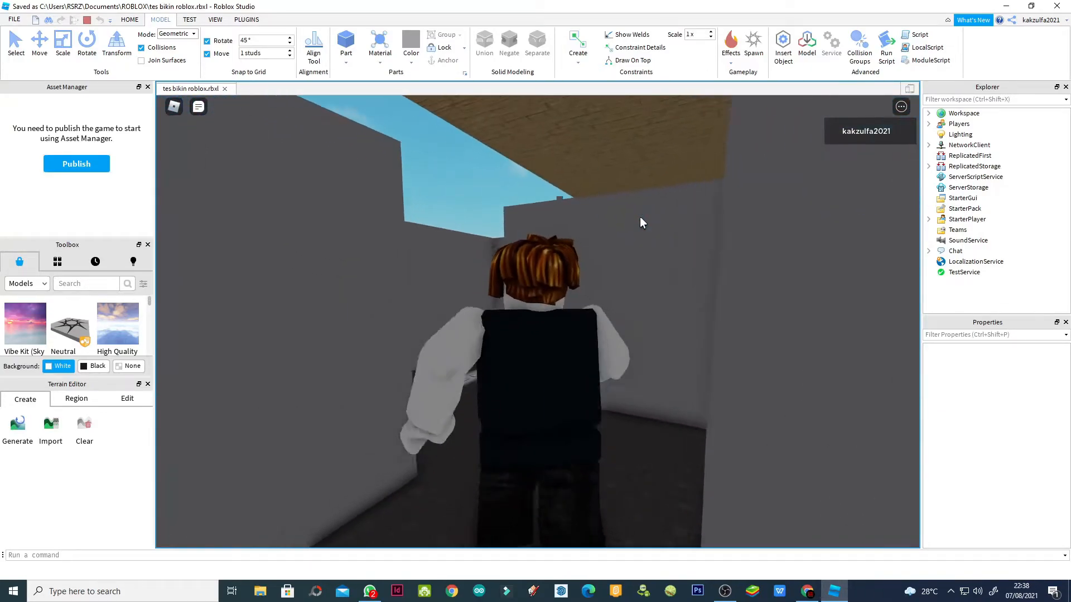
Lead the character out from under the wooden roof and through the open-topped gray passages toward the yellow wall
key("Left")
key("Up")
key("Right")
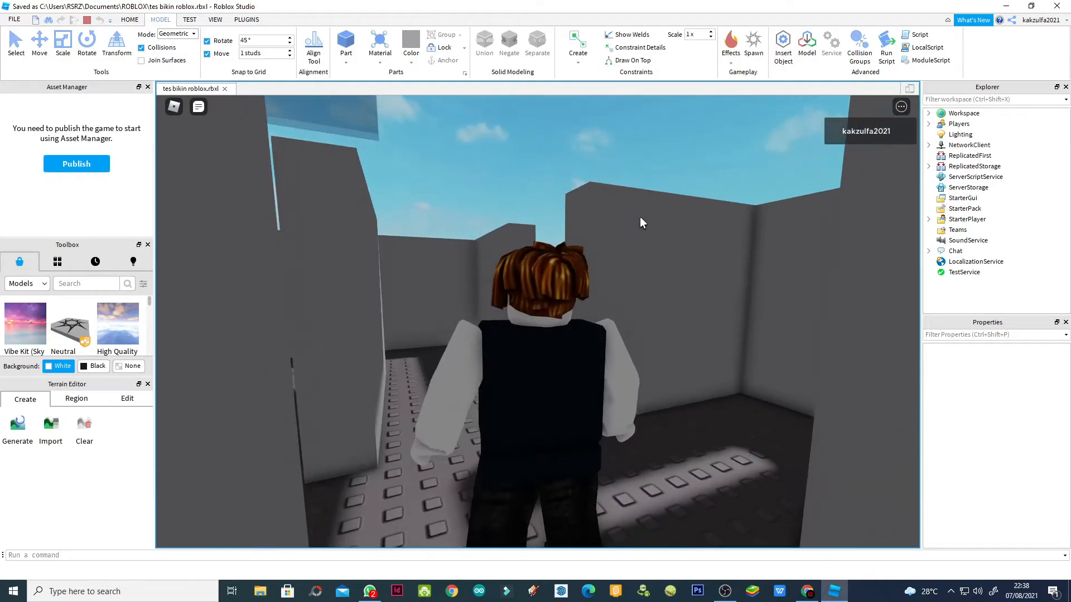
key("Left")
key("Right")
key("w")
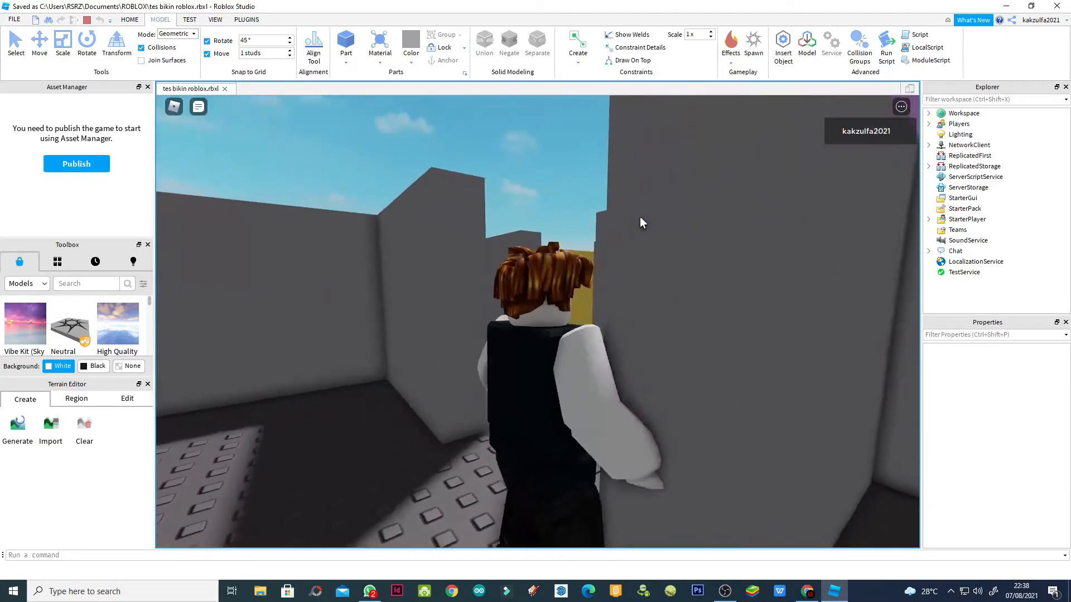
key("w")
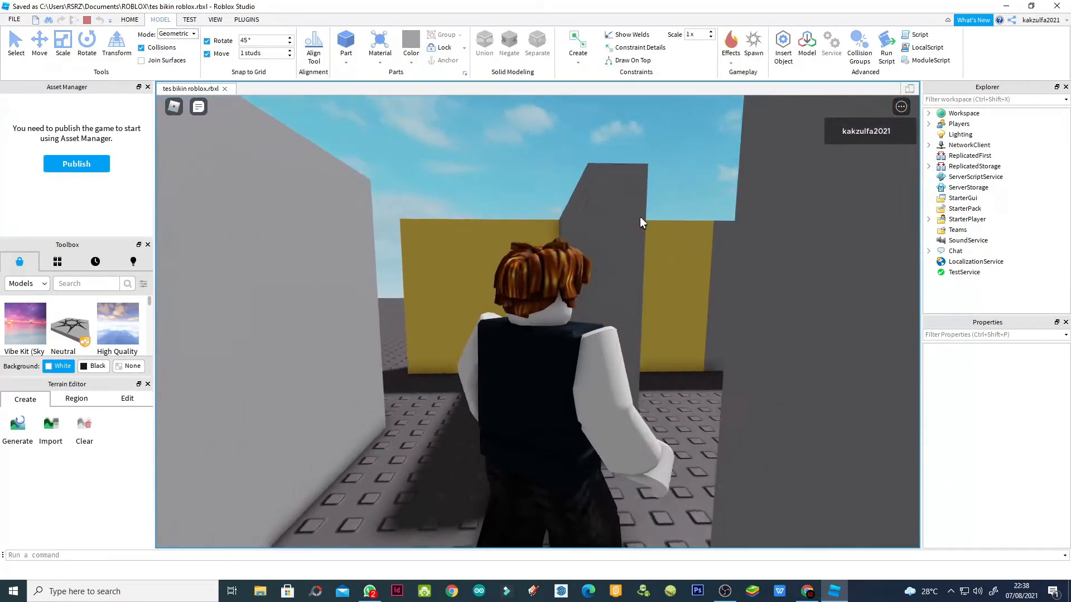
Leave the maze through the gap in the yellow wall and run along its outside to the red block
key("w")
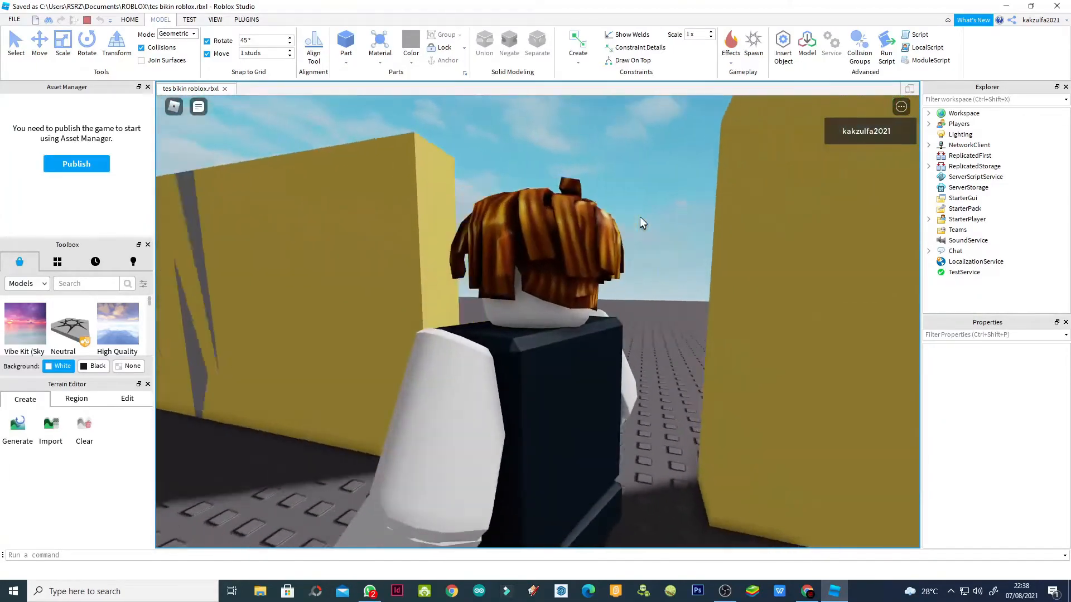
key("w")
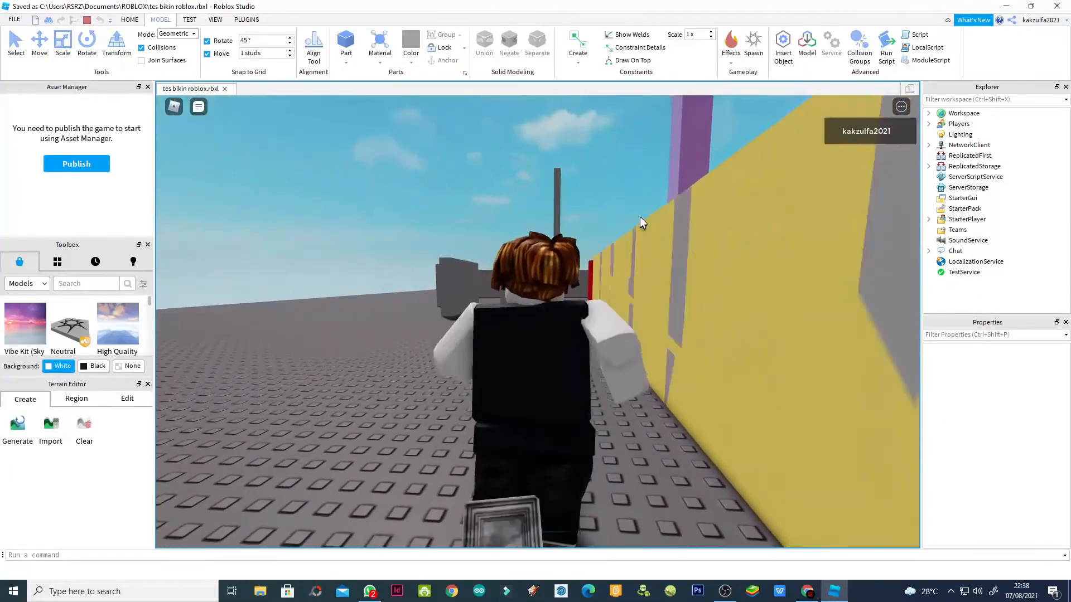
key("w")
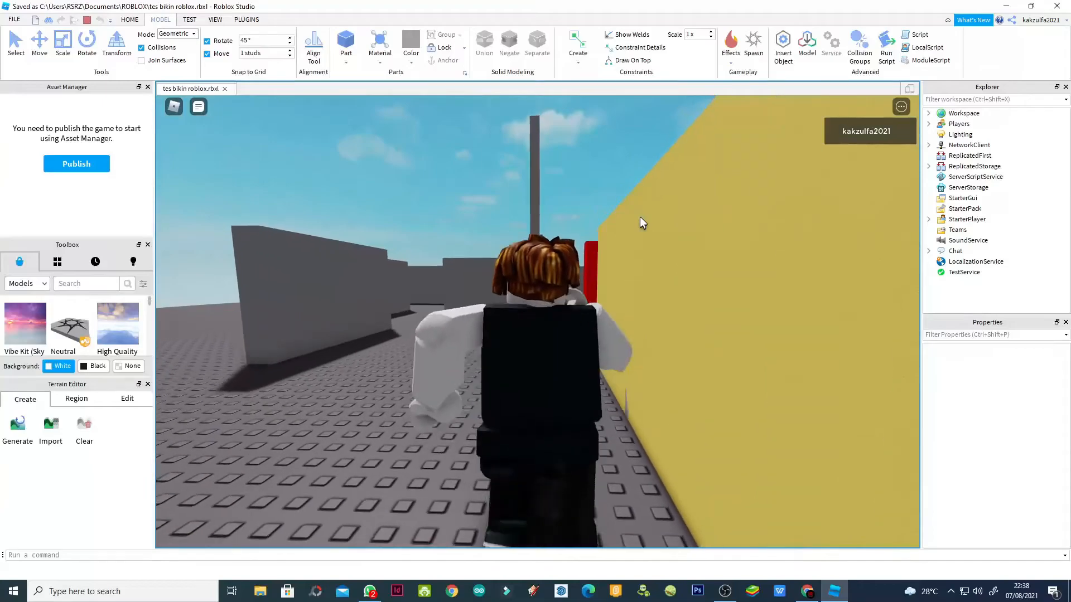
key("w")
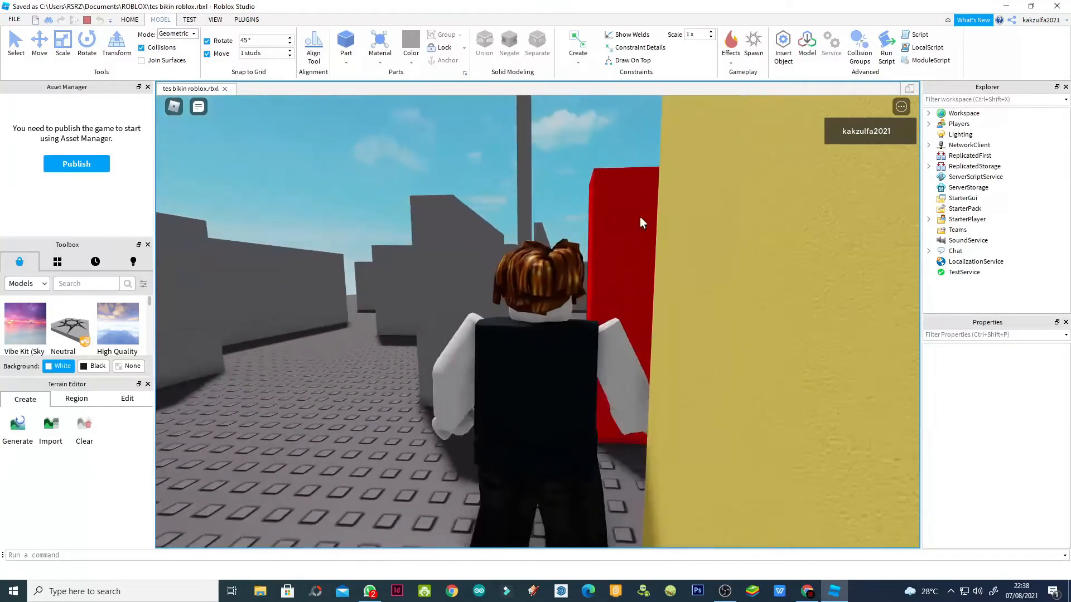
Run the character past the red block and stop on the star-marked spawn pad
key("w")
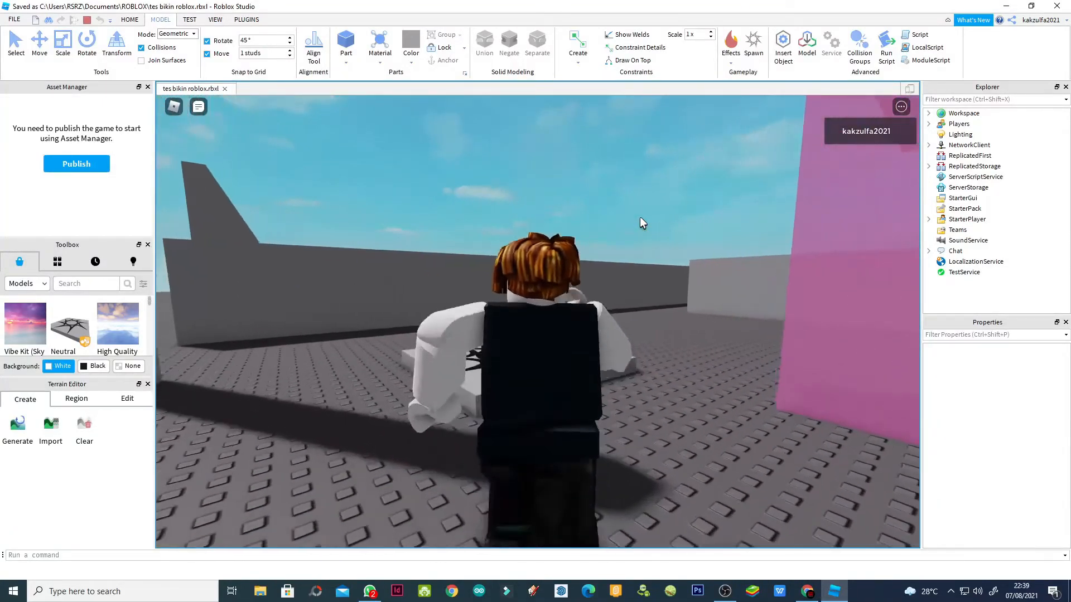
key("w")
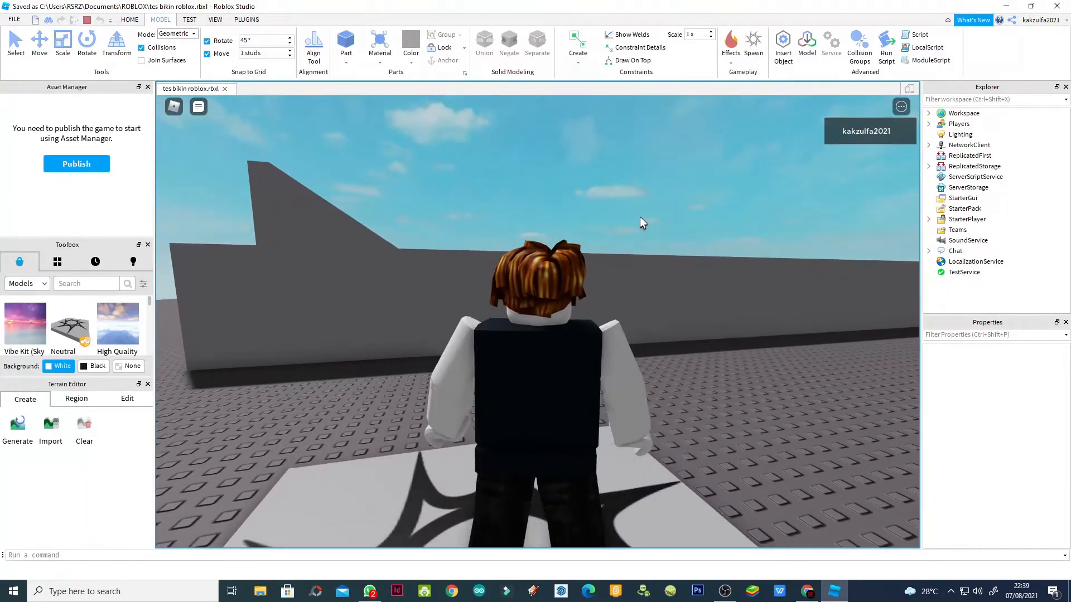
mouse_move(360, 137)
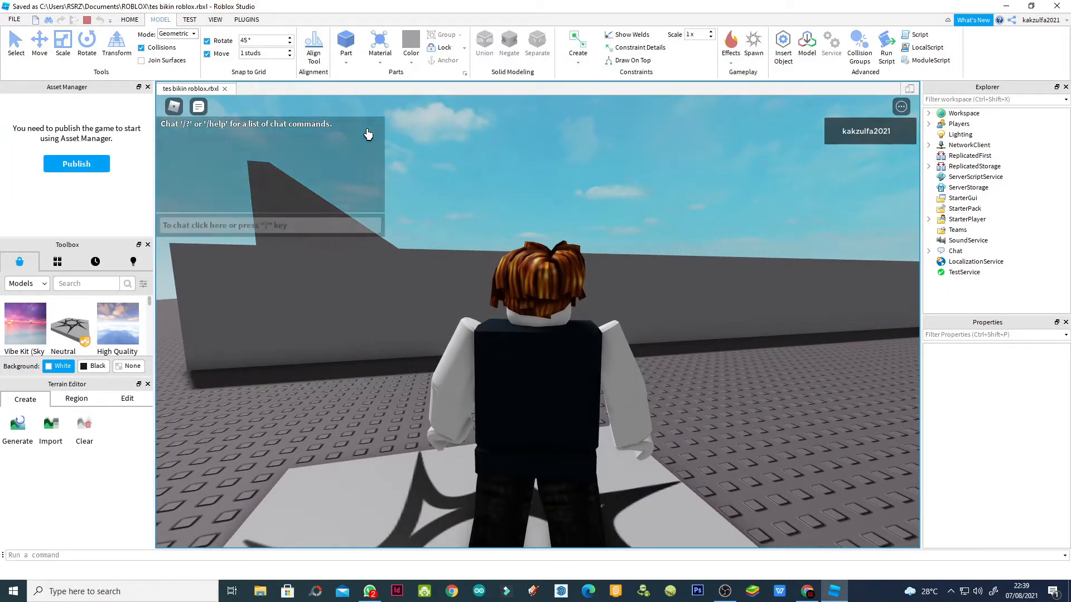